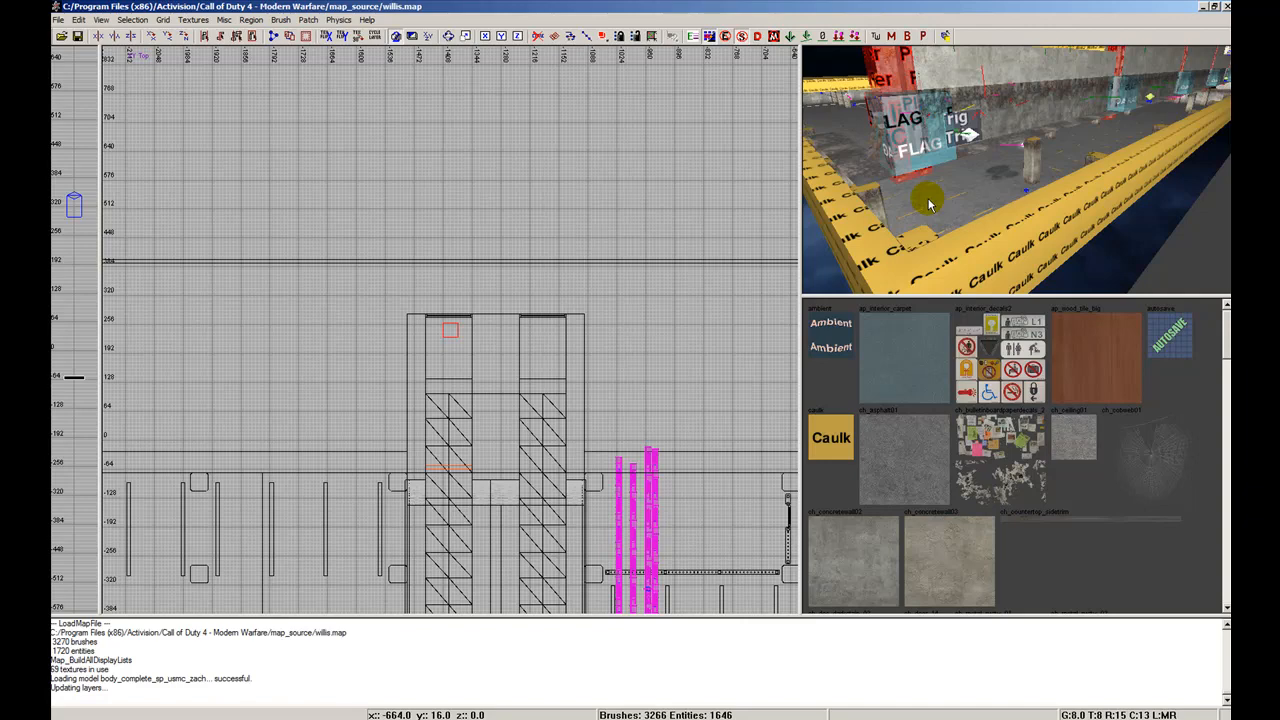
Step: Hide caulk, clip brushes and triggers with the display filters, and close the filter window
mouse_move(1082, 210)
right_down()
mouse_move(1130, 120)
mouse_move(1082, 208)
mouse_move(1066, 126)
mouse_move(1060, 180)
mouse_move(1030, 188)
mouse_move(1016, 186)
mouse_move(1010, 140)
mouse_move(1076, 142)
mouse_move(1066, 190)
right_up()
key(f)
click(354, 217)
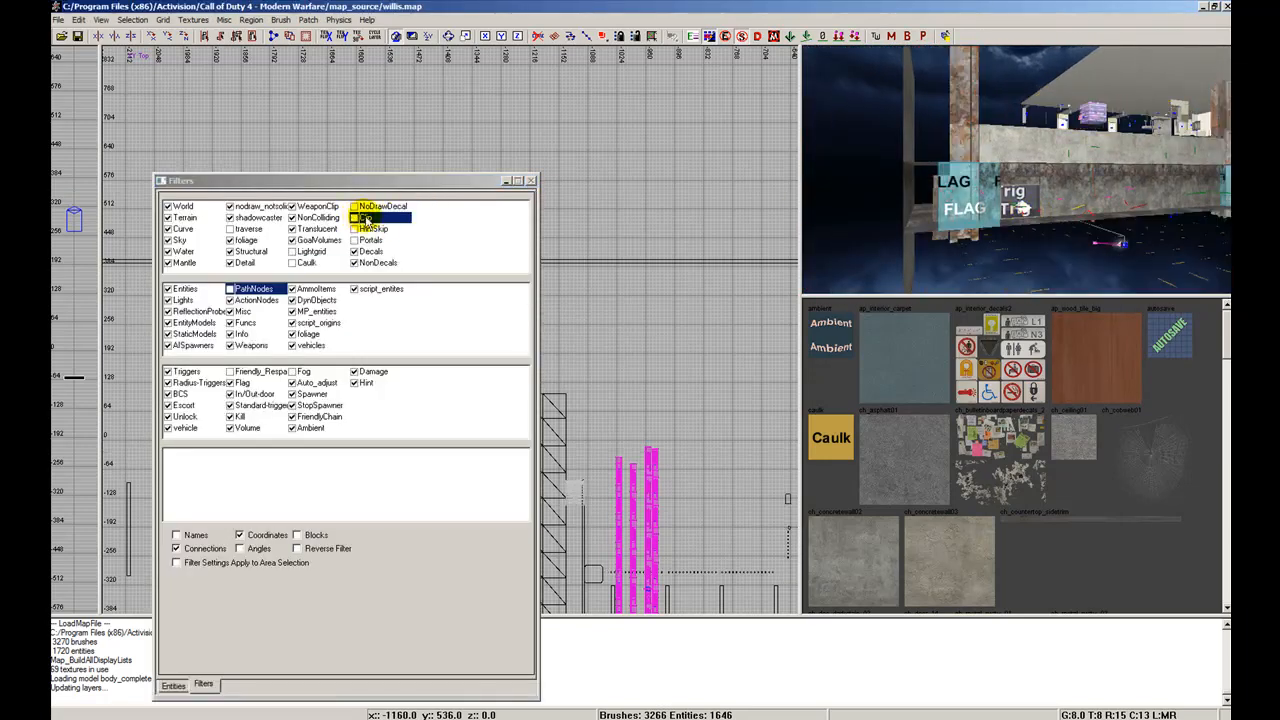
mouse_move(978, 205)
right_down()
mouse_move(974, 226)
mouse_move(987, 222)
right_up()
key(f)
key(f)
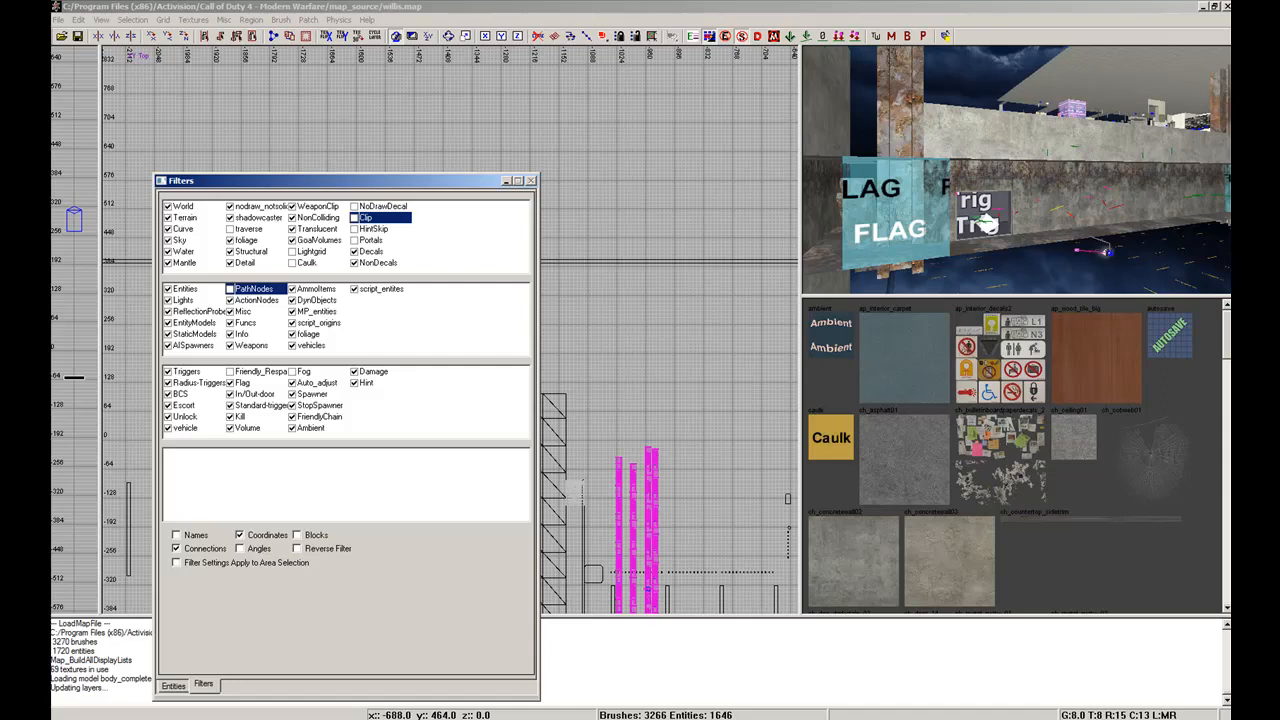
click(169, 371)
right_drag(937, 181, 976, 197)
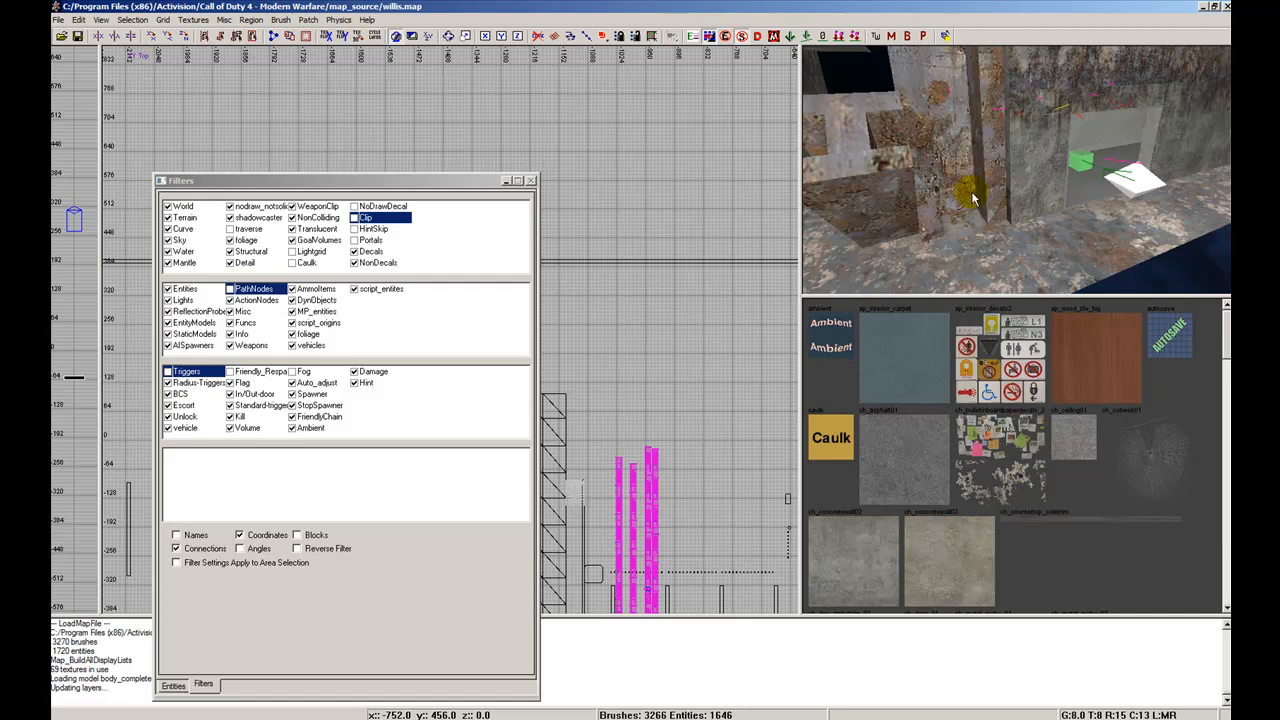
right_drag(975, 198, 999, 190)
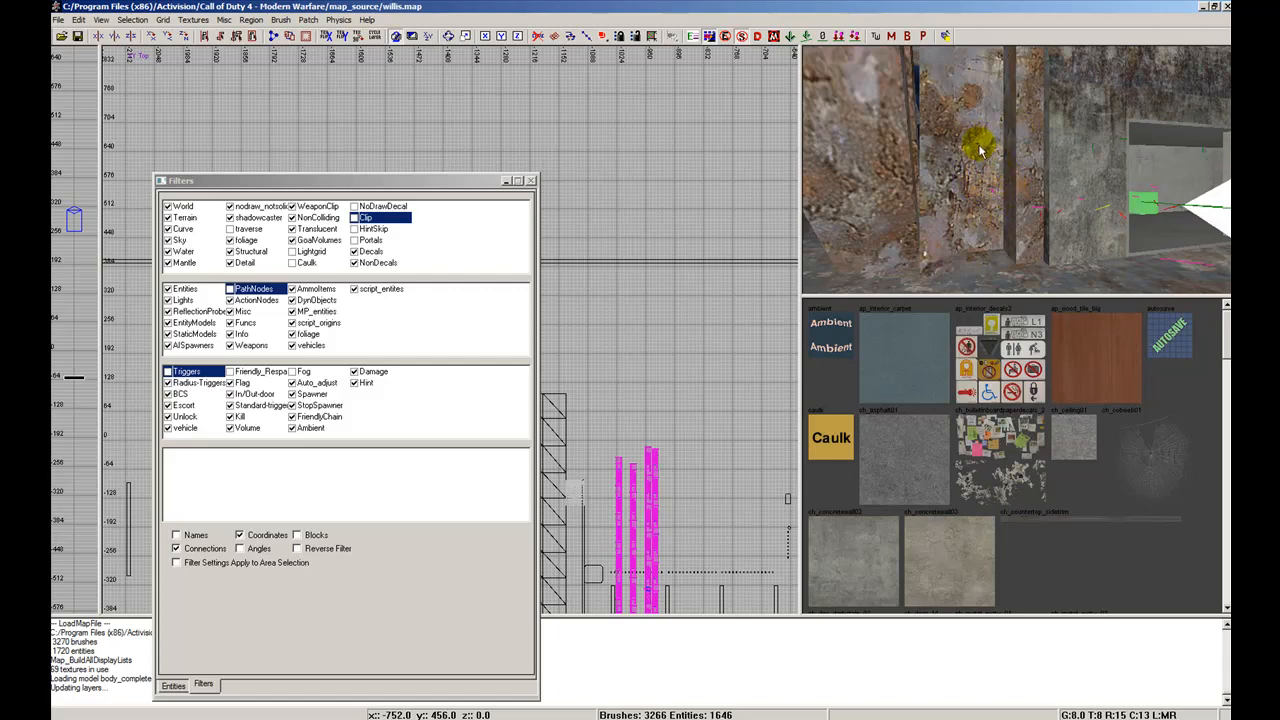
right_drag(975, 155, 980, 213)
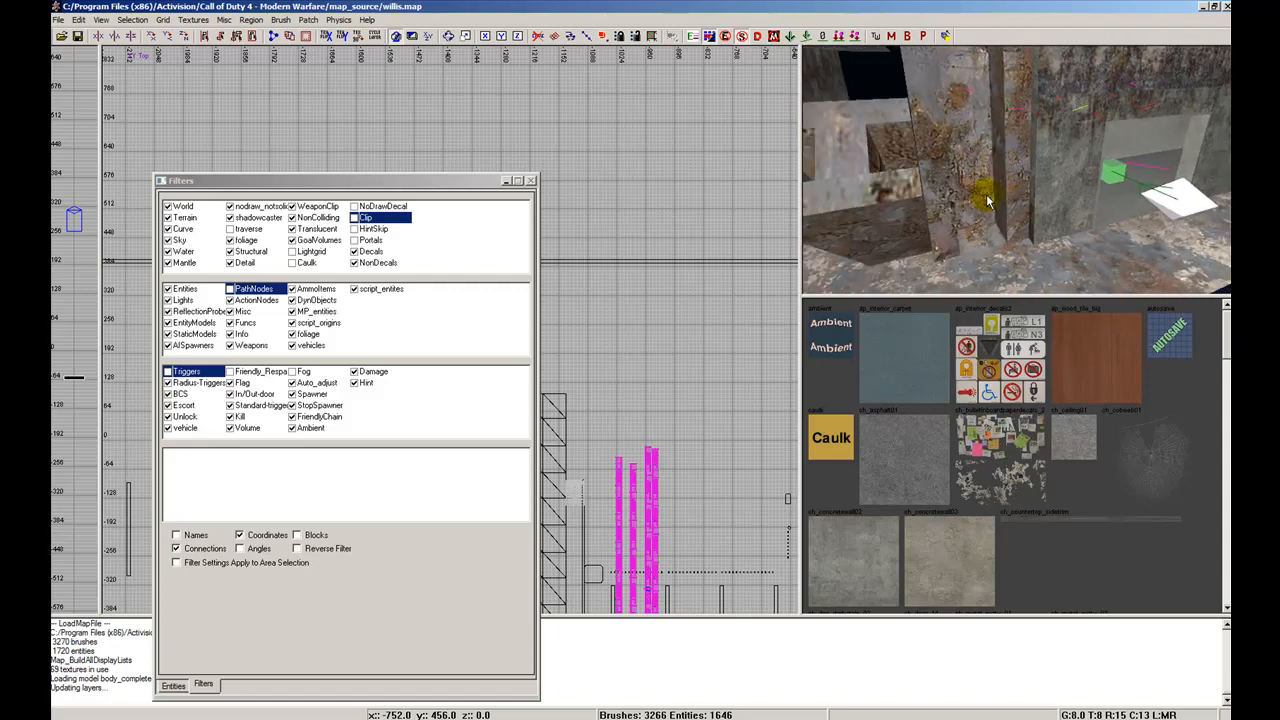
mouse_move(993, 187)
right_down()
mouse_move(1008, 200)
mouse_move(991, 185)
right_up()
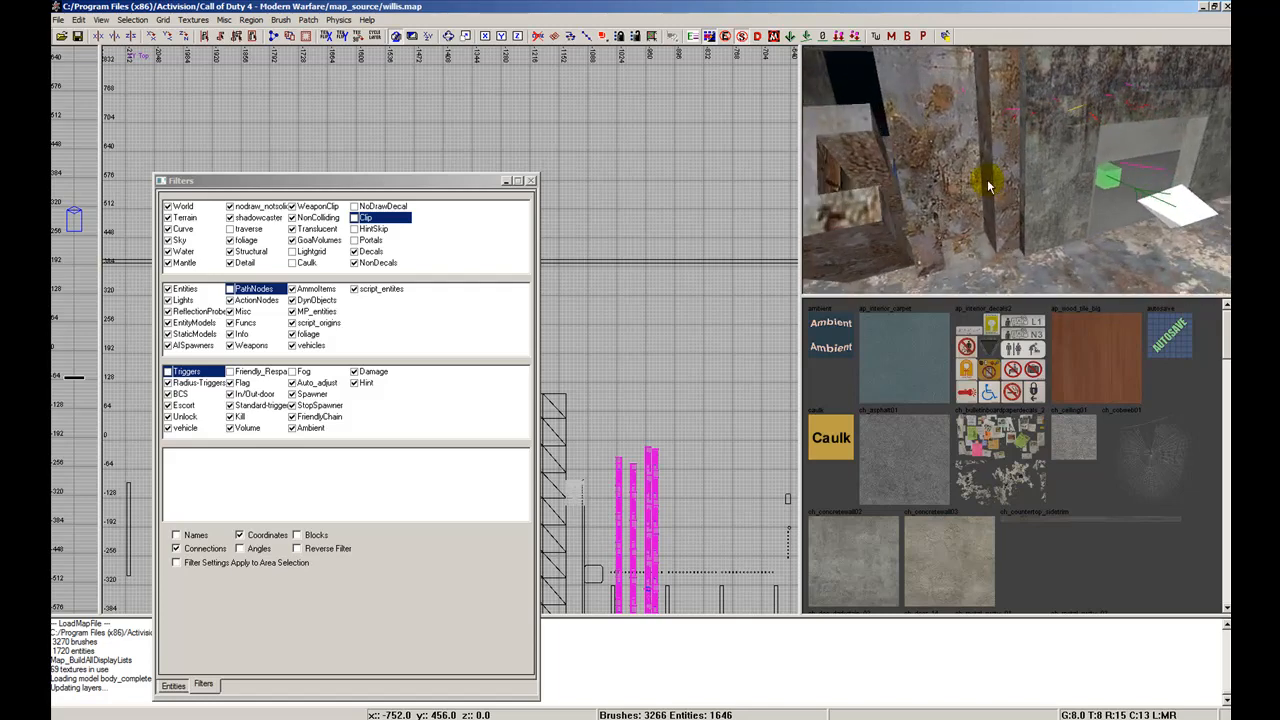
right_drag(893, 220, 918, 208)
key(n)
key(Escape)
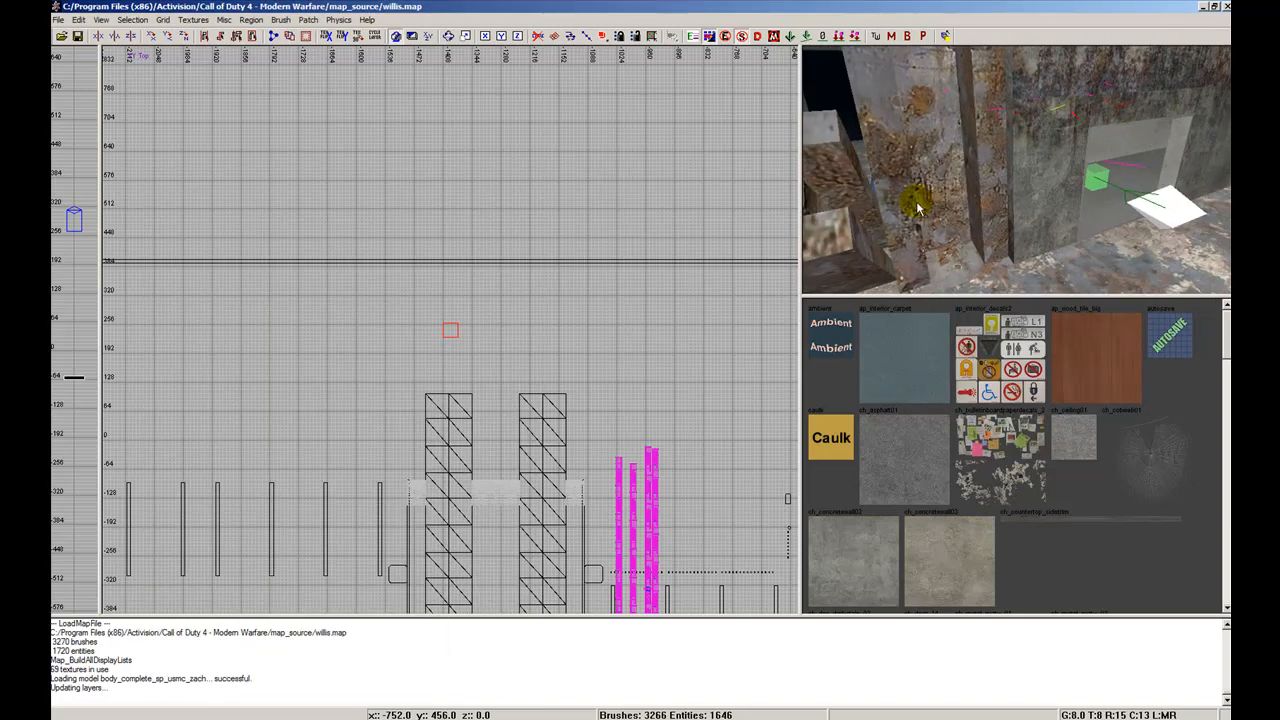
Step: Duplicate the white light in front of the wall opening and place the copy about 48 units away along negative X
shift+click(1164, 216)
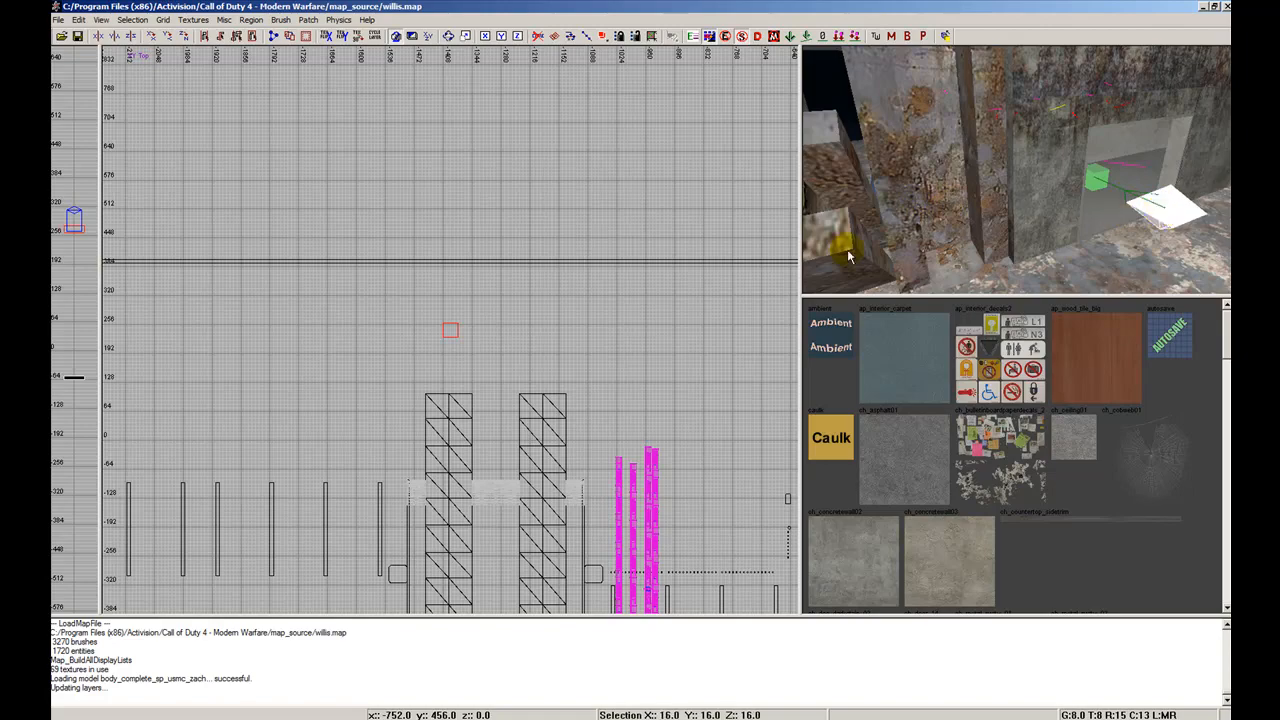
right_drag(577, 351, 575, 312)
key(ctrl+Tab)
key(ctrl+Tab)
key(ctrl+Tab)
key(ctrl+Tab)
key(ctrl+Tab)
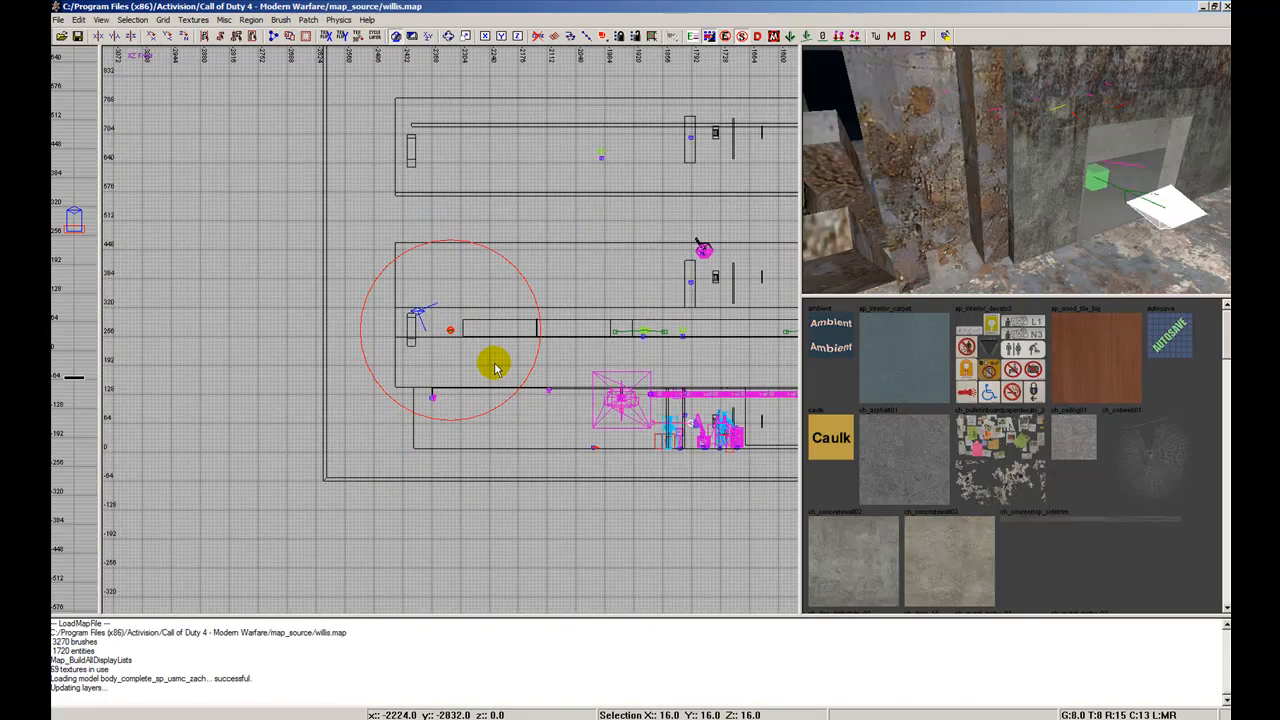
scroll(495, 368, up, 4)
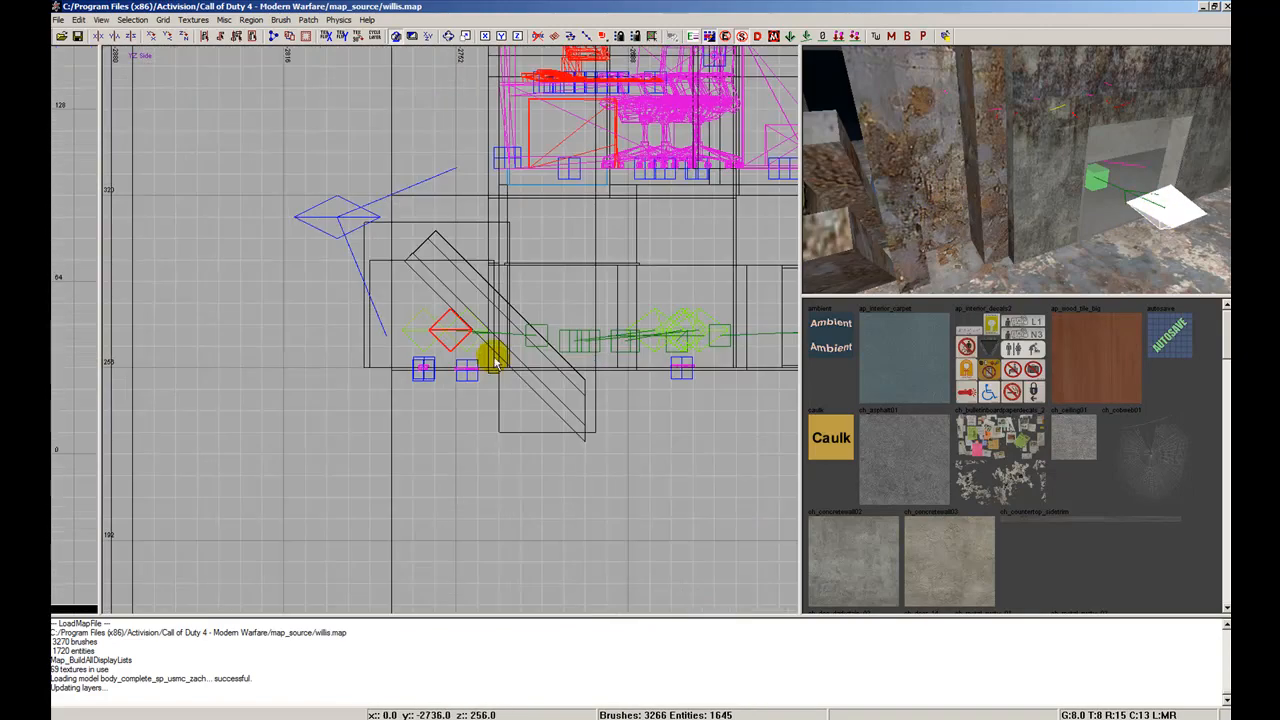
scroll(495, 365, down, 2)
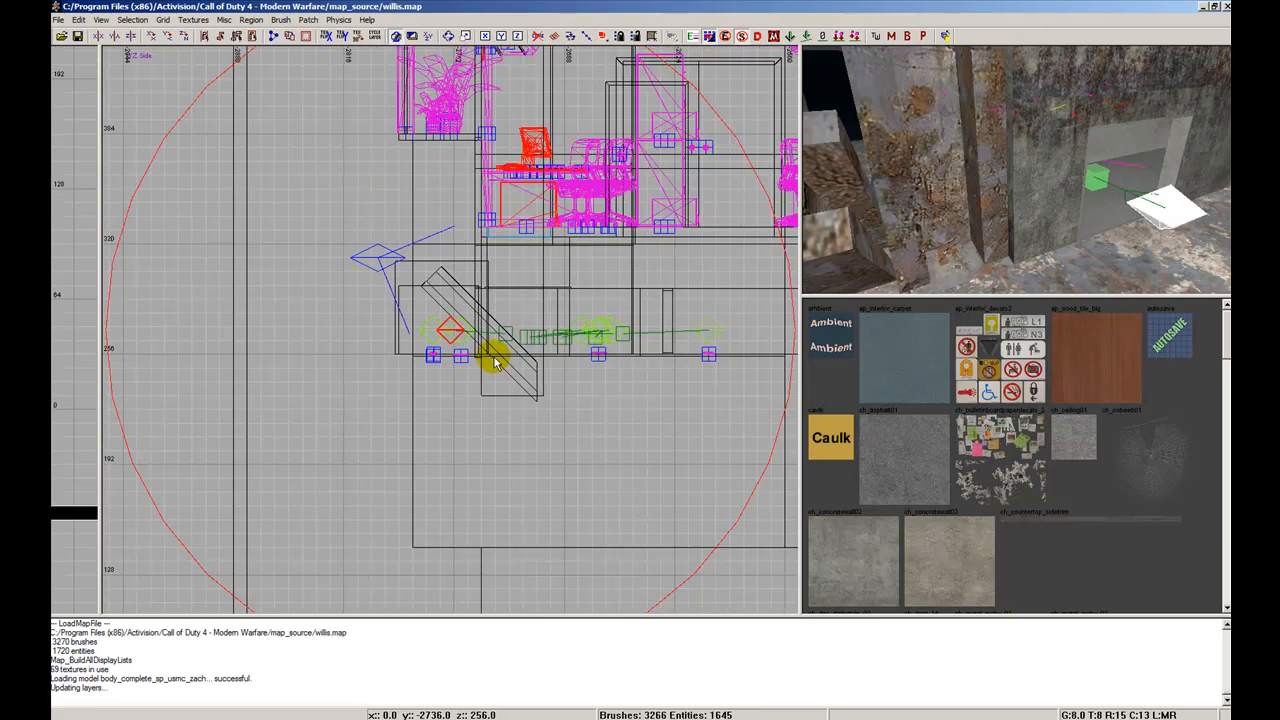
key(ctrl+Tab)
scroll(491, 356, up, 2)
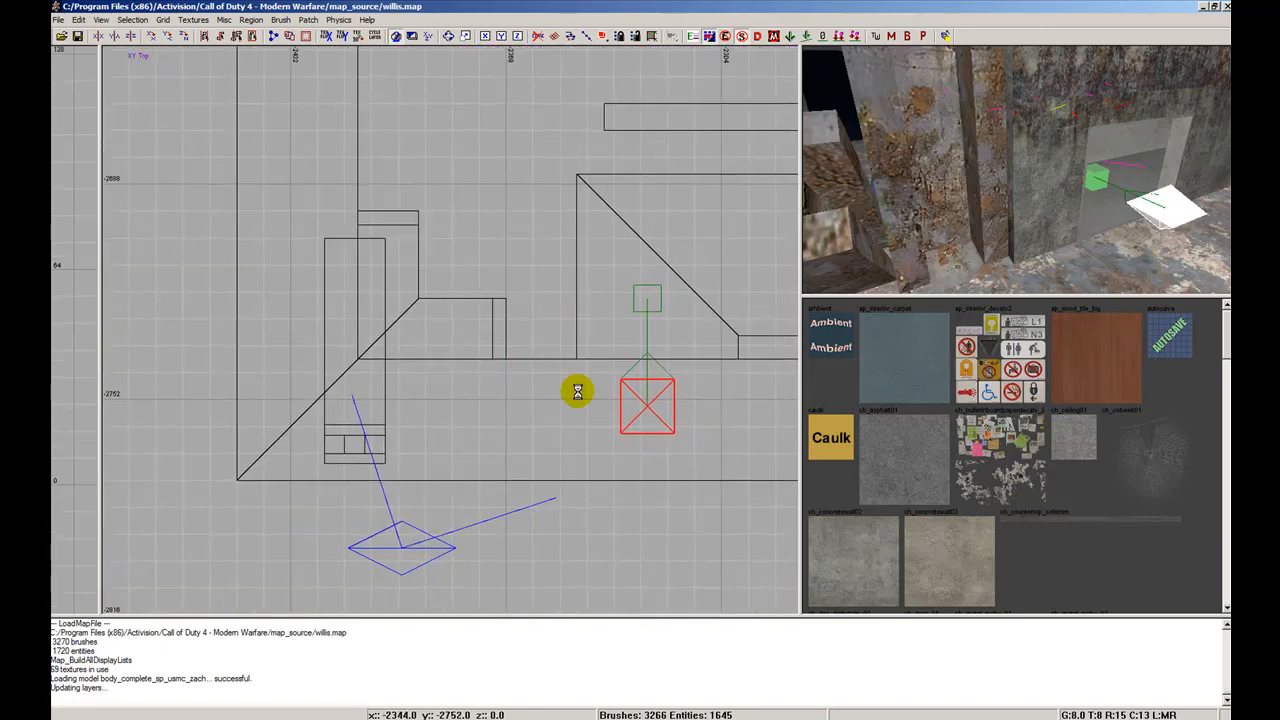
key(space)
drag(677, 429, 495, 398)
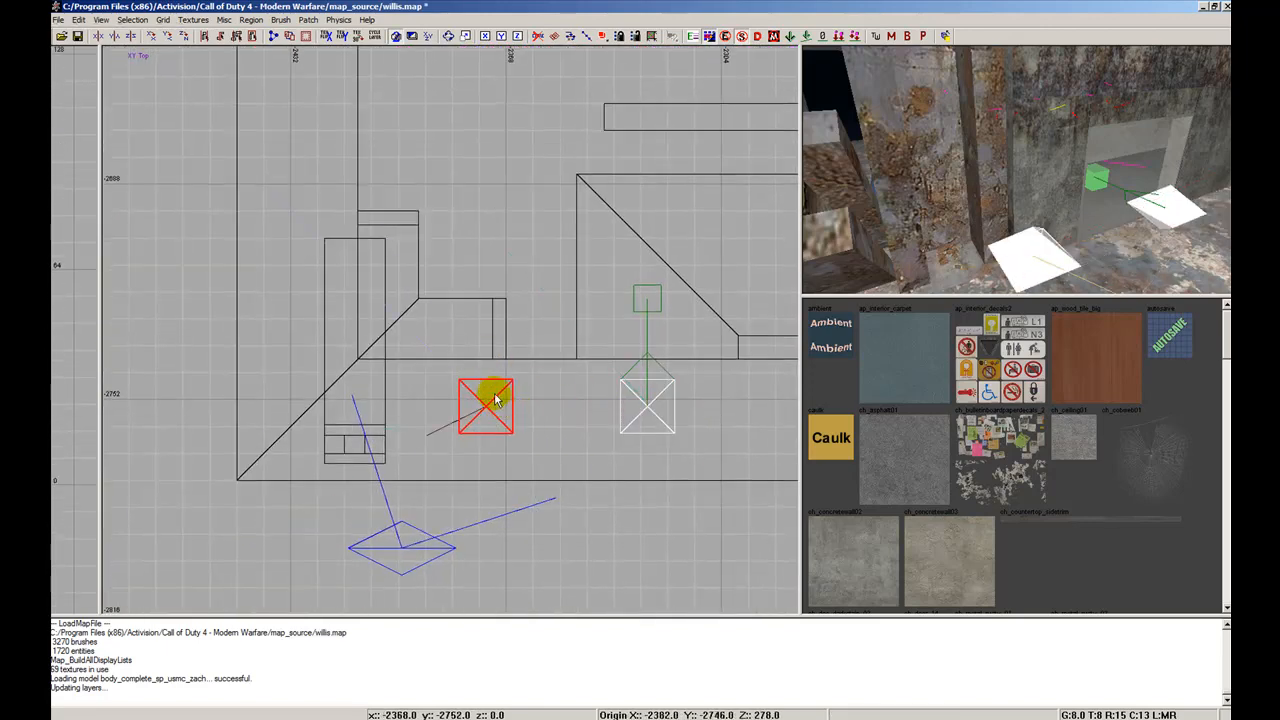
Step: Change the duplicated light's classname to script_model in its entity properties
key(n)
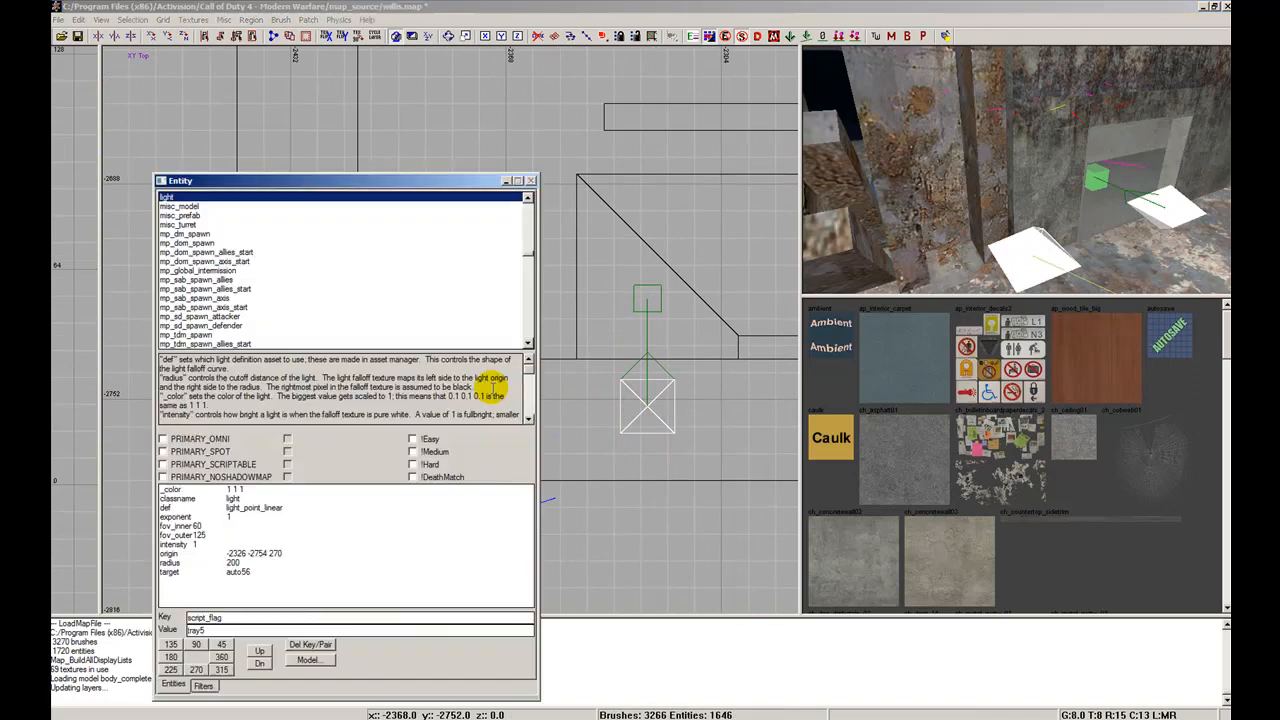
click(243, 507)
click(242, 498)
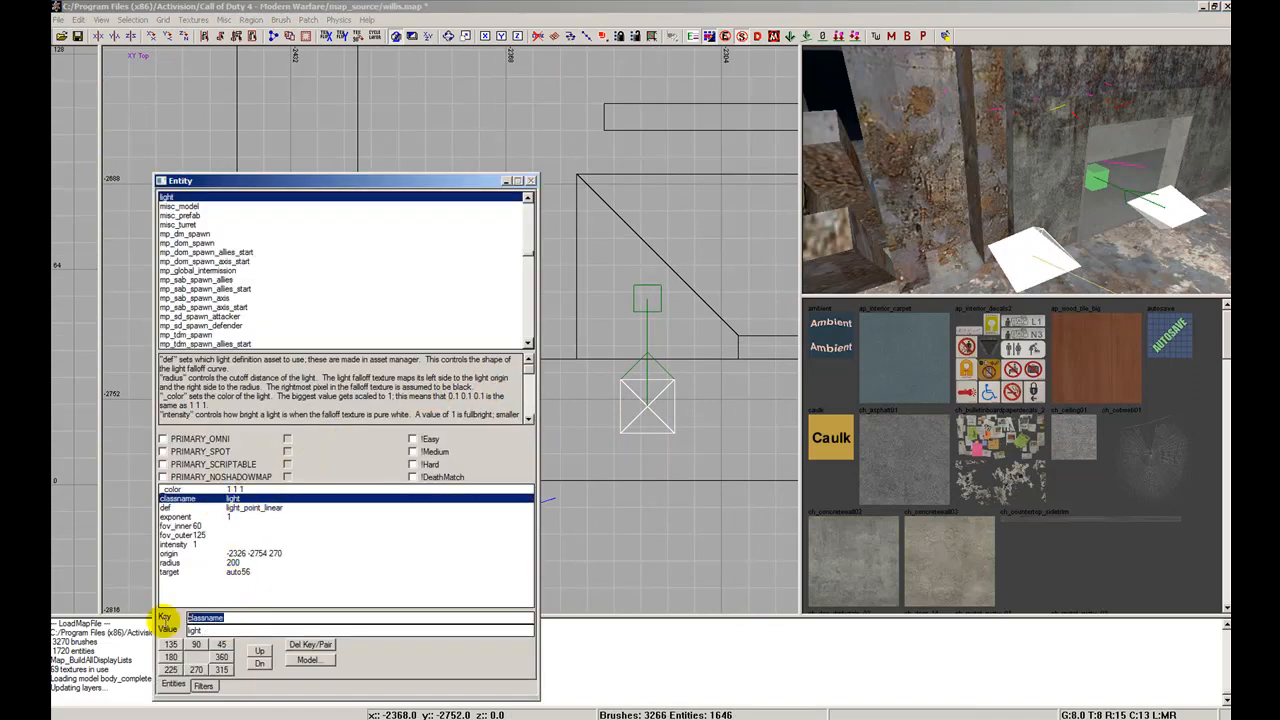
key(Tab)
text(s)
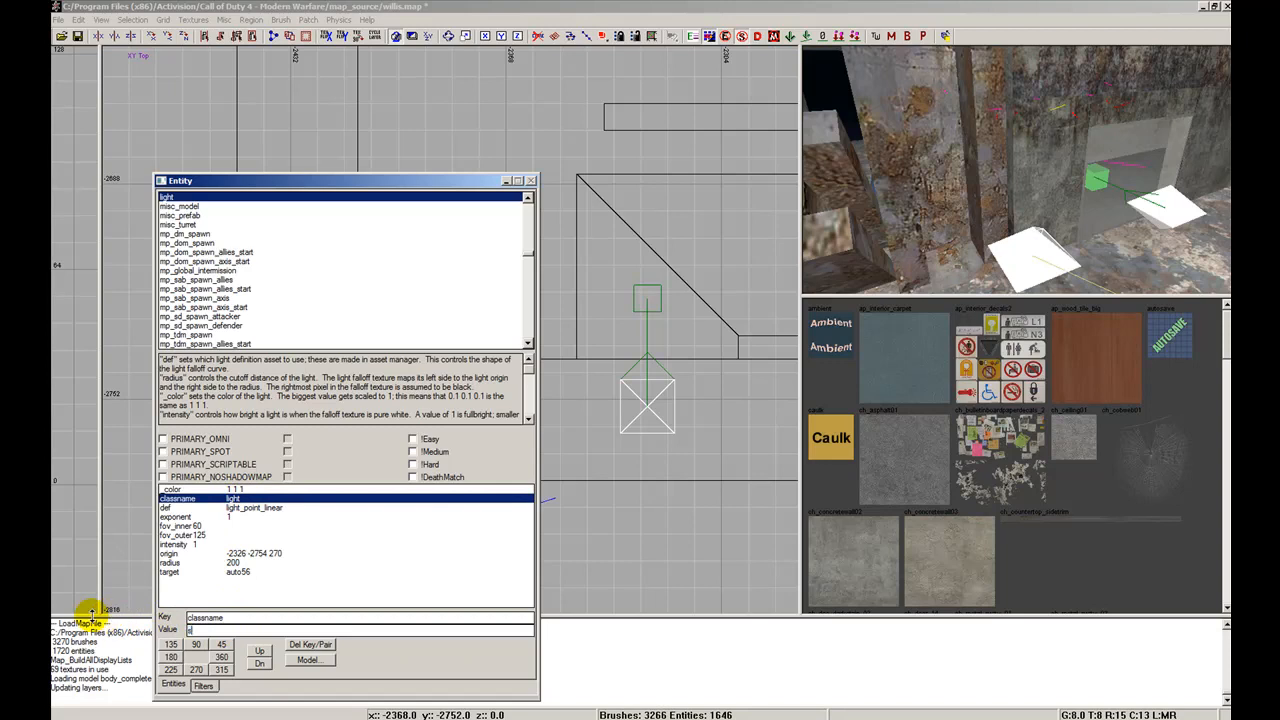
text(cript_model)
key(Return)
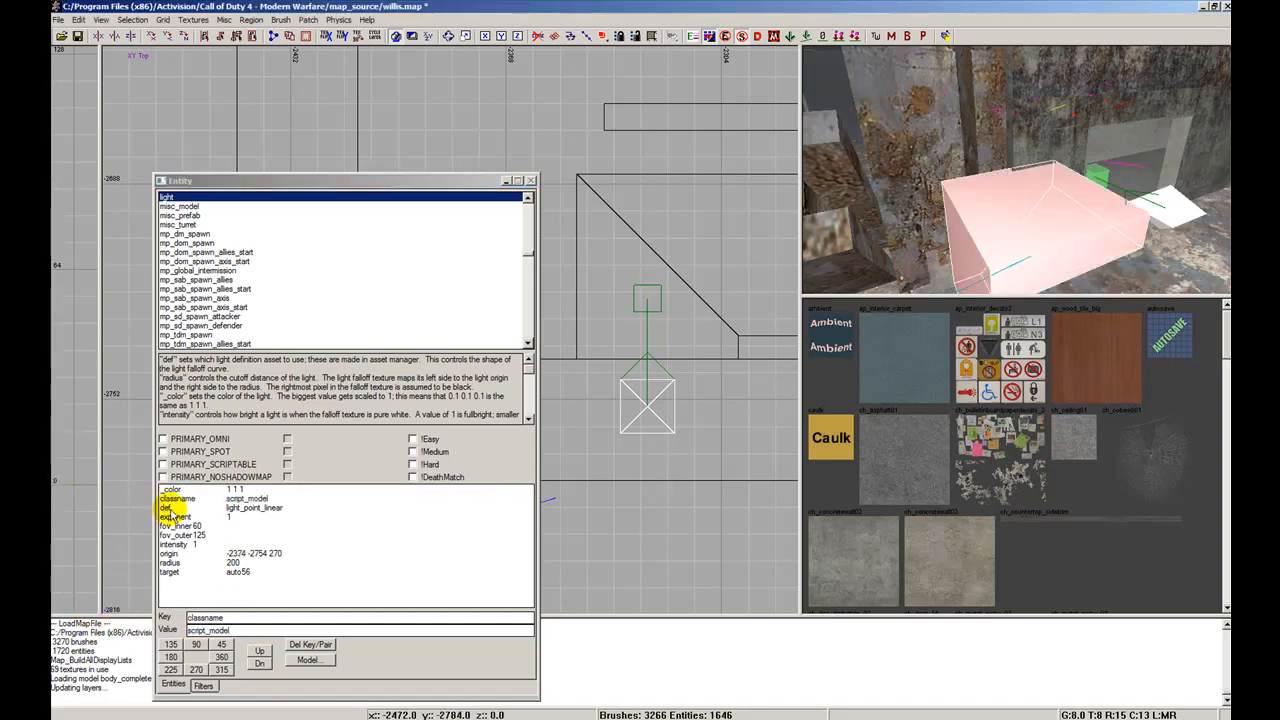
Step: Add a model key with the value weapon_c4 to the script_model entity
click(166, 507)
drag(261, 618, 161, 611)
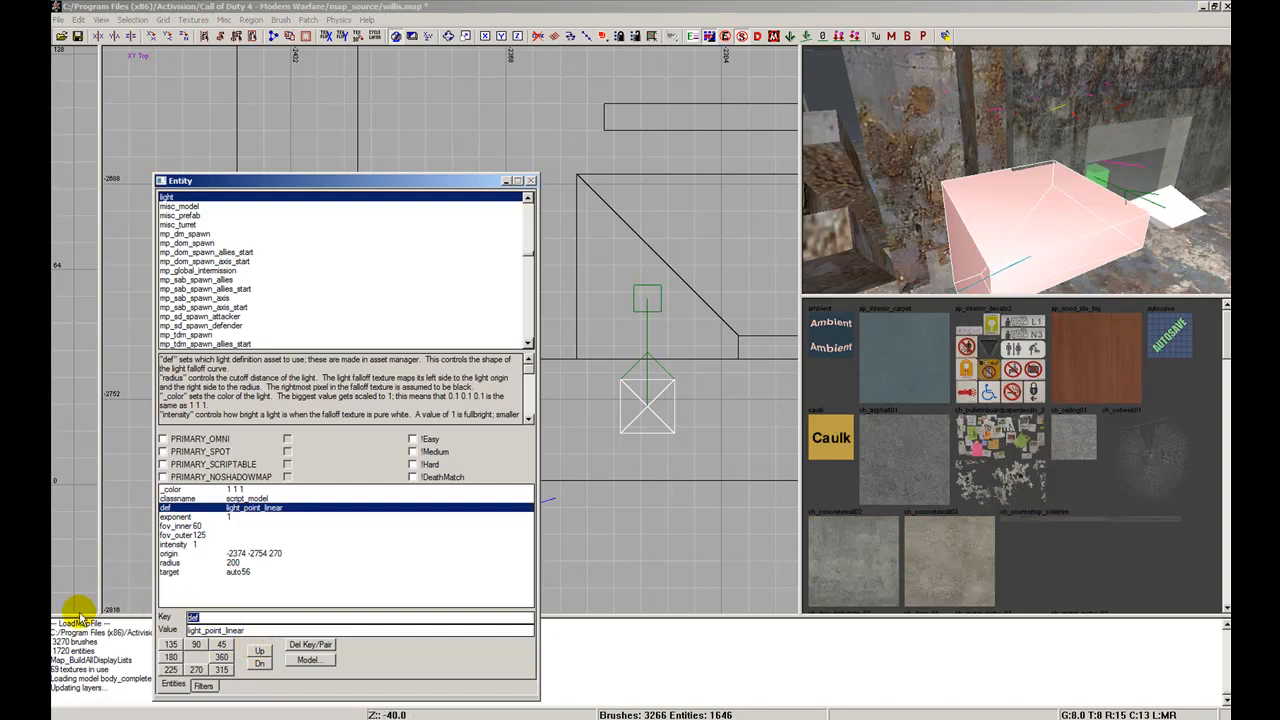
text(model)
key(Tab)
text(weap)
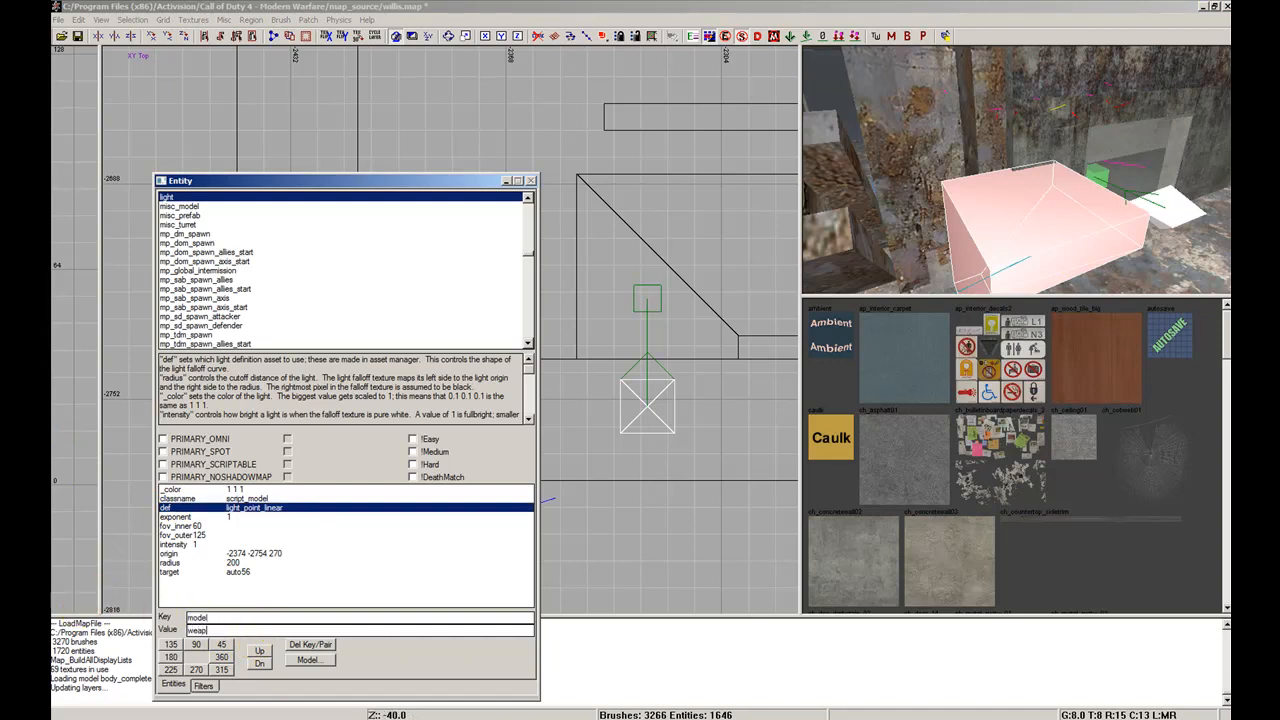
text(on_c4)
key(Return)
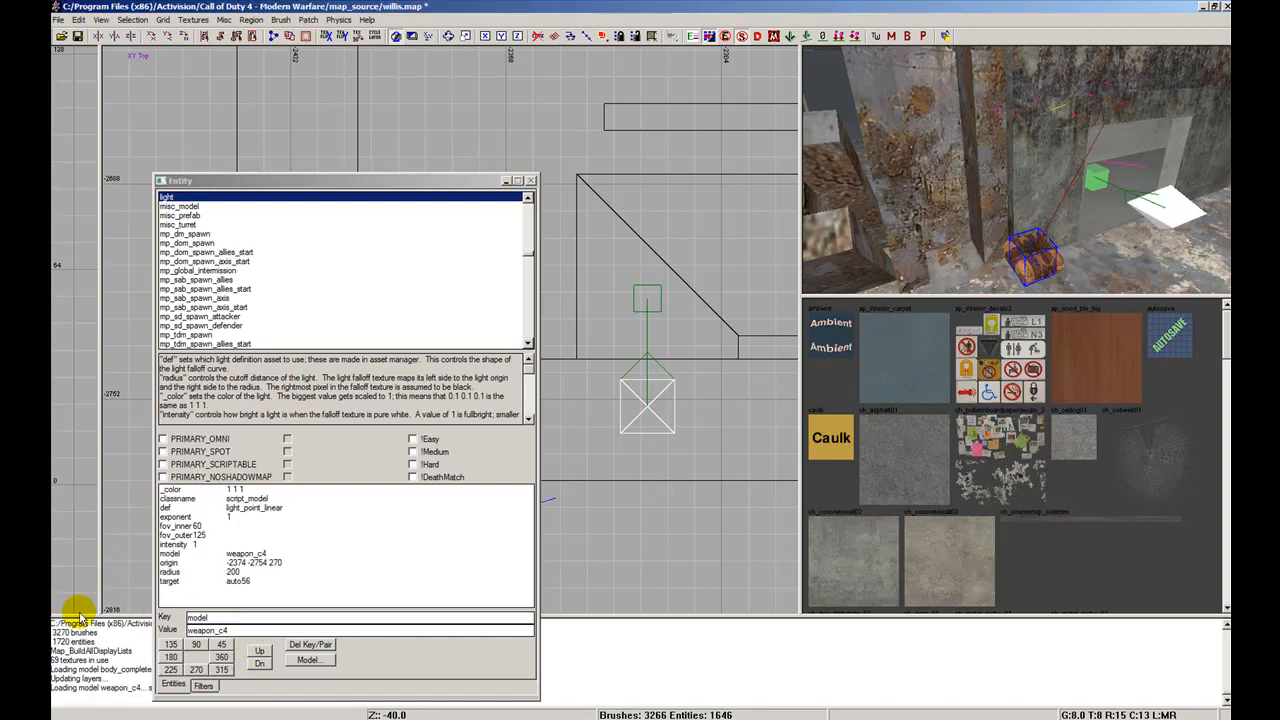
Step: Delete the leftover exponent, fov_outer, intensity and fov_inner keys from the C4 entity
right_click(1025, 215)
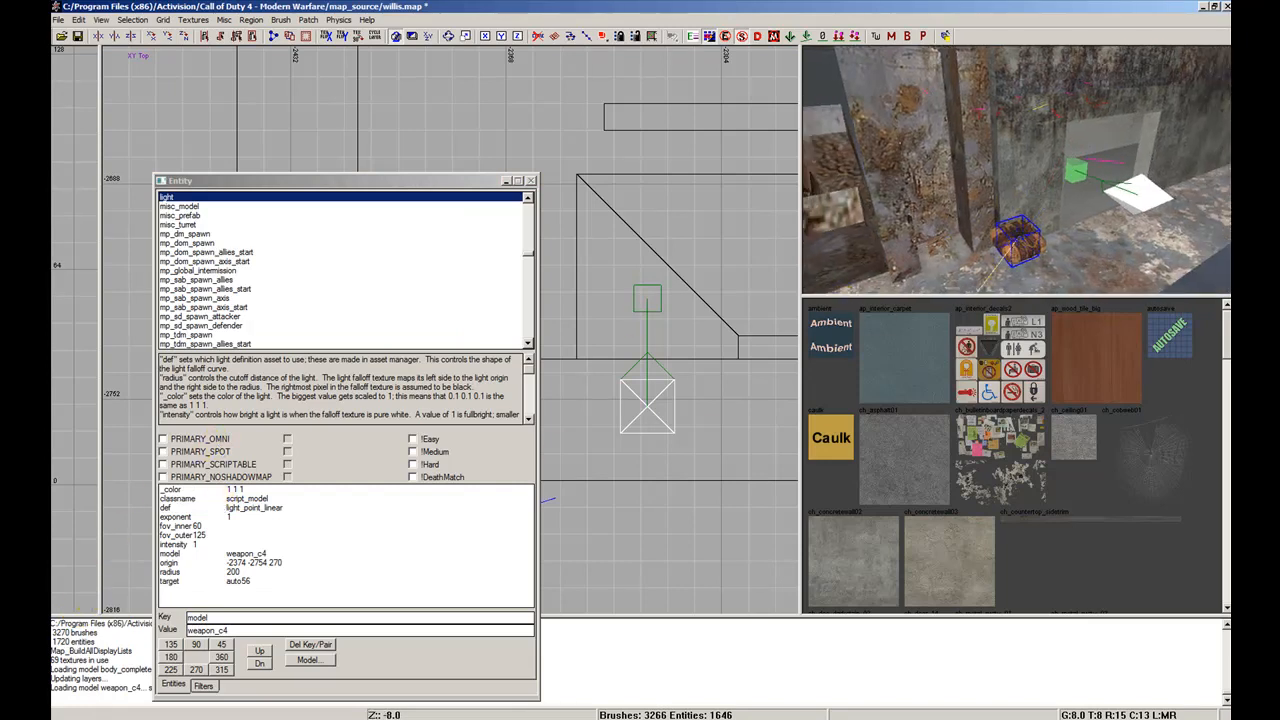
click(176, 516)
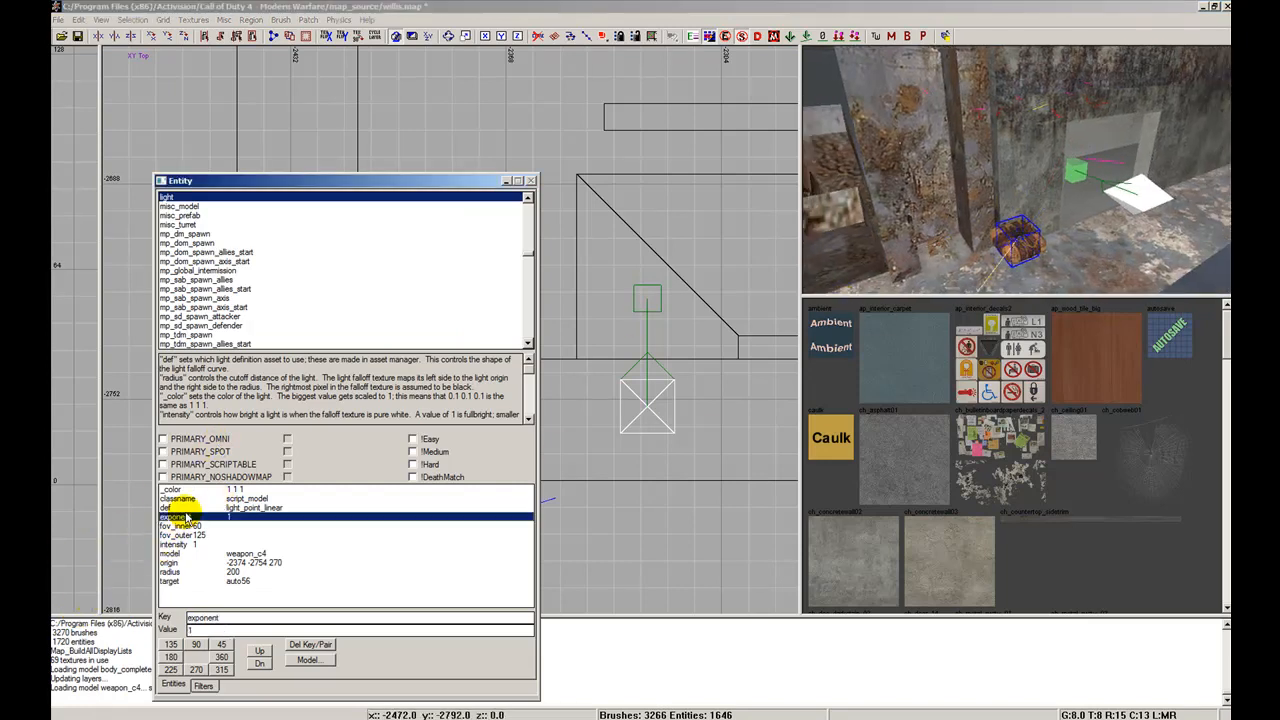
click(308, 646)
click(250, 525)
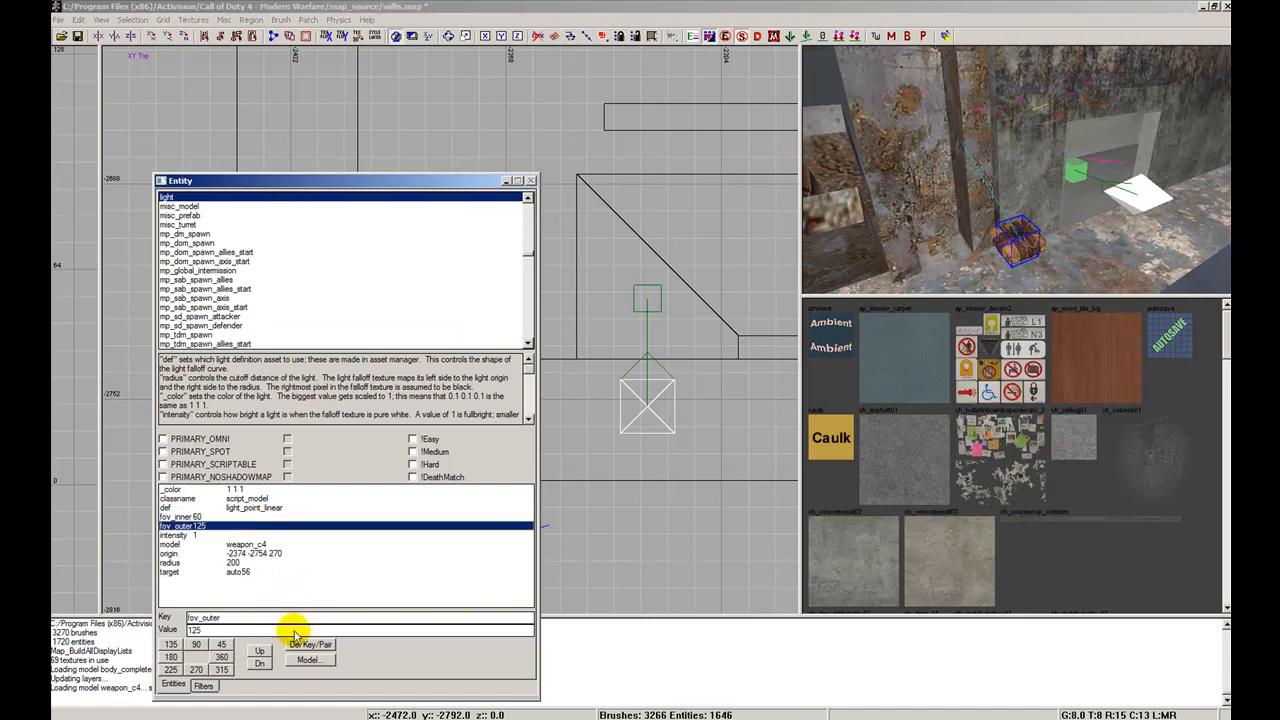
click(300, 644)
click(243, 535)
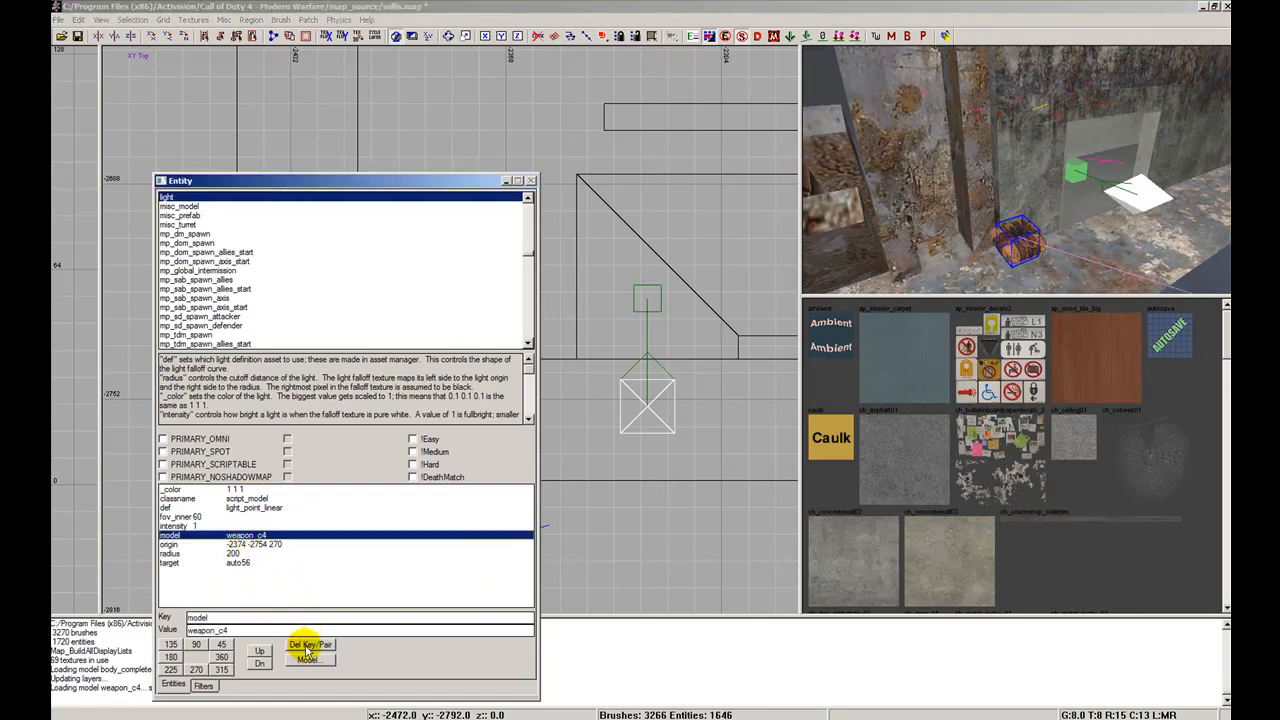
click(248, 525)
click(310, 645)
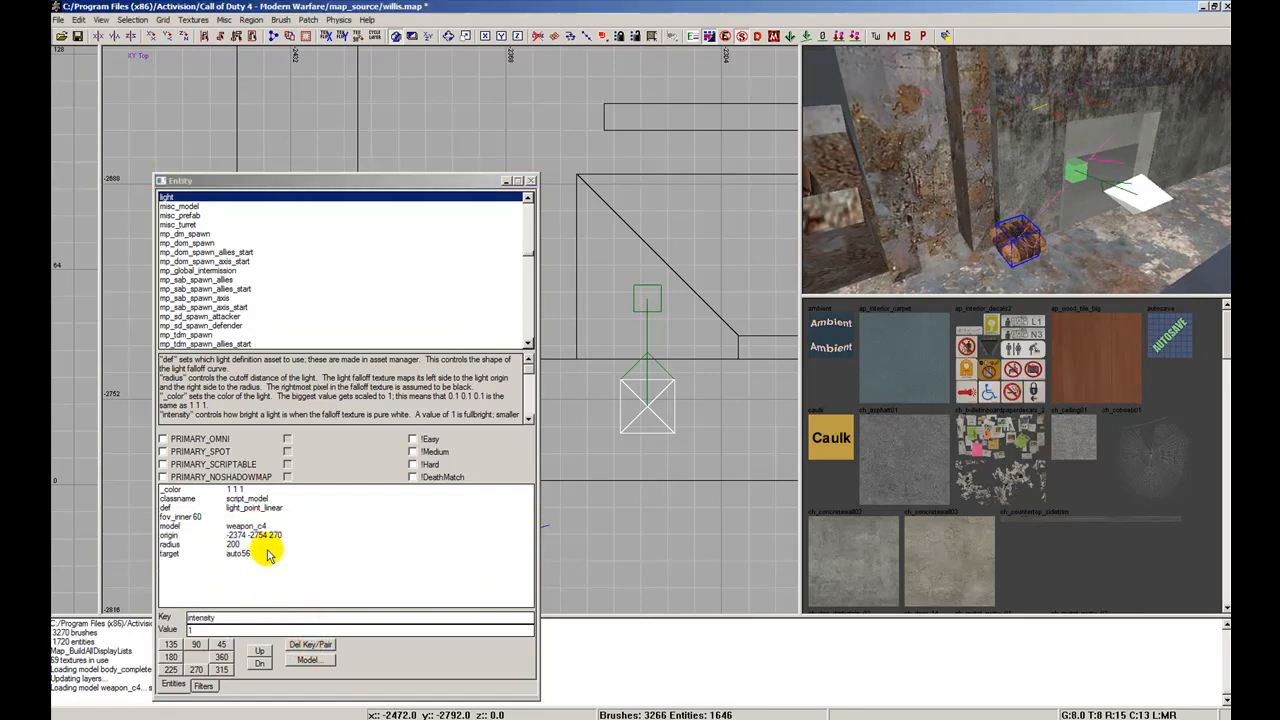
click(240, 516)
click(306, 645)
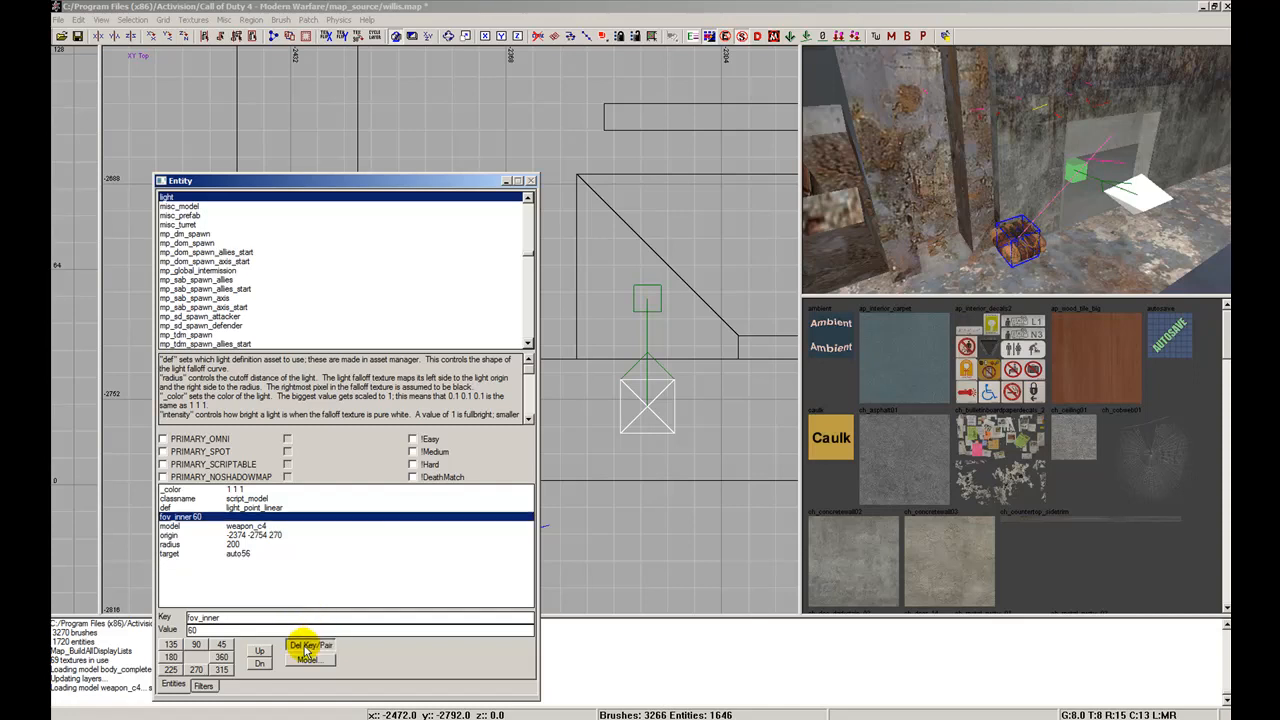
Step: Delete the remaining def, radius and target keys from the C4 entity
click(244, 508)
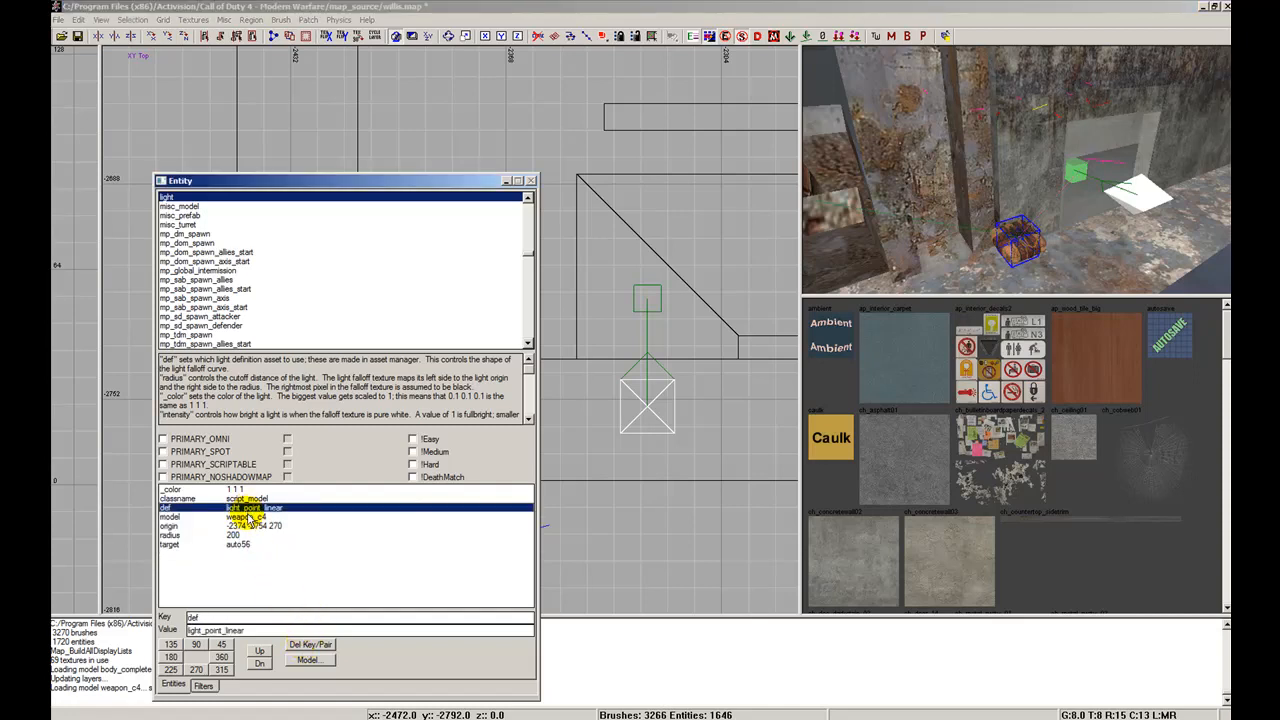
click(308, 646)
click(252, 516)
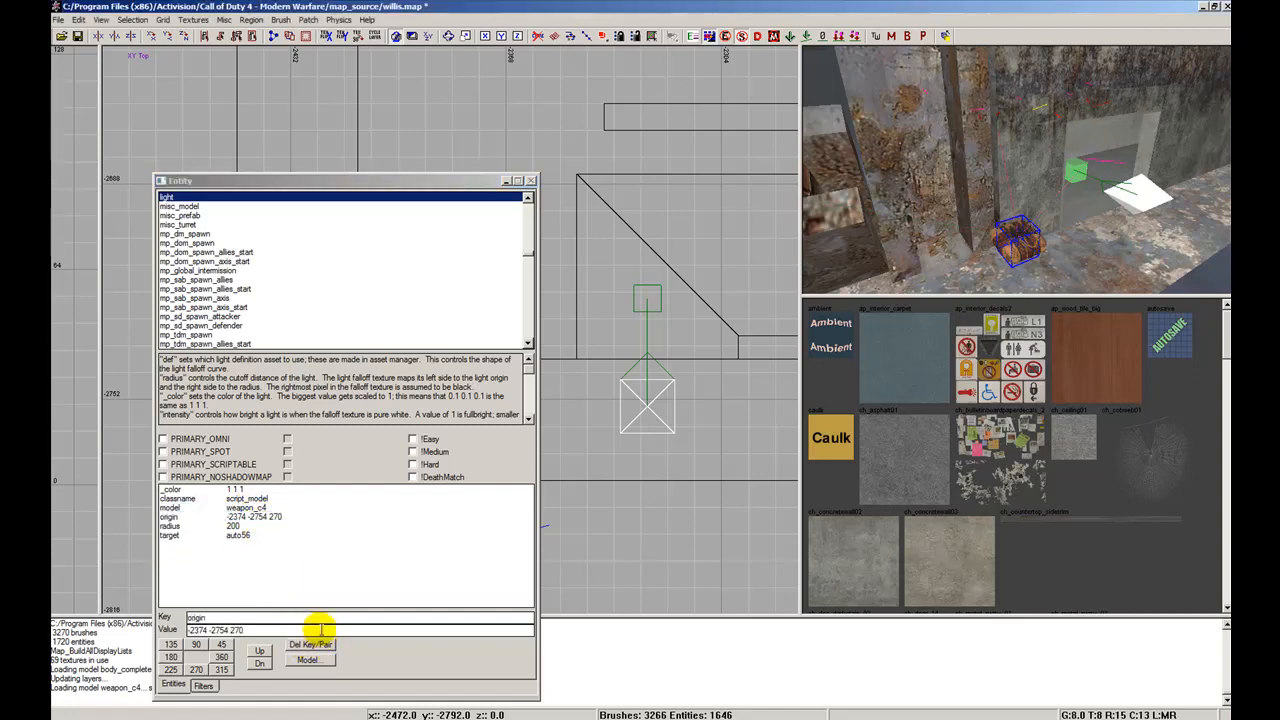
click(250, 526)
click(322, 646)
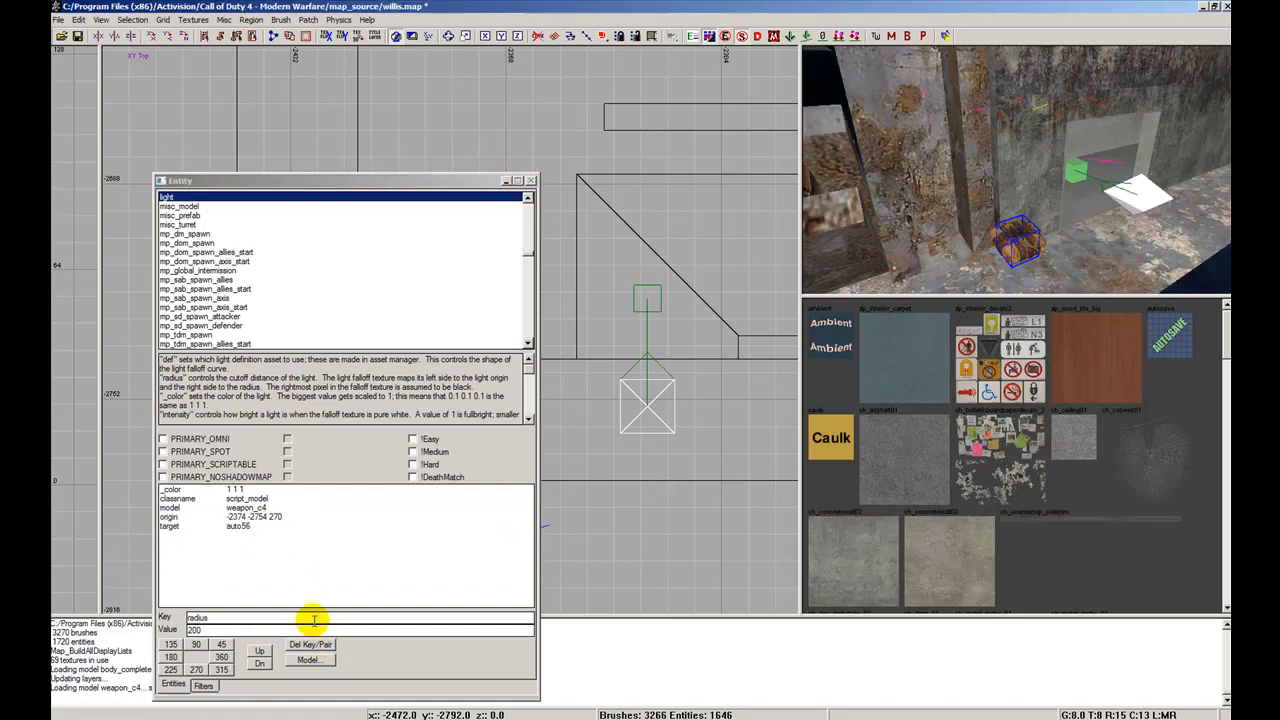
click(242, 527)
click(311, 645)
Step: Close the entity properties and move the C4 model toward the rusted pillar, to about X -2380, Y -2731
right_click(908, 286)
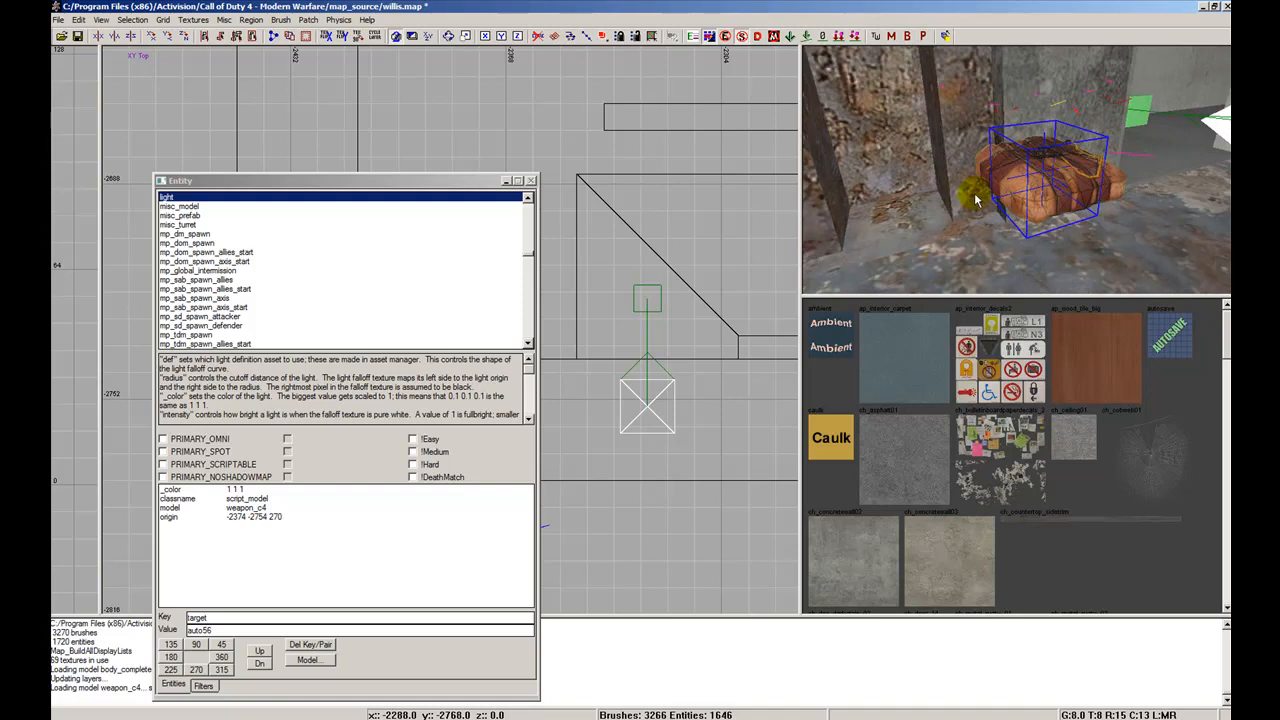
right_drag(651, 309, 651, 331)
key(n)
drag(491, 437, 501, 386)
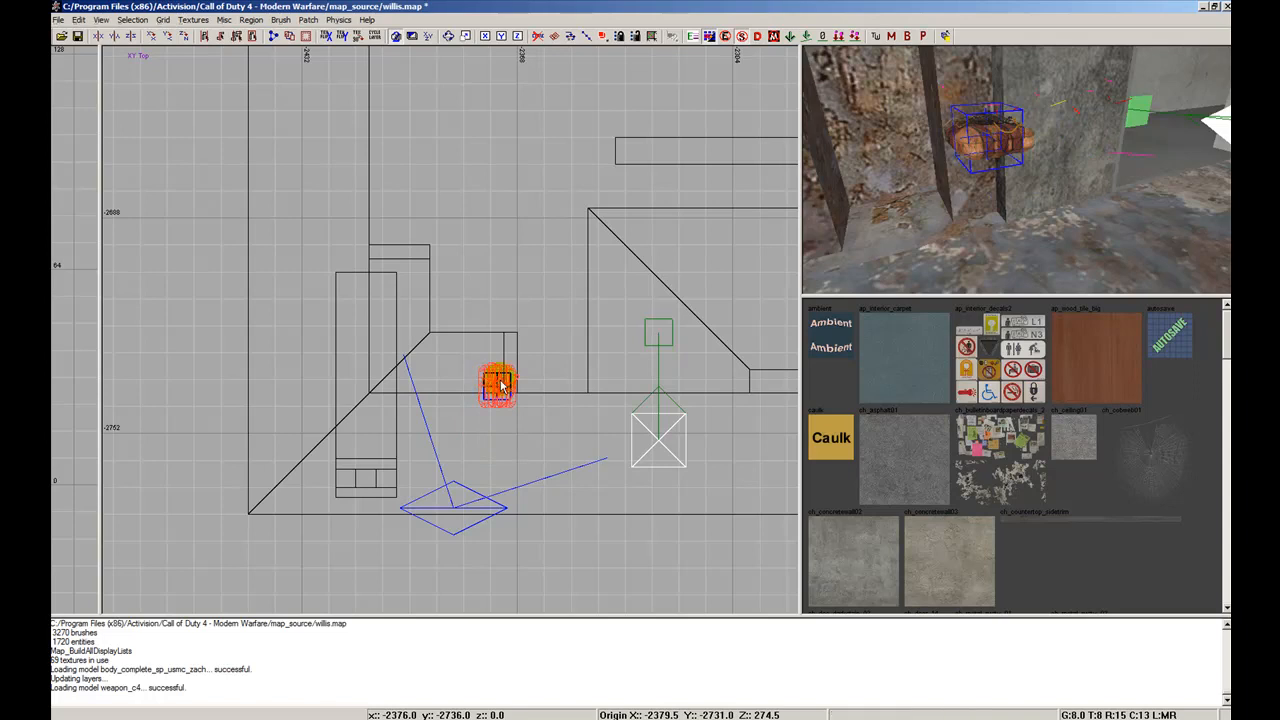
Step: Rotate the C4 model 90 degrees about the Y axis so it stands upright
right_drag(571, 309, 594, 271)
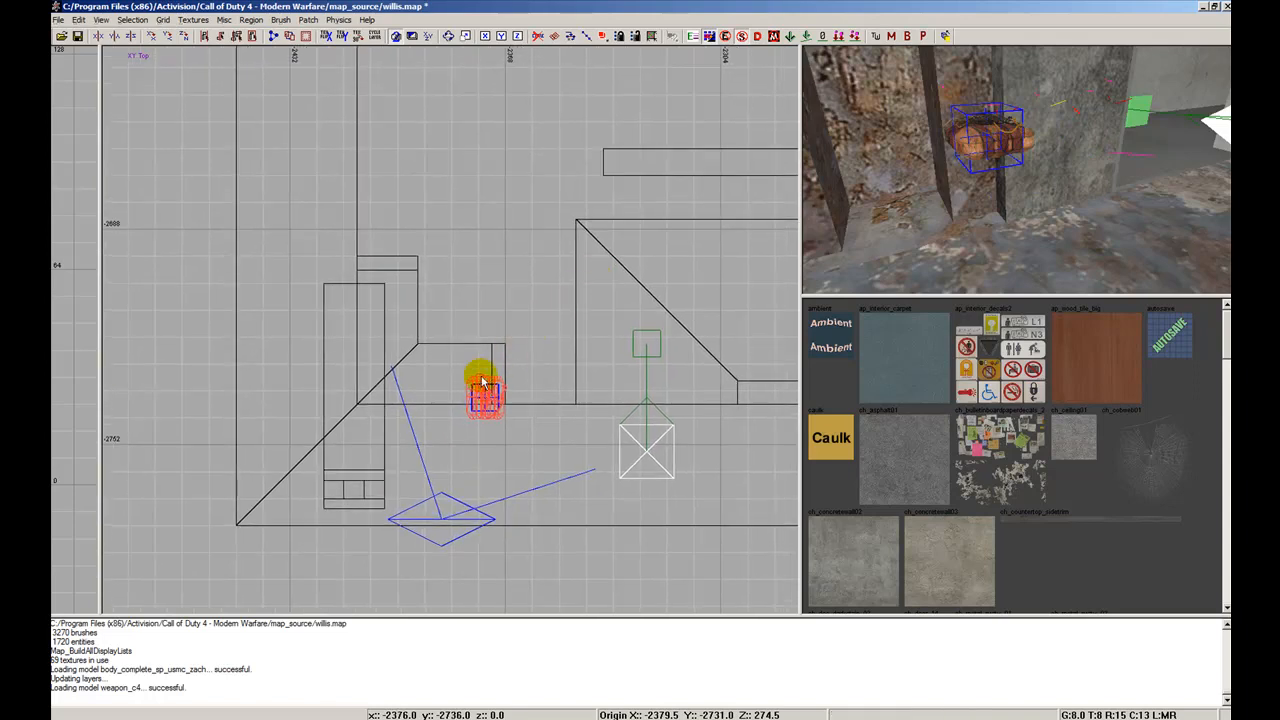
drag(482, 381, 543, 327)
key(ctrl+Tab)
scroll(480, 370, up, 2)
key(ctrl+Tab)
key(ctrl+Tab)
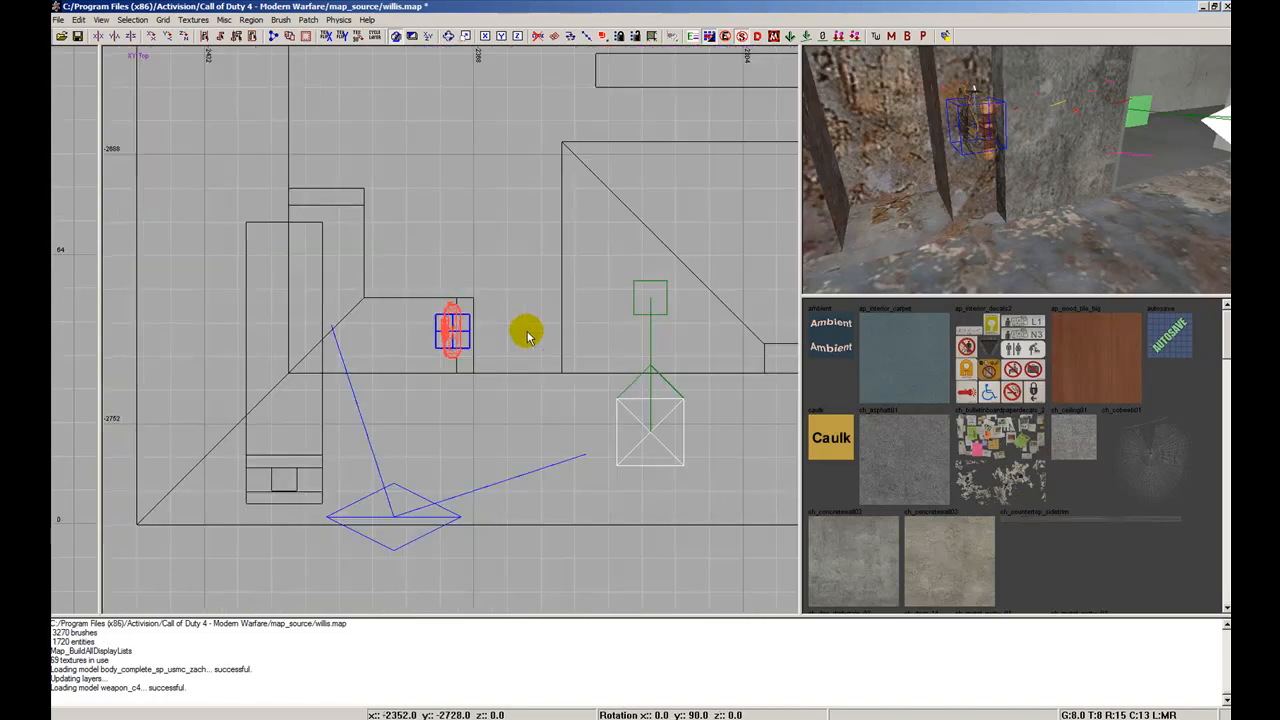
Step: Move the upright C4 model along negative X to an origin of about -2385.5, -2723, 276.5
mouse_move(440, 332)
mouse_down()
mouse_move(346, 323)
mouse_move(404, 322)
mouse_up()
click(1108, 231)
right_drag(1108, 231, 1100, 228)
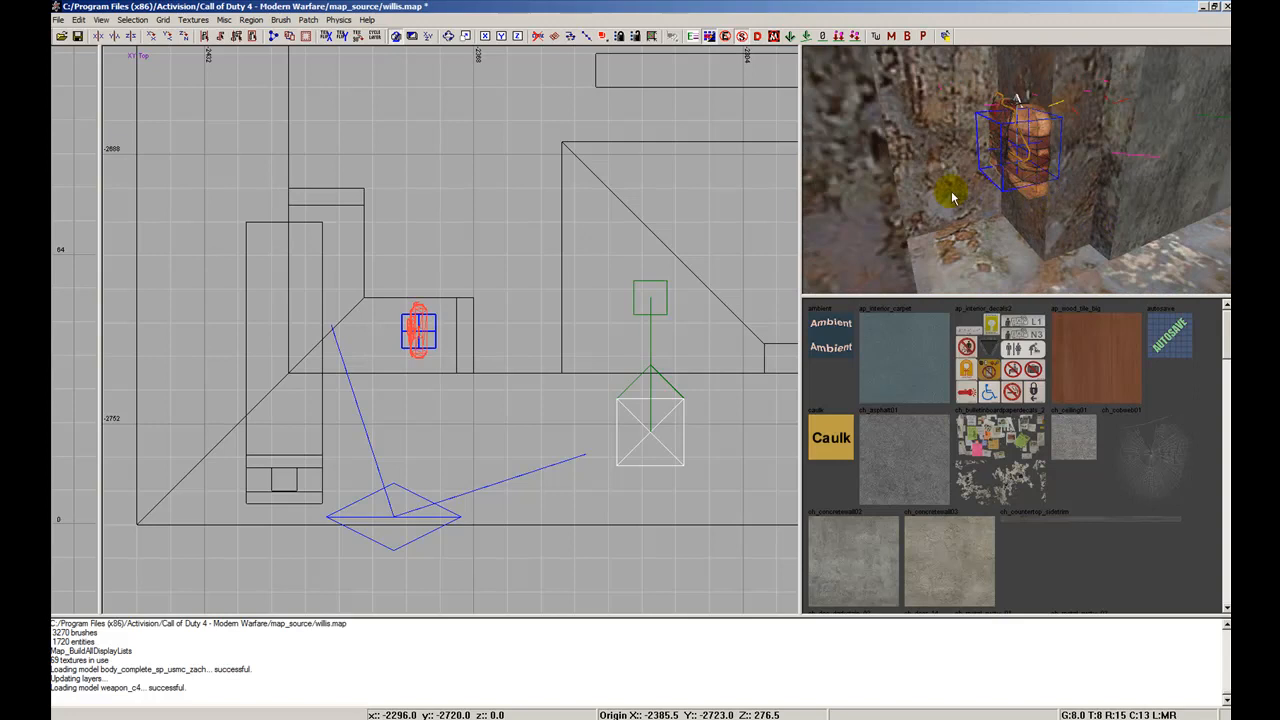
key(ctrl+Tab)
key(ctrl+Tab)
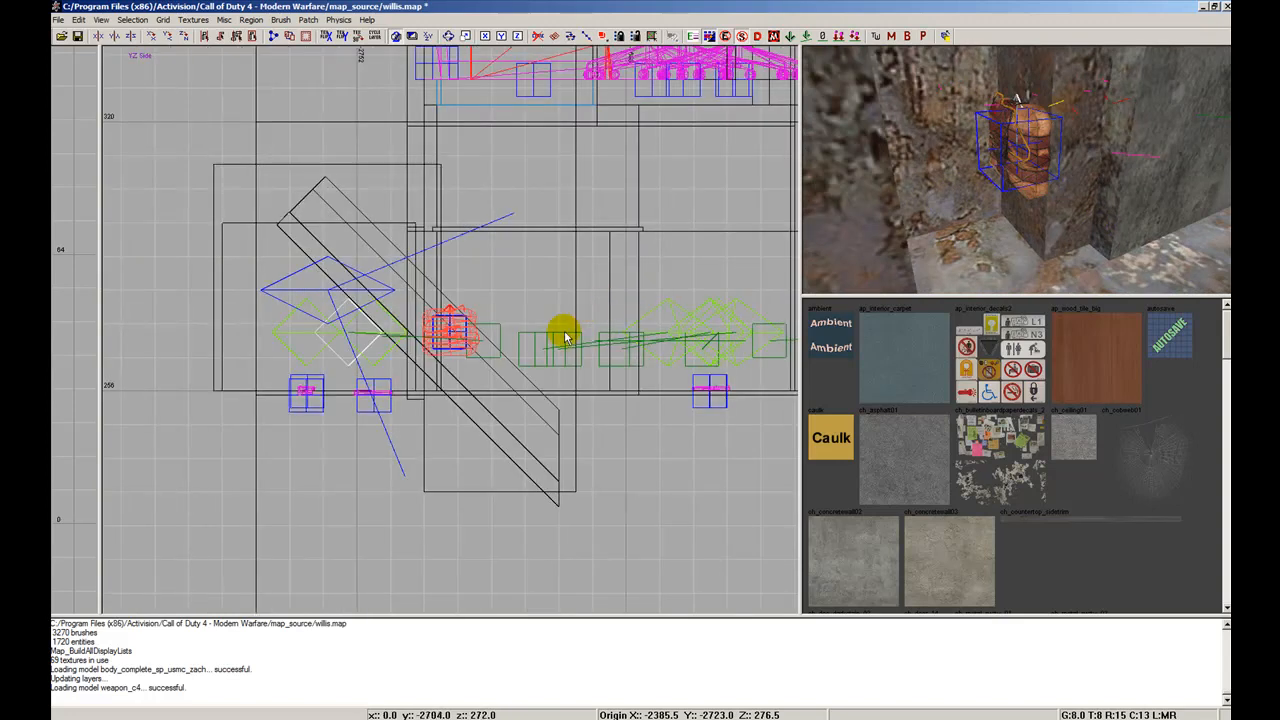
Step: Rotate the upright C4 model 45 degrees about the X axis
mouse_move(566, 329)
mouse_down()
mouse_move(583, 300)
mouse_move(584, 316)
mouse_up()
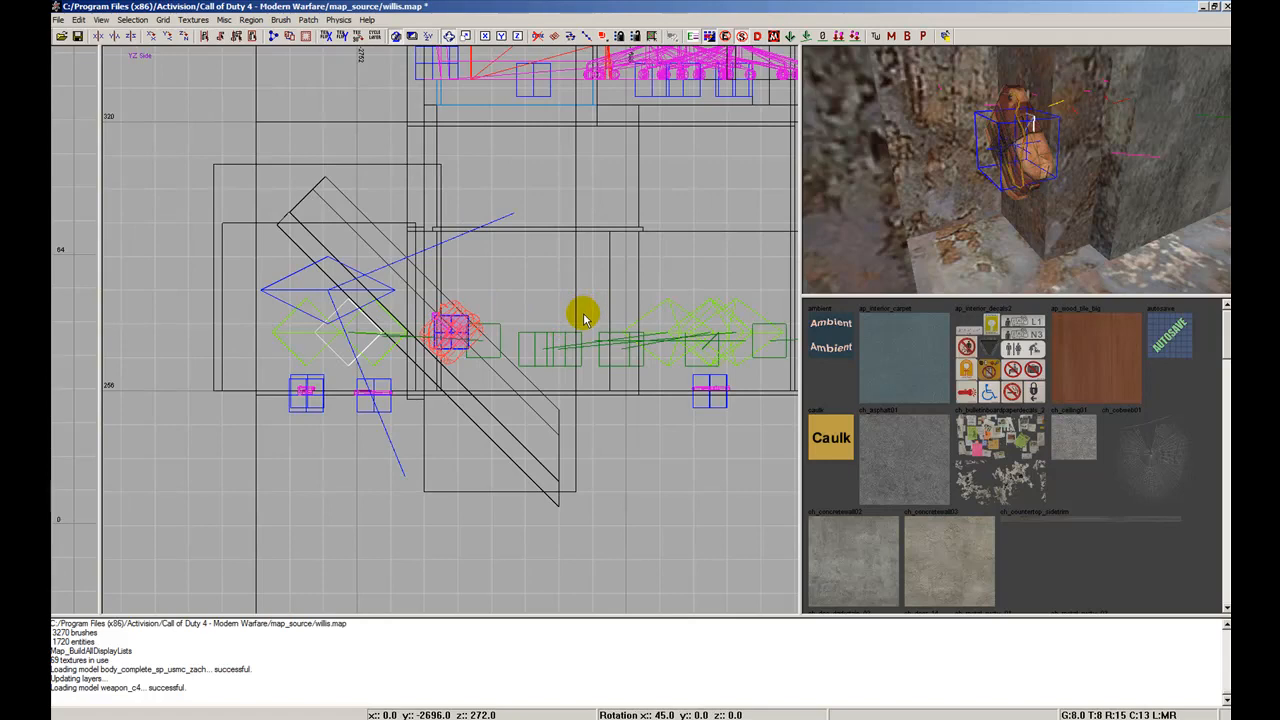
right_drag(1117, 151, 1052, 157)
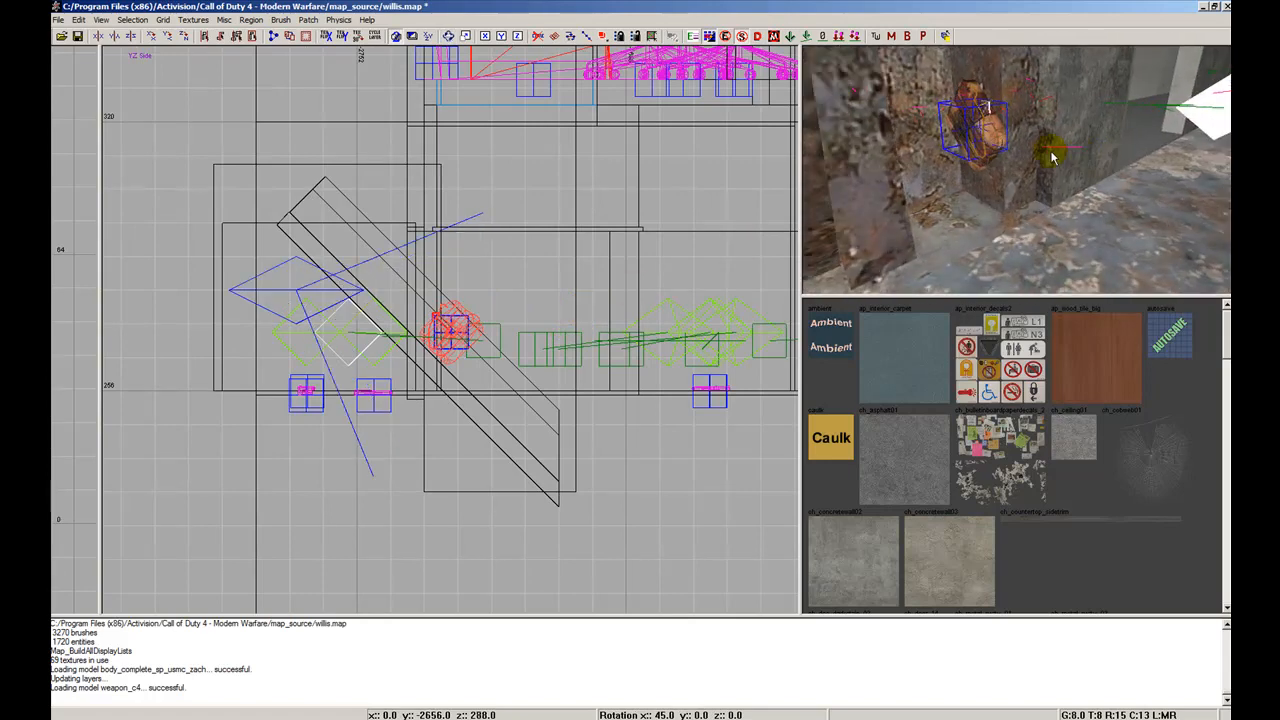
right_drag(987, 104, 1001, 153)
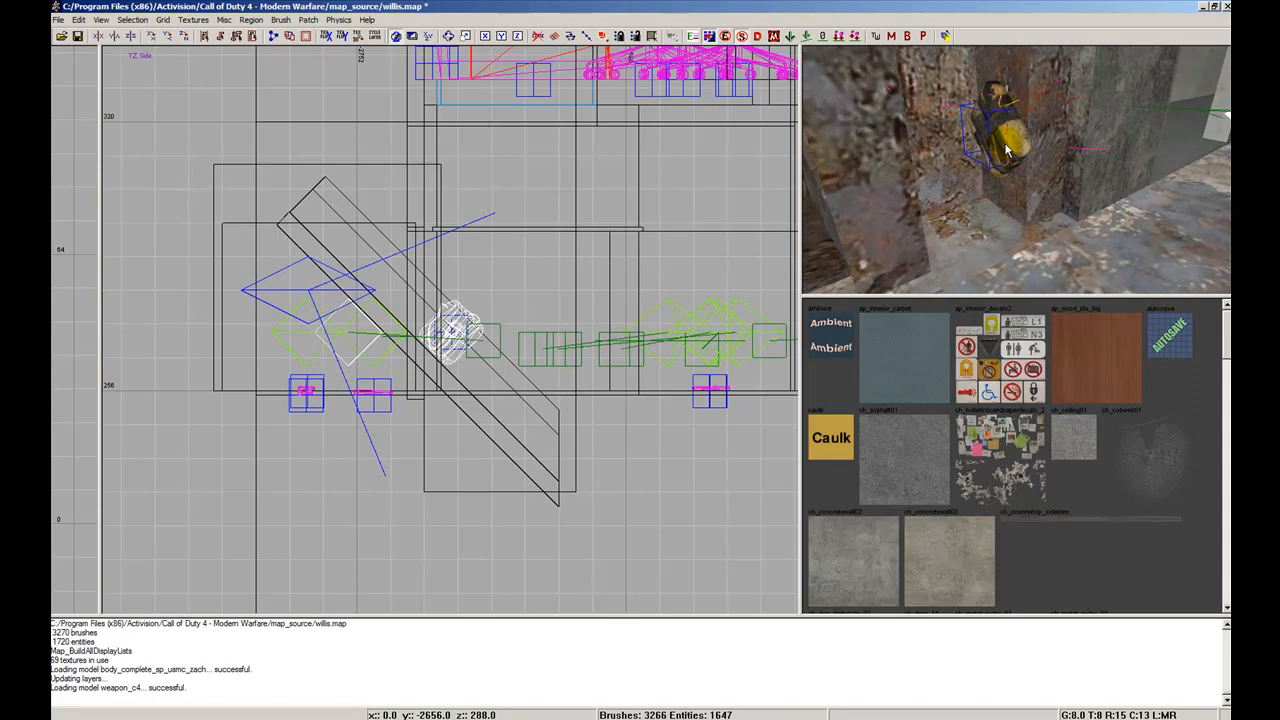
Step: Open the C4 model's entity properties, examine its origin and angles keys and its placement on the pillar, and clear the selection
shift+click(1000, 148)
key(n)
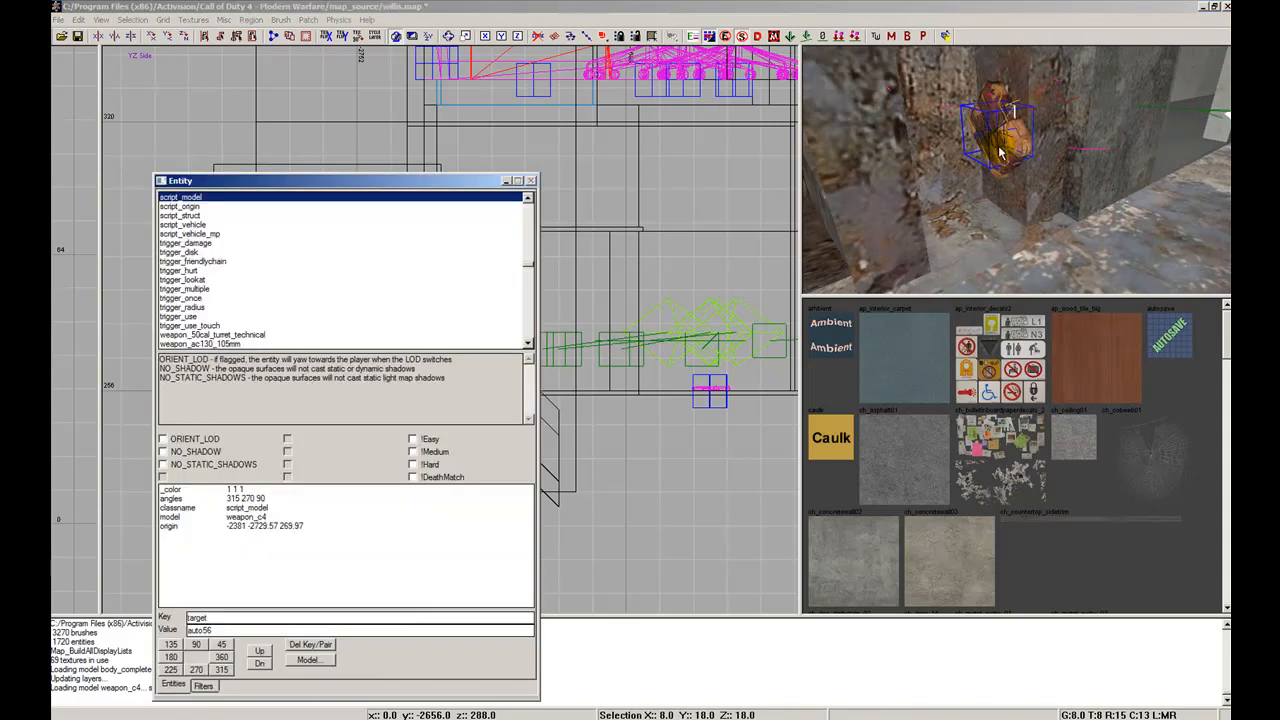
click(245, 525)
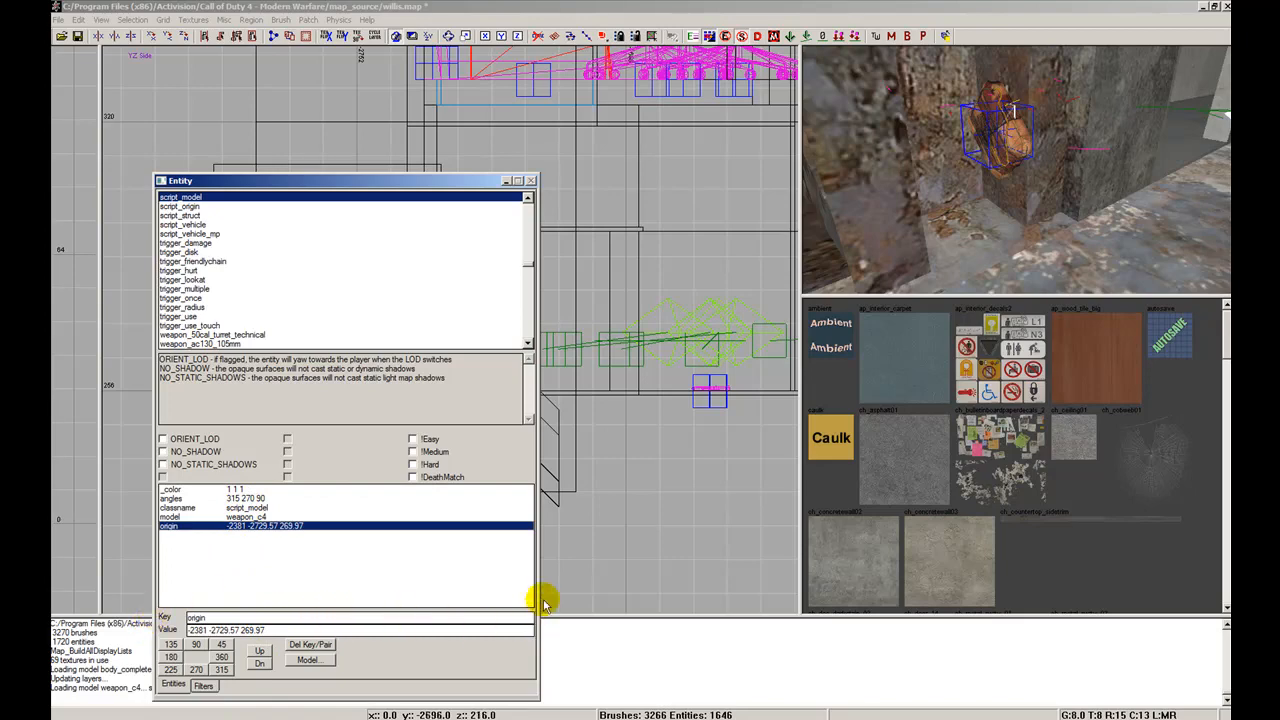
mouse_move(1009, 214)
right_down()
mouse_move(1006, 236)
mouse_move(998, 200)
mouse_move(1012, 216)
right_up()
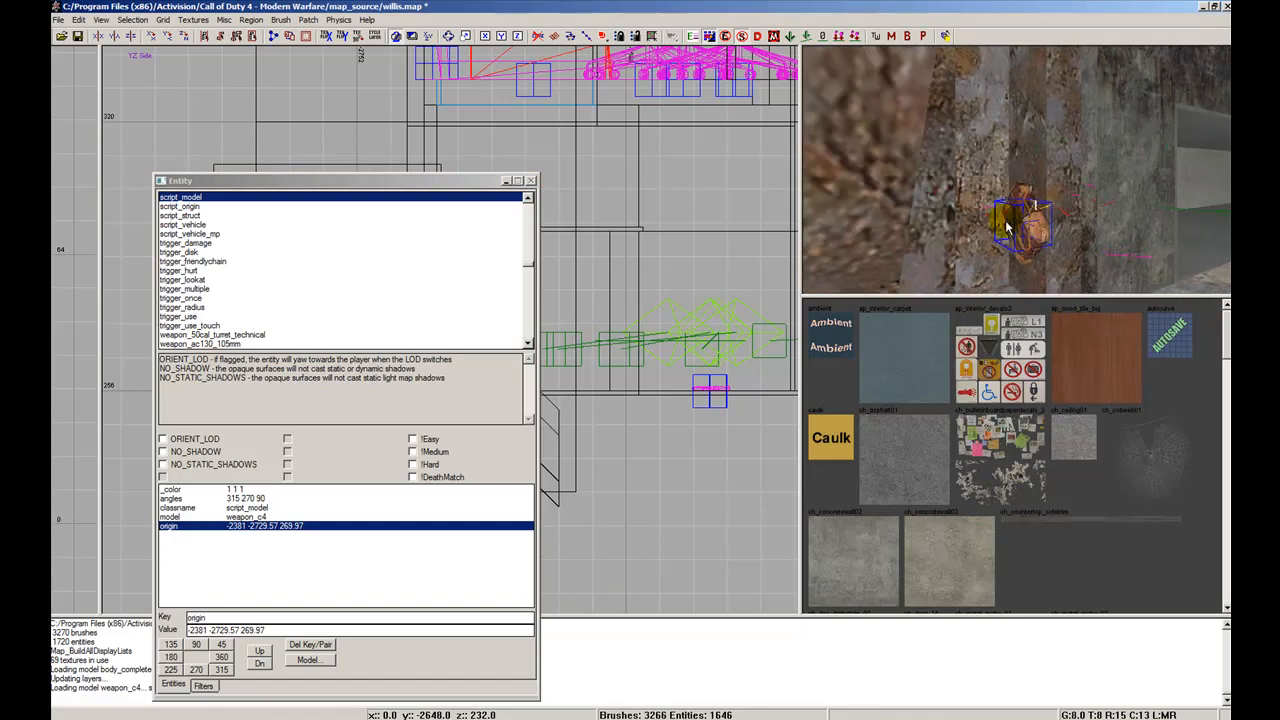
mouse_move(1020, 220)
right_down()
mouse_move(1024, 238)
mouse_move(1012, 236)
mouse_move(1028, 215)
right_up()
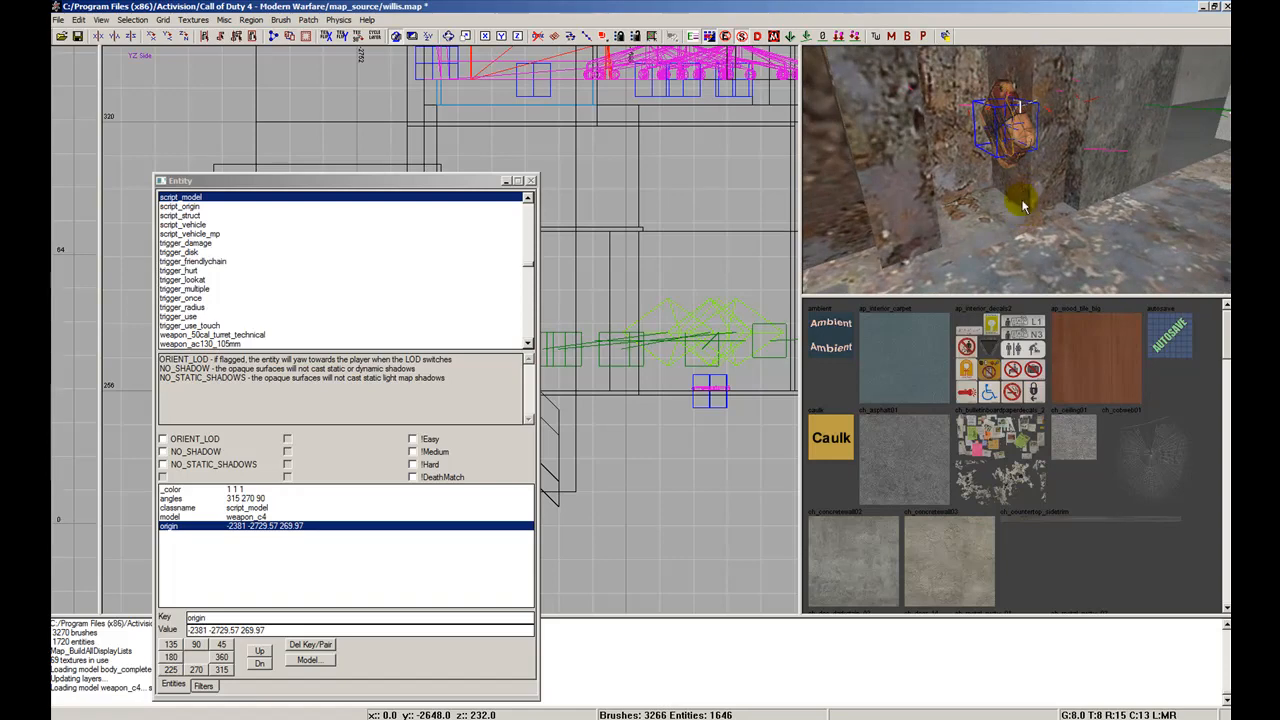
right_drag(866, 224, 1058, 210)
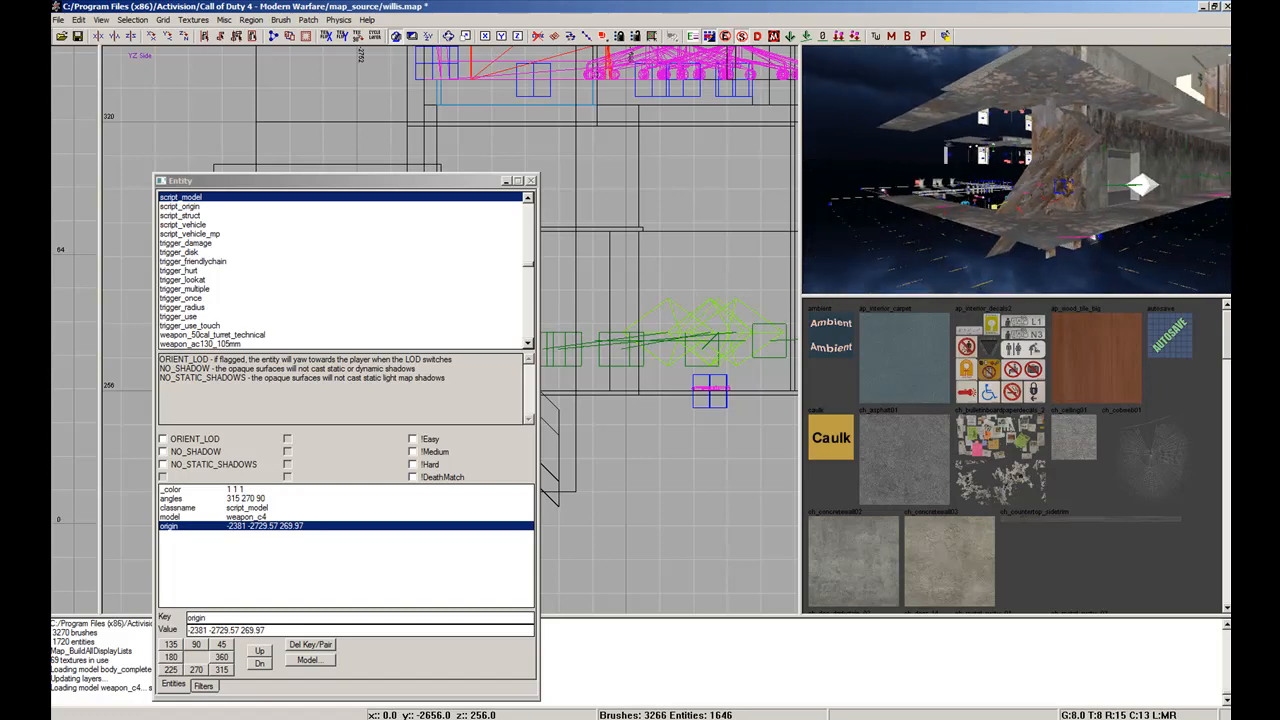
key(Escape)
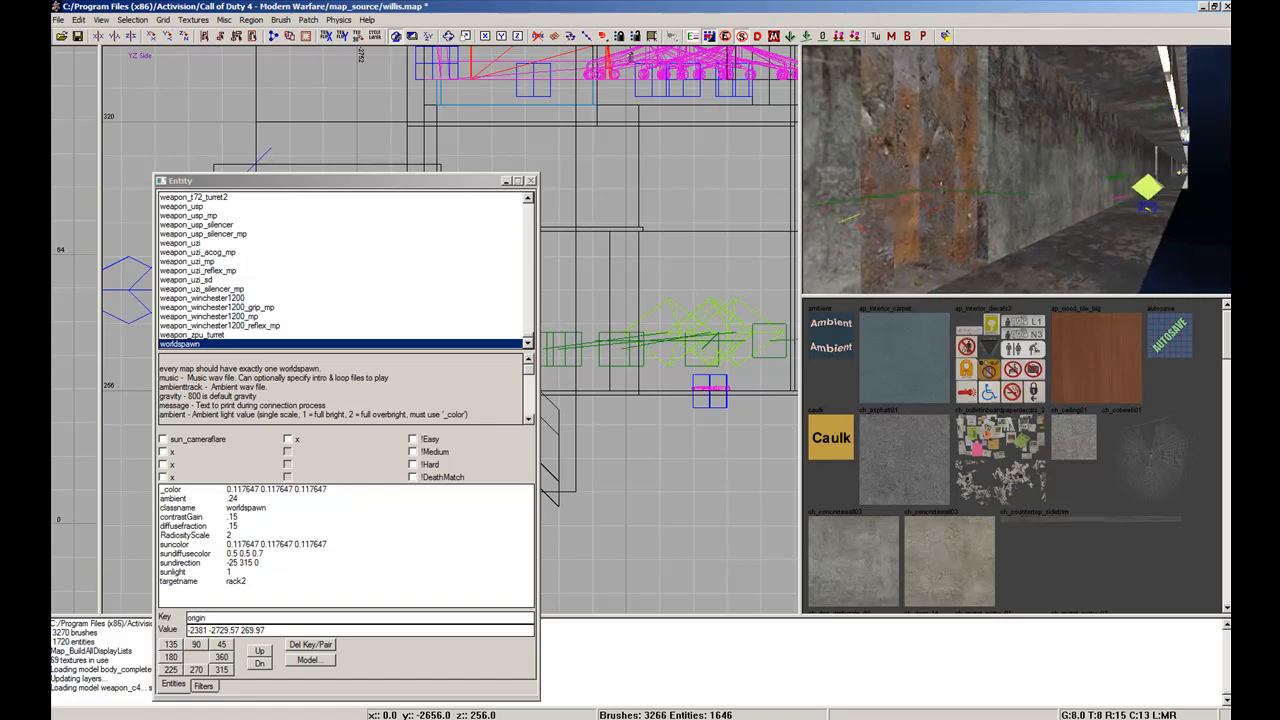
Step: Enable the Triggers filter so that trigger volumes are shown in the map
right_drag(1060, 257, 943, 249)
key(g)
right_drag(584, 109, 583, 115)
key(g)
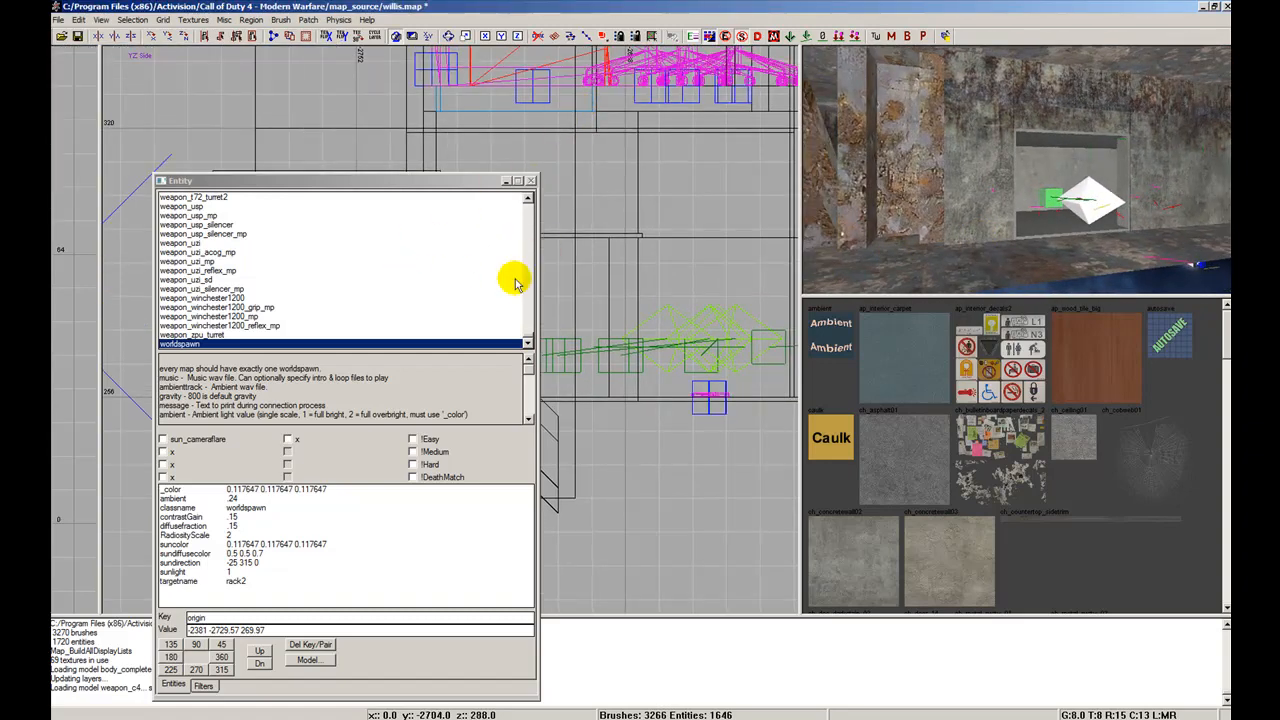
click(205, 686)
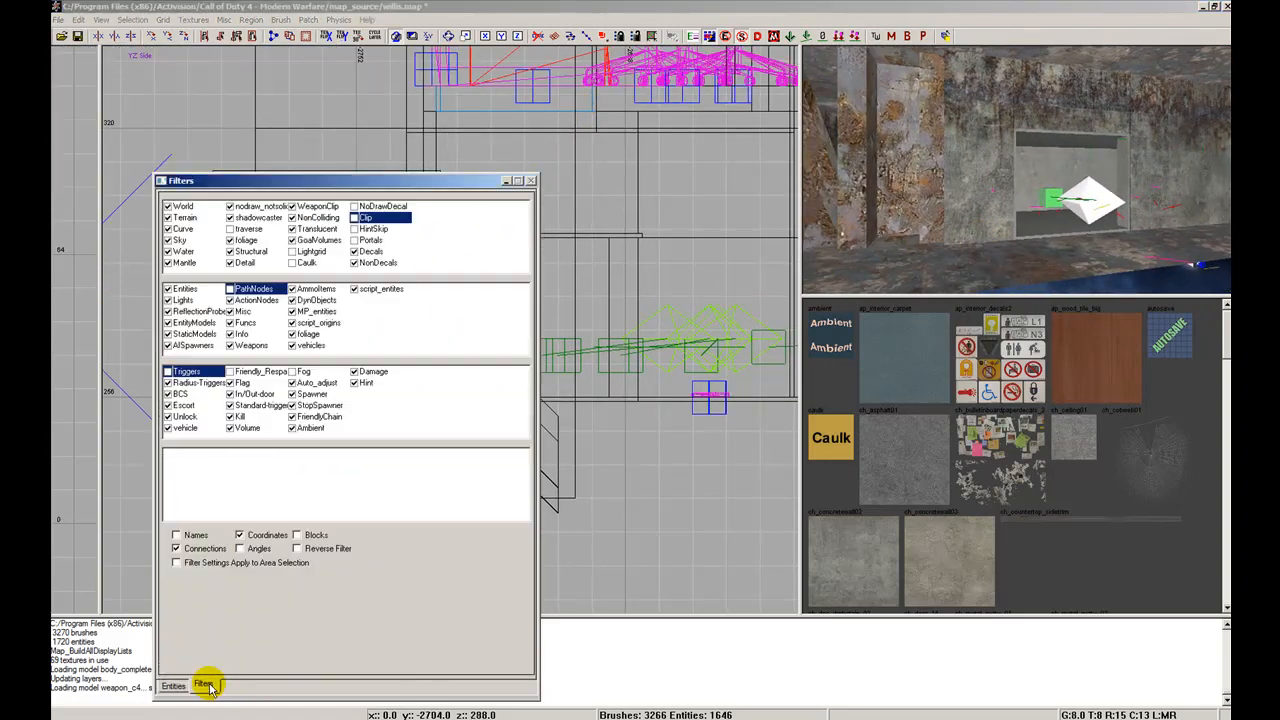
click(199, 372)
scroll(1049, 212, down, 3)
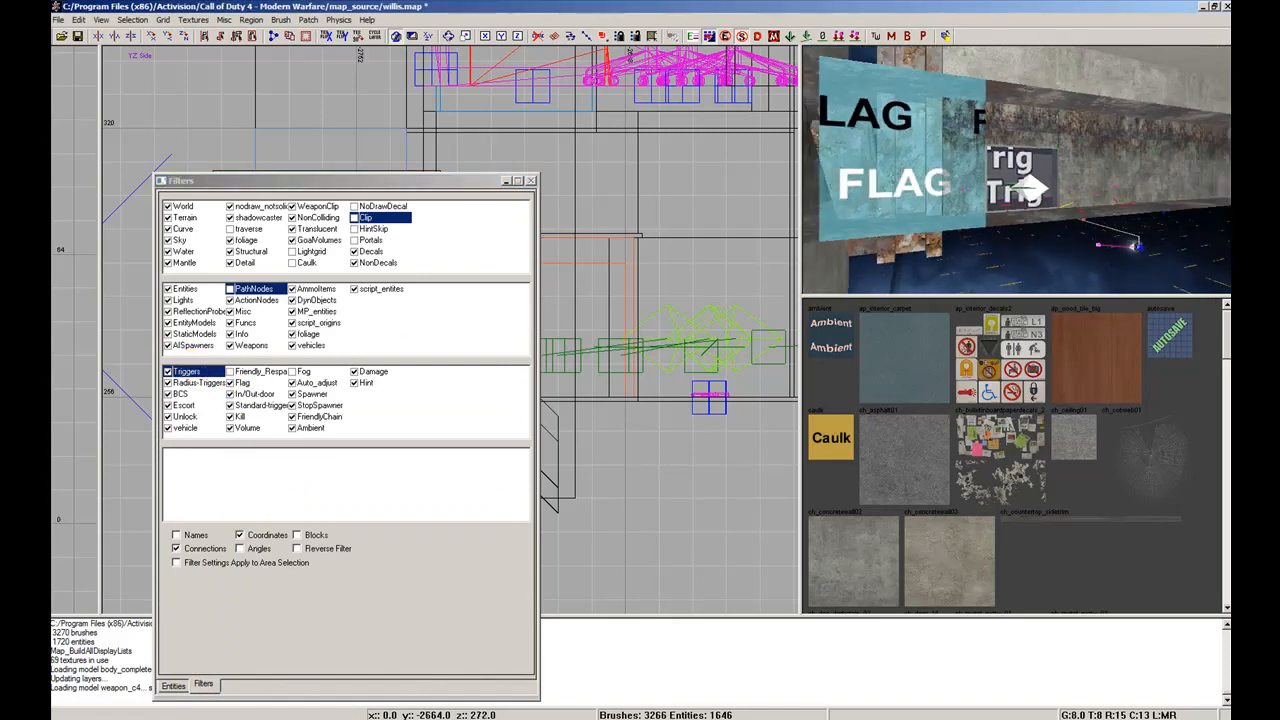
Step: Select the first flag trigger volume on the ledge and show its entity keys
mouse_move(1049, 212)
right_down()
mouse_move(1060, 190)
mouse_move(1064, 225)
mouse_move(1150, 222)
mouse_move(1040, 215)
mouse_move(1065, 212)
mouse_move(1020, 175)
mouse_move(975, 225)
right_up()
shift+click(970, 228)
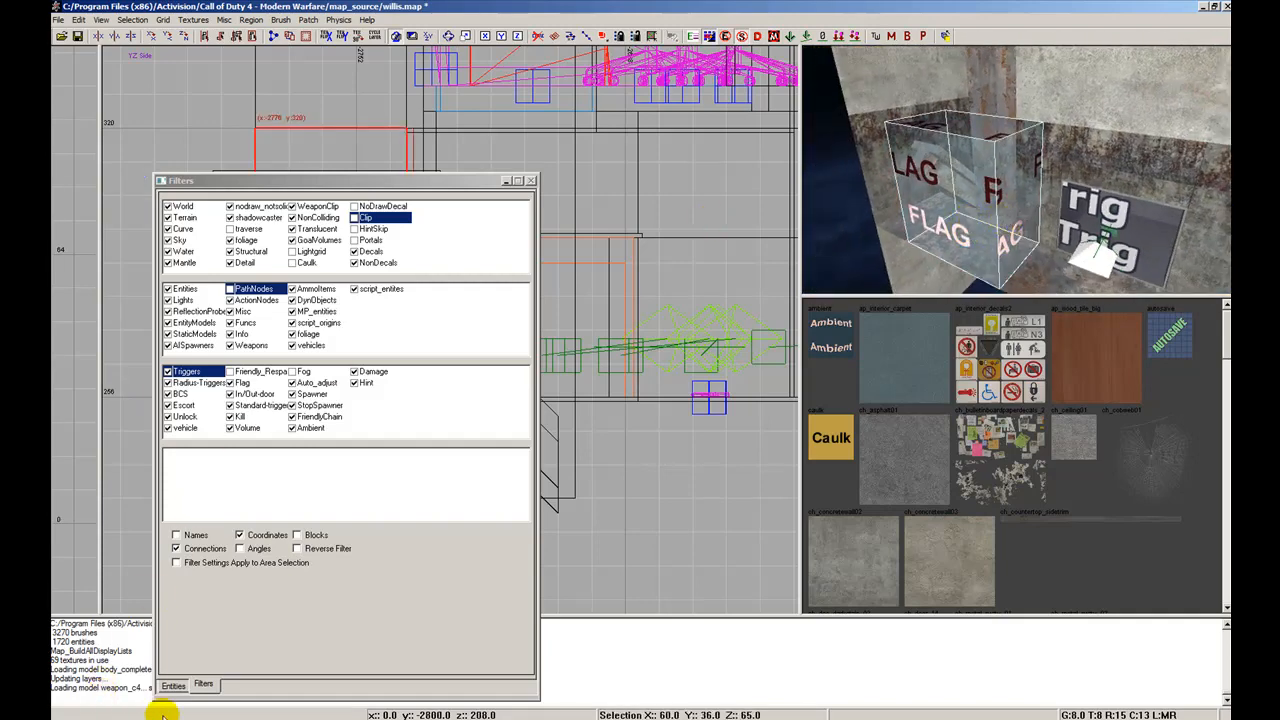
click(173, 685)
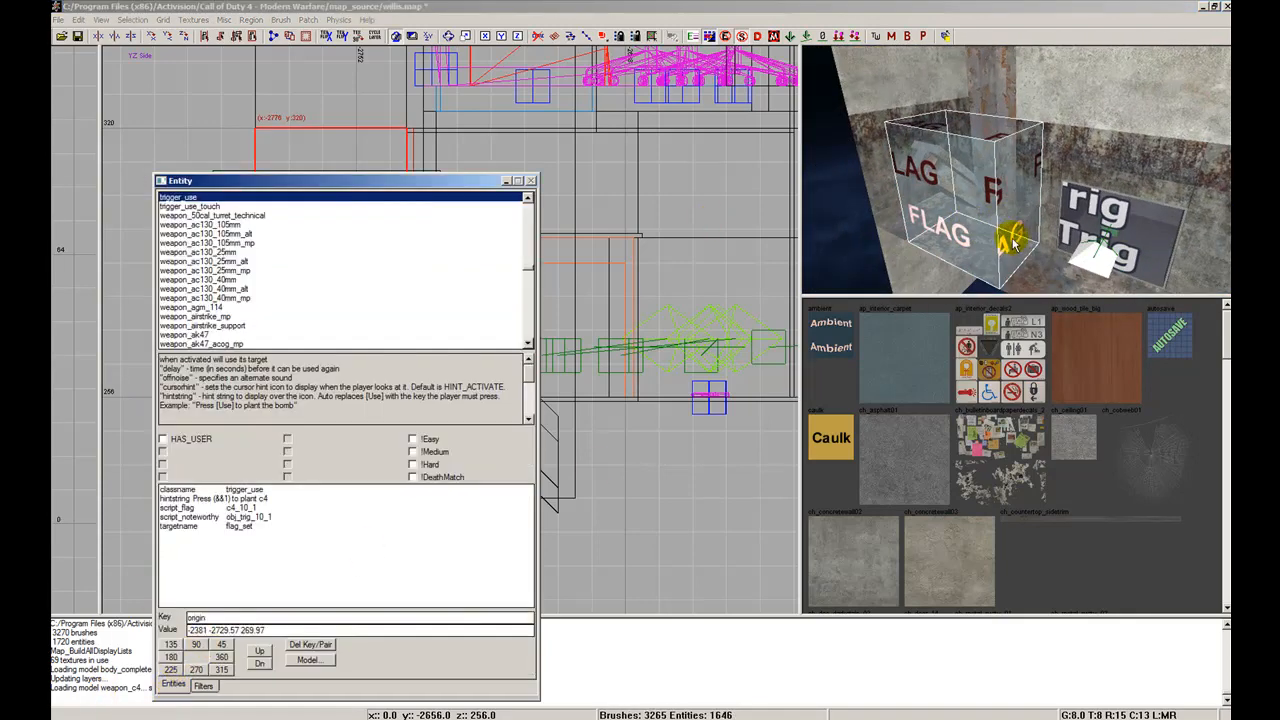
Step: Examine the script_flag and script_noteworthy keys of further flag triggers along the ledge, and clear the selection
mouse_move(1013, 243)
right_down()
mouse_move(1018, 195)
mouse_move(989, 222)
mouse_move(976, 200)
mouse_move(984, 192)
mouse_move(988, 216)
mouse_move(1010, 208)
mouse_move(1024, 180)
right_up()
shift+click(1024, 180)
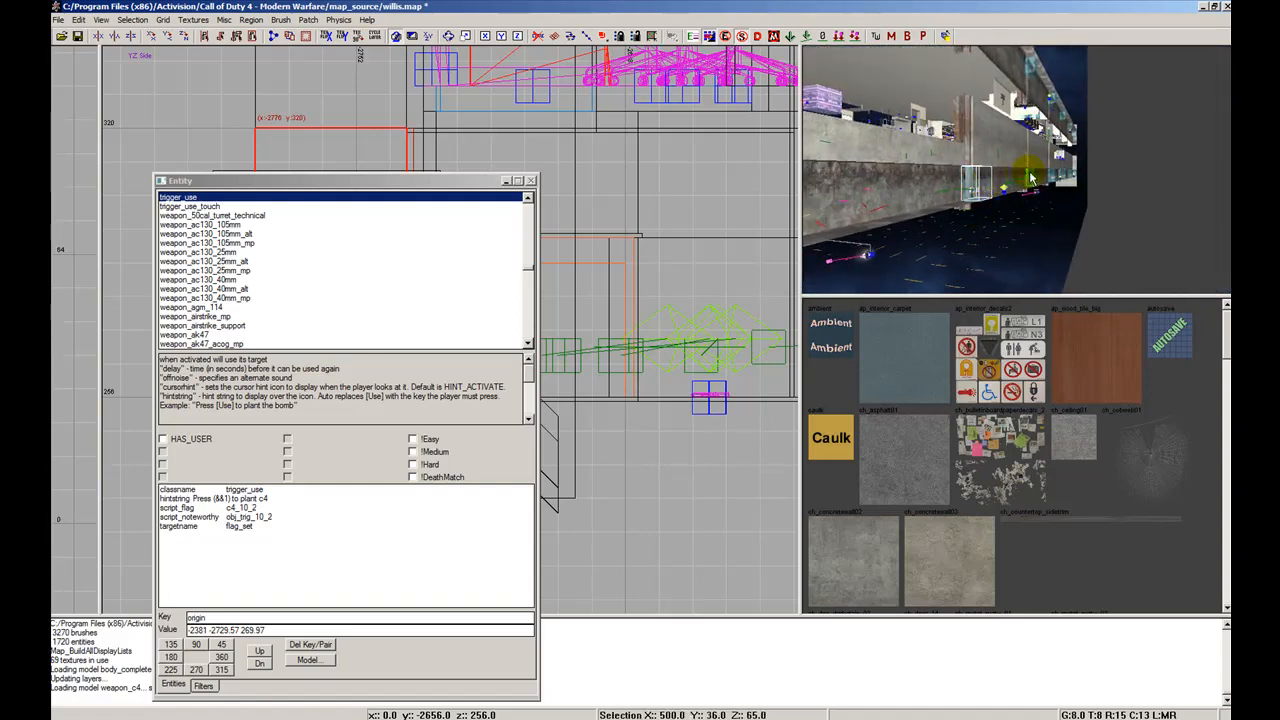
shift+click(1063, 180)
shift+click(1066, 178)
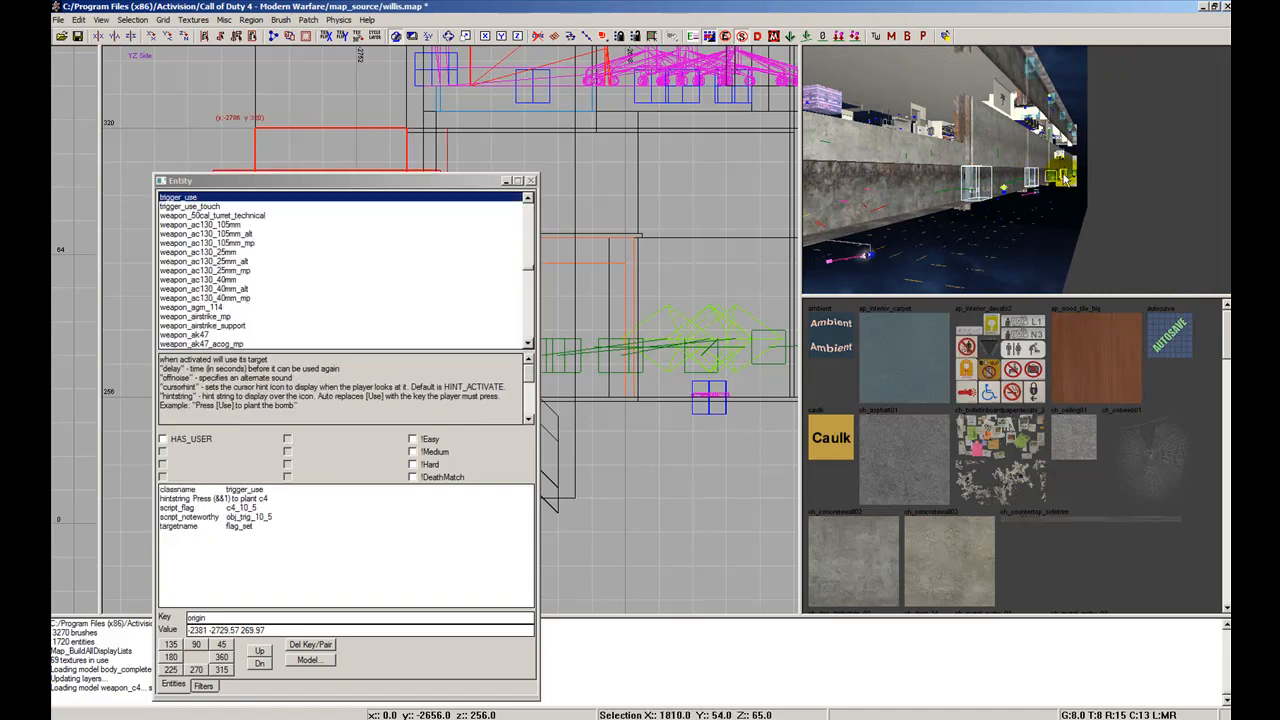
key(Escape)
Step: Reselect the first flag trigger on the ledge and pick its script_flag key for inspection
mouse_move(1068, 189)
right_down()
mouse_move(995, 214)
mouse_move(1046, 222)
mouse_move(1013, 166)
mouse_move(991, 197)
mouse_move(1000, 215)
mouse_move(990, 200)
right_up()
shift+click(990, 200)
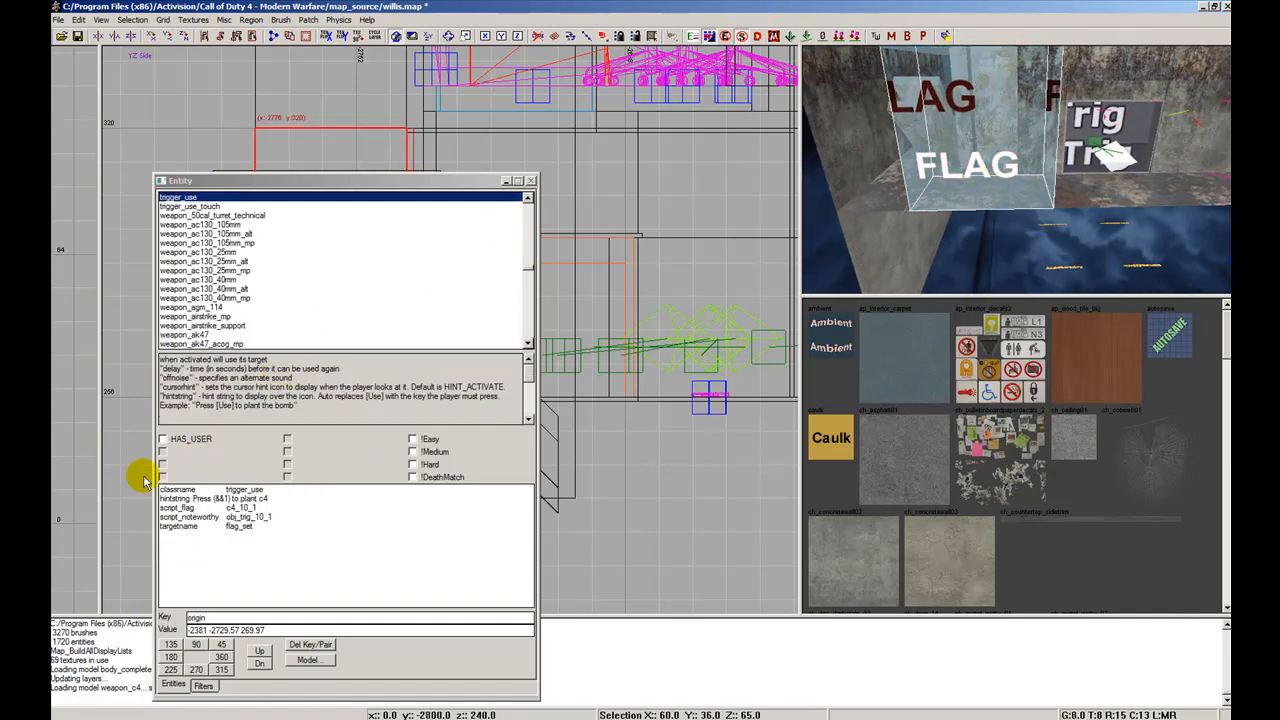
click(243, 508)
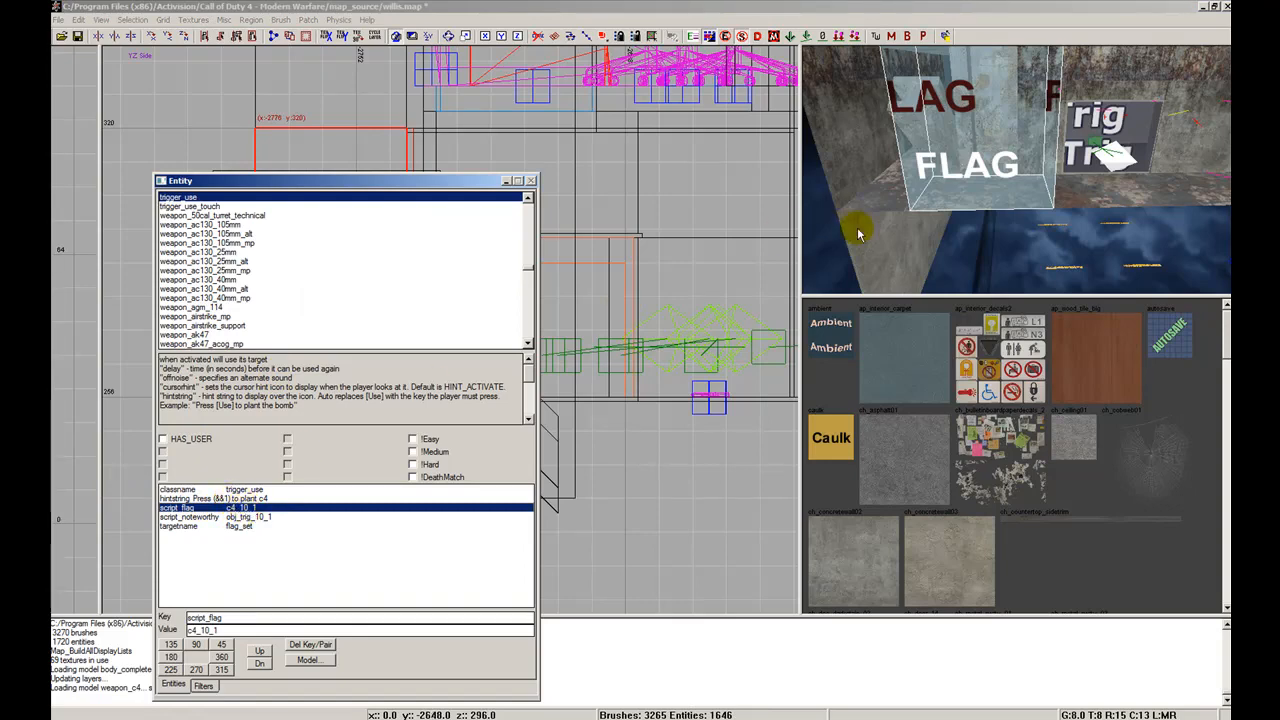
Step: Go through the remaining flag triggers along the ledge and compare their numbered script_flag and script_noteworthy keys
right_drag(1030, 192, 998, 214)
key(Escape)
shift+click(1005, 157)
key(Escape)
shift+click(991, 212)
key(Escape)
shift+click(1002, 222)
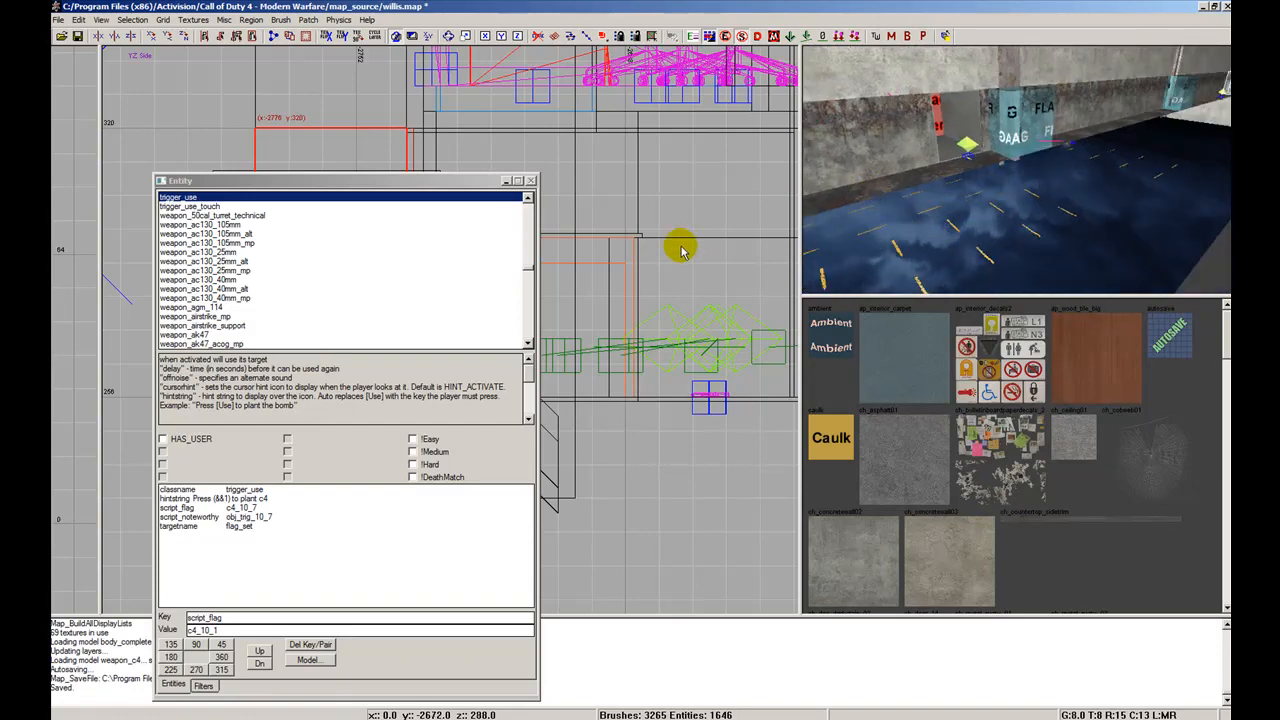
shift+click(1046, 134)
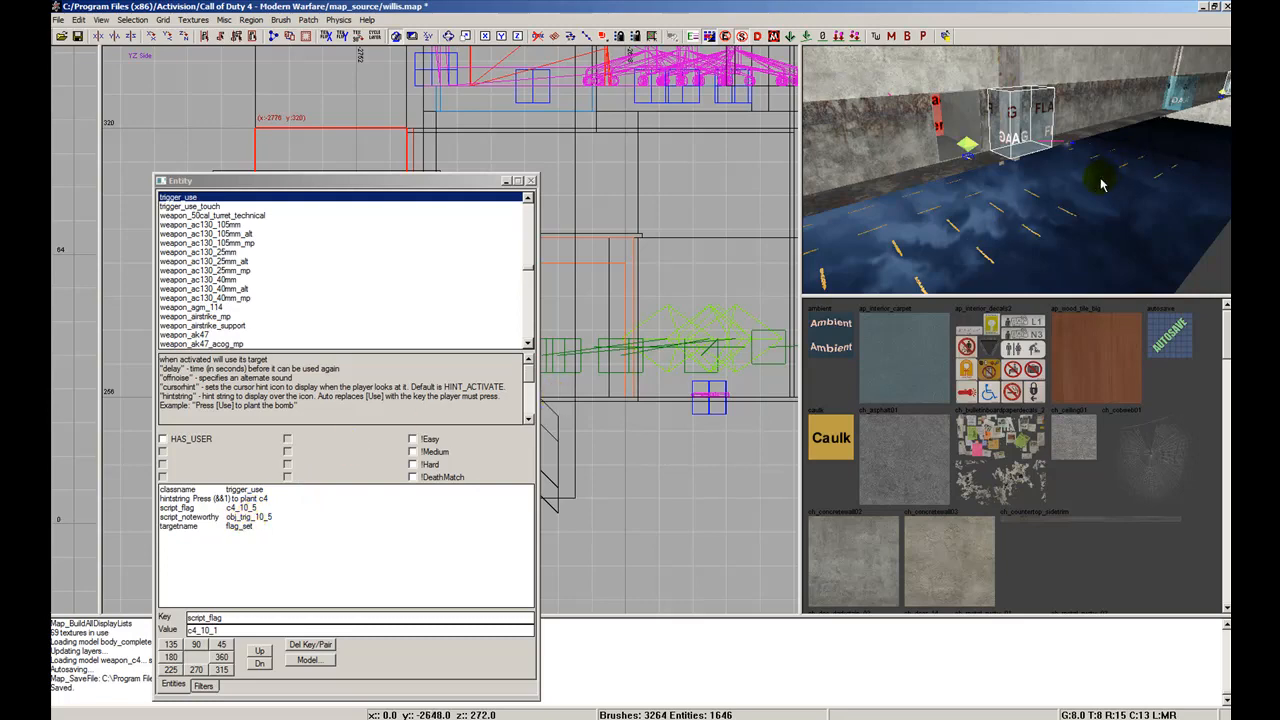
right_drag(1101, 184, 1175, 162)
key(Escape)
mouse_move(1081, 162)
right_down()
mouse_move(1135, 115)
mouse_move(1105, 110)
mouse_move(1100, 165)
right_up()
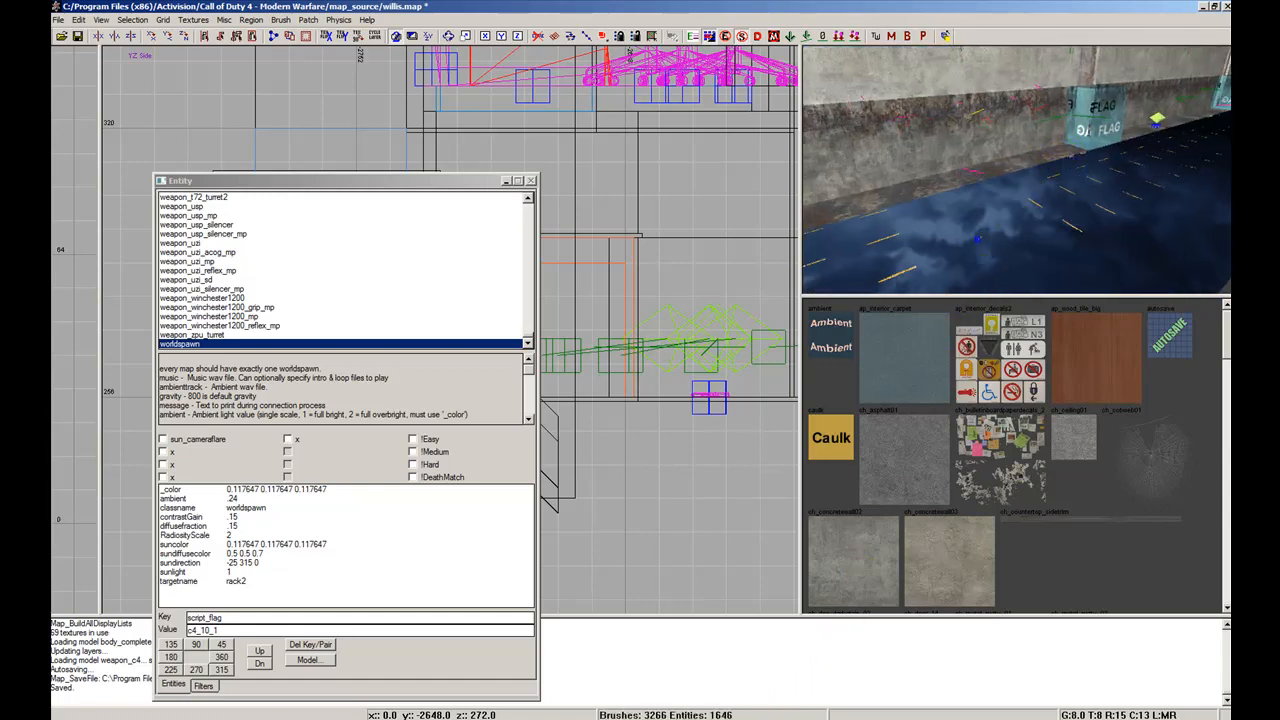
Step: Switch to willis.gsc in Programmer's Notepad and examine the getent lines for obj_trig_10_1 to obj_trig_10_7 in multiple_bombs()
click(745, 719)
click(857, 337)
scroll(860, 335, up, 5)
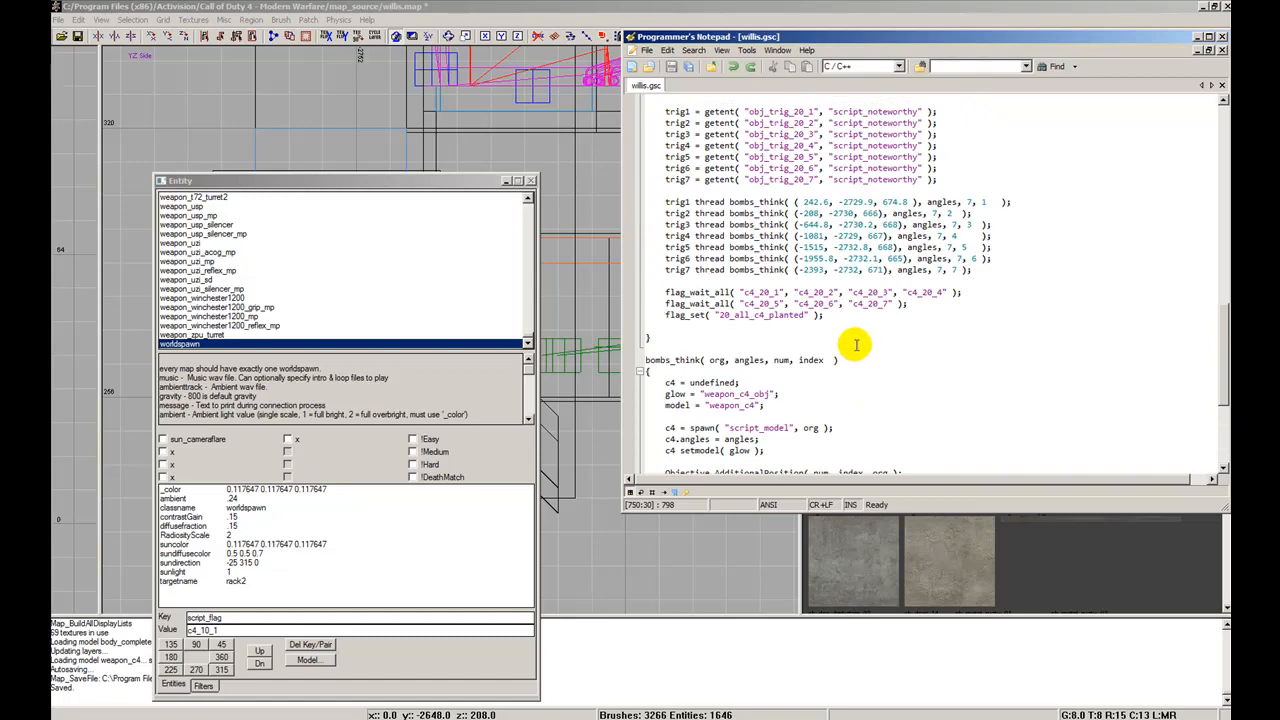
scroll(856, 345, up, 20)
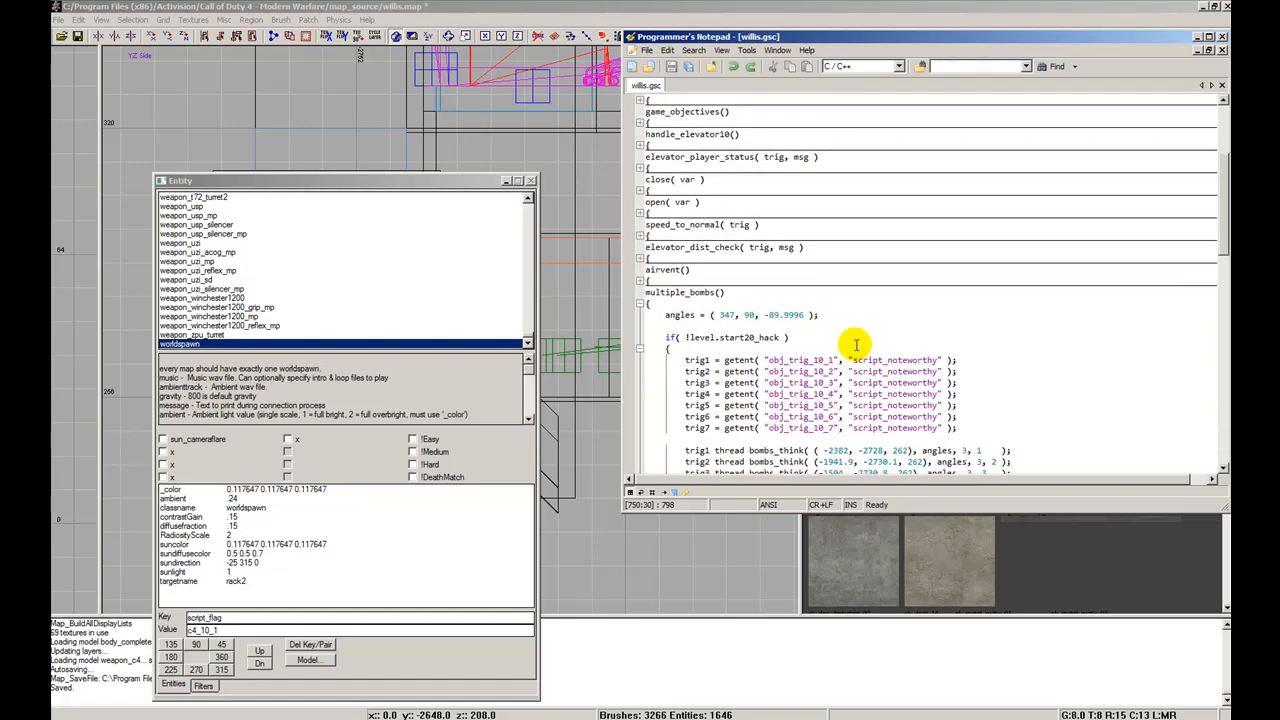
scroll(860, 338, down, 4)
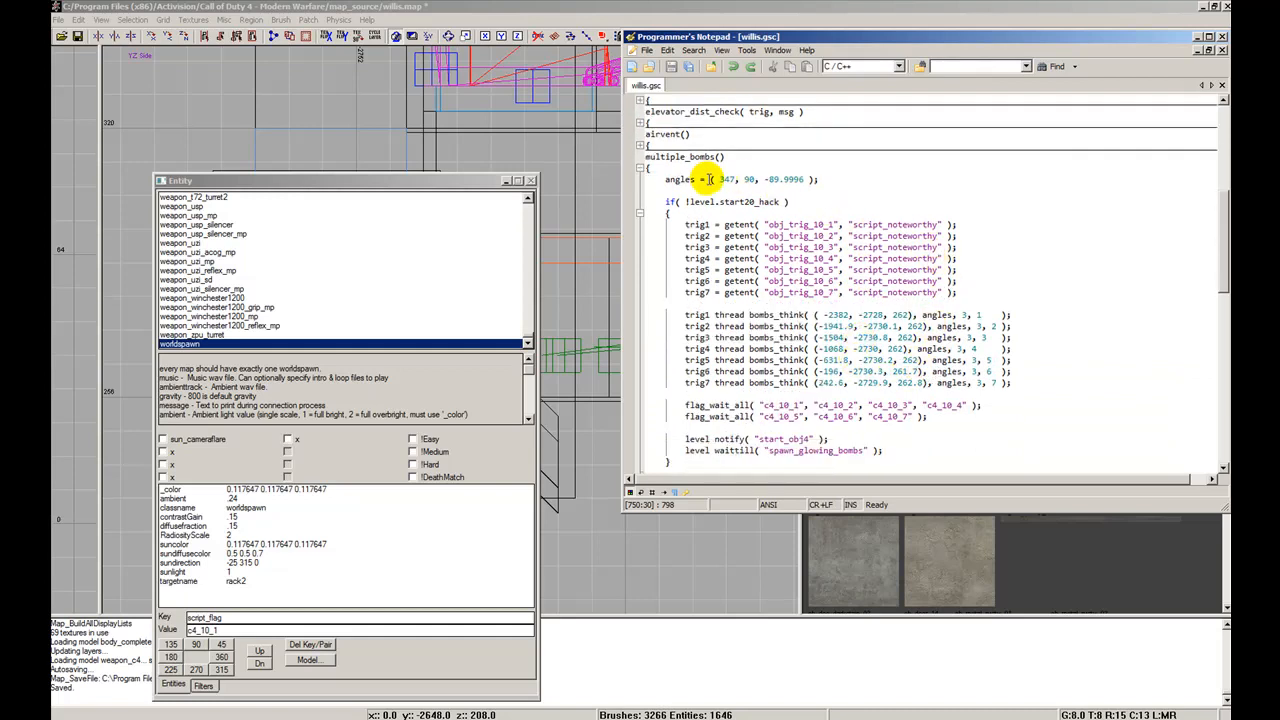
scroll(708, 179, down, 2)
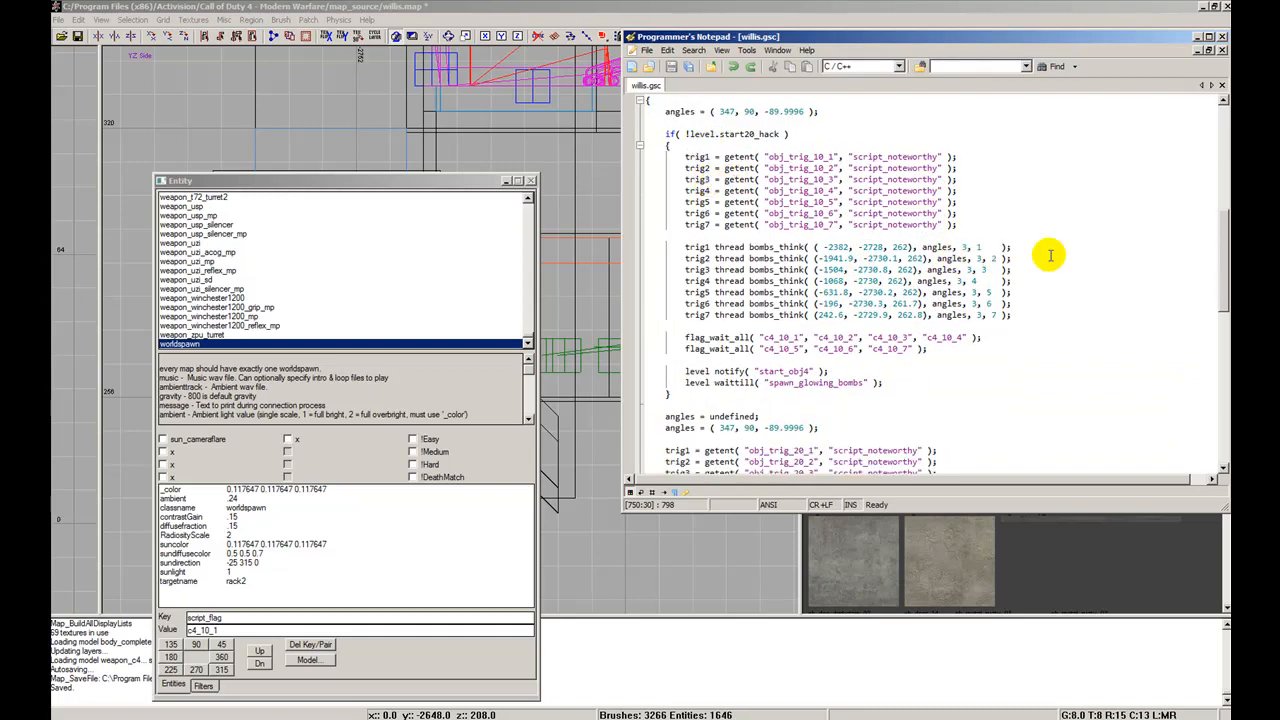
drag(960, 224, 633, 156)
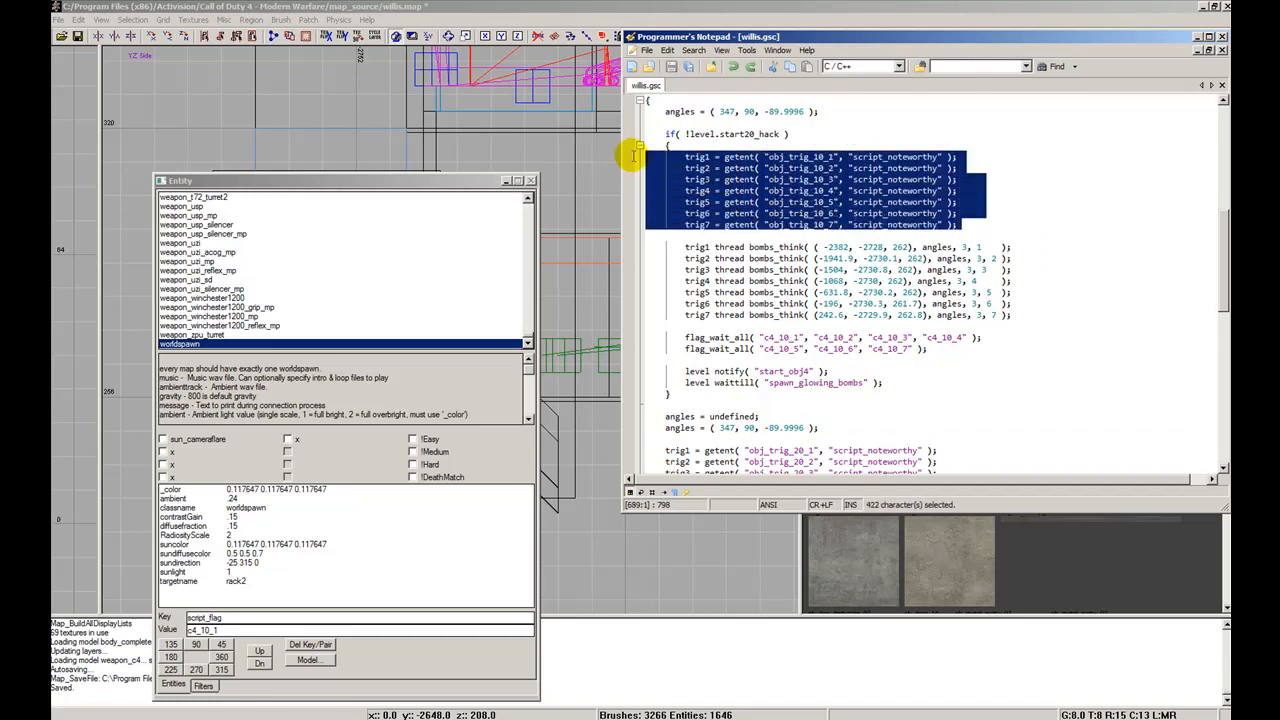
click(733, 167)
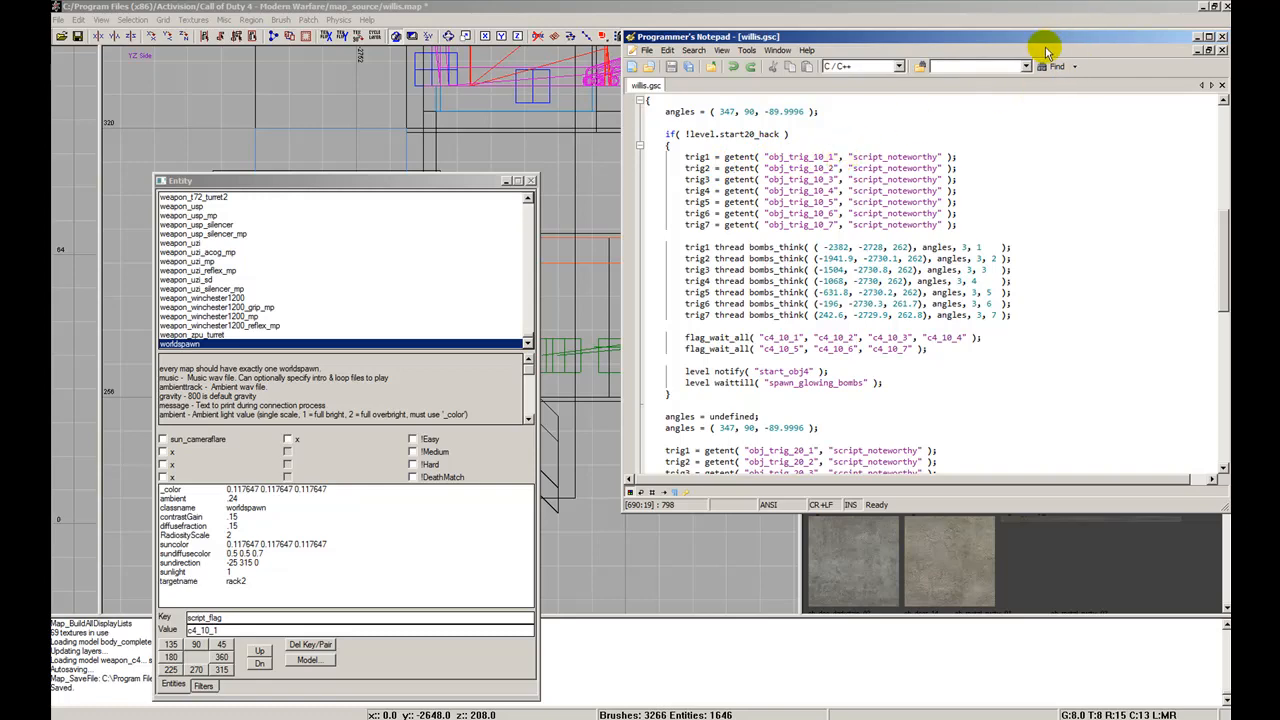
Step: Move the script window lower to uncover the 3D view and select the first flag trigger in the map editor
drag(1055, 32, 1035, 207)
mouse_move(1038, 163)
right_down()
mouse_move(1075, 122)
mouse_move(1050, 105)
mouse_move(1004, 120)
right_up()
shift+click(885, 147)
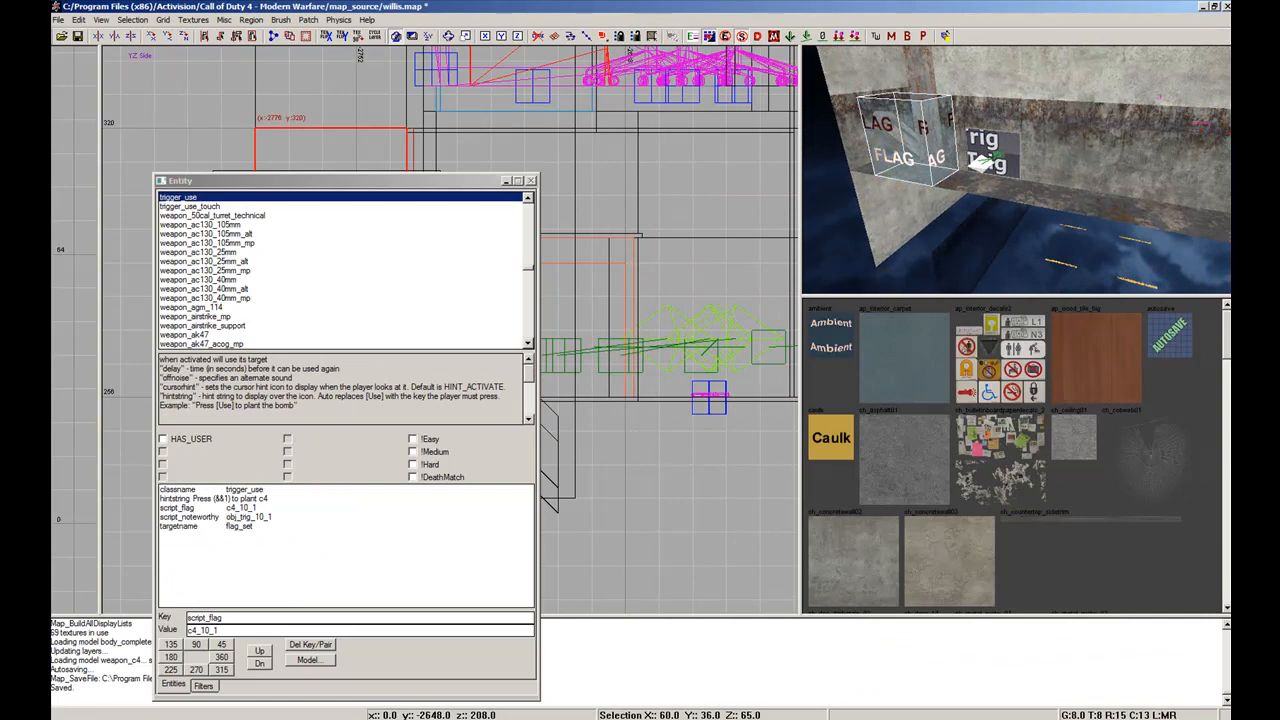
Step: Return to willis.gsc and compare the obj_trig_10 getent lines with the selected trigger's script_noteworthy key
key(alt+Tab)
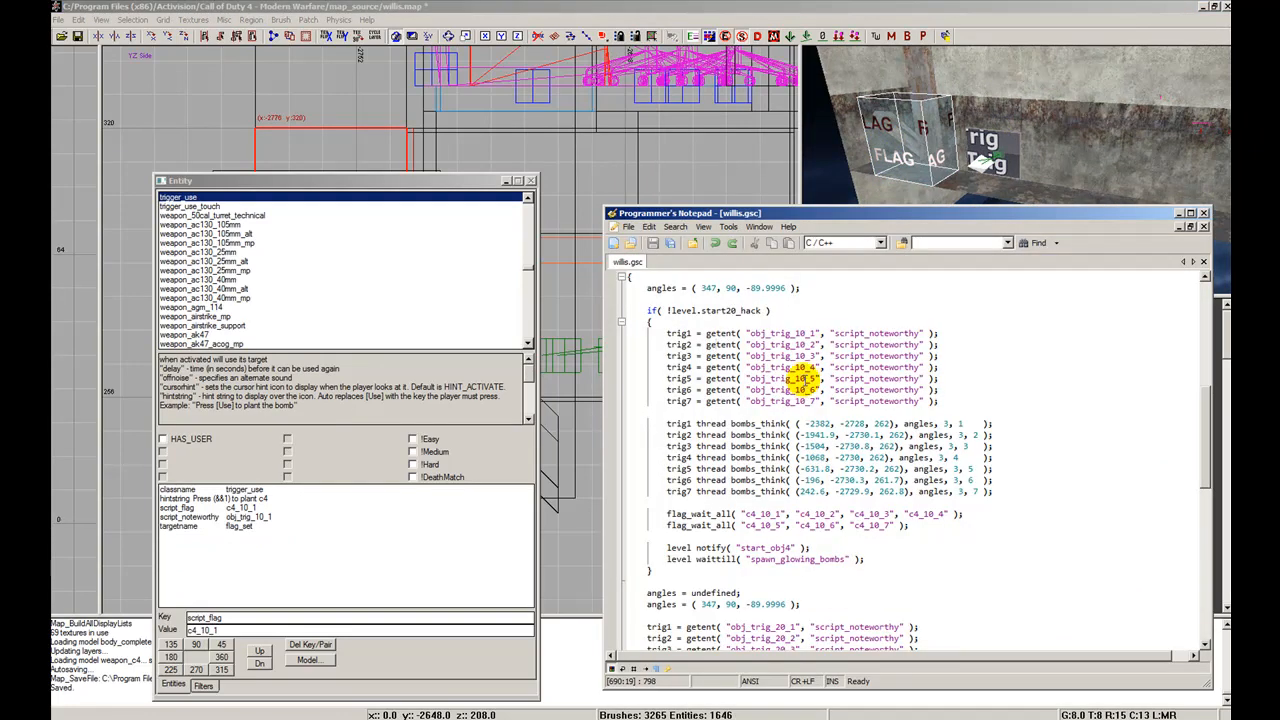
drag(813, 403, 915, 375)
scroll(790, 393, down, 1)
click(865, 322)
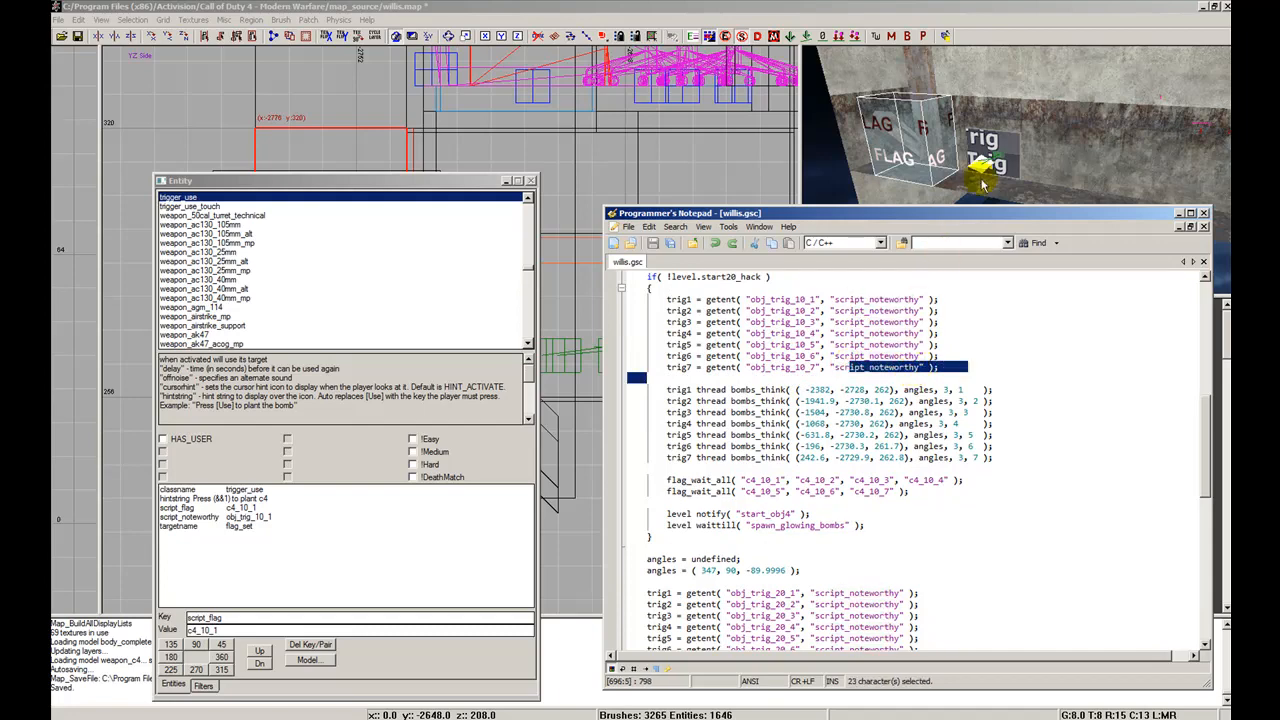
Step: Back in the map editor, check the script_noteworthy keys of the first flag trigger and the following ones along the ledge
right_drag(983, 131, 972, 128)
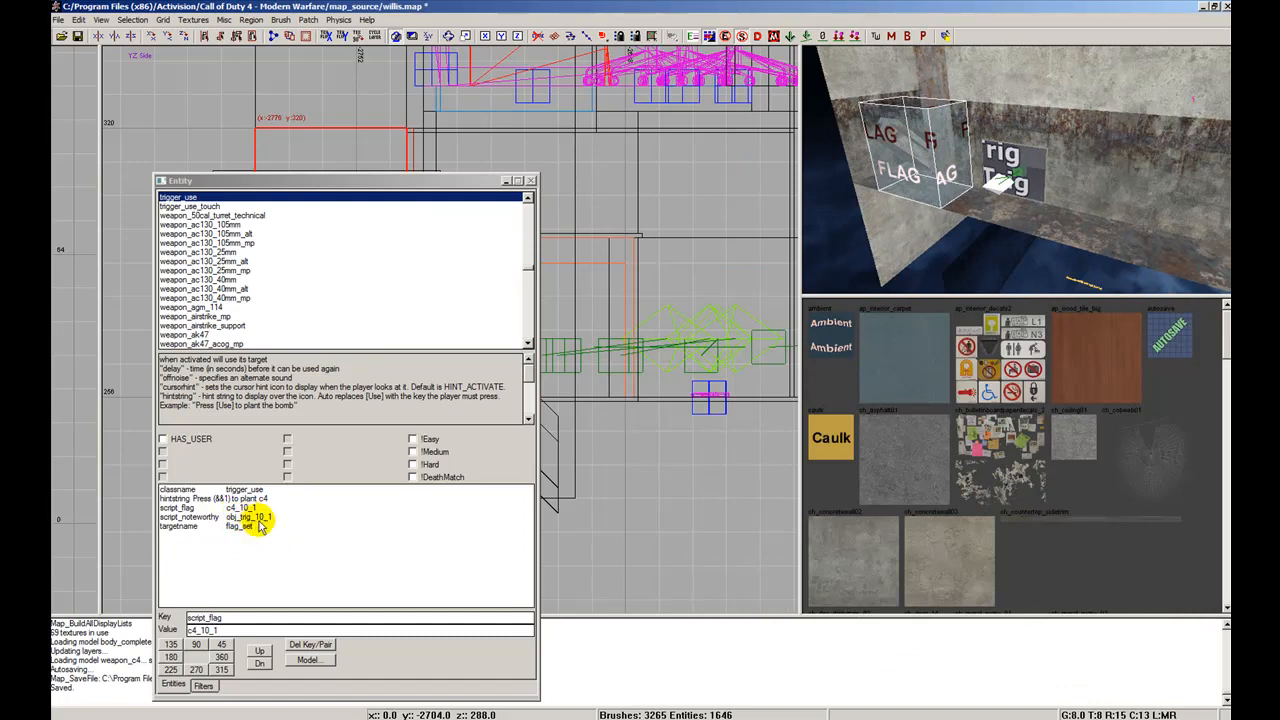
right_drag(985, 215, 992, 224)
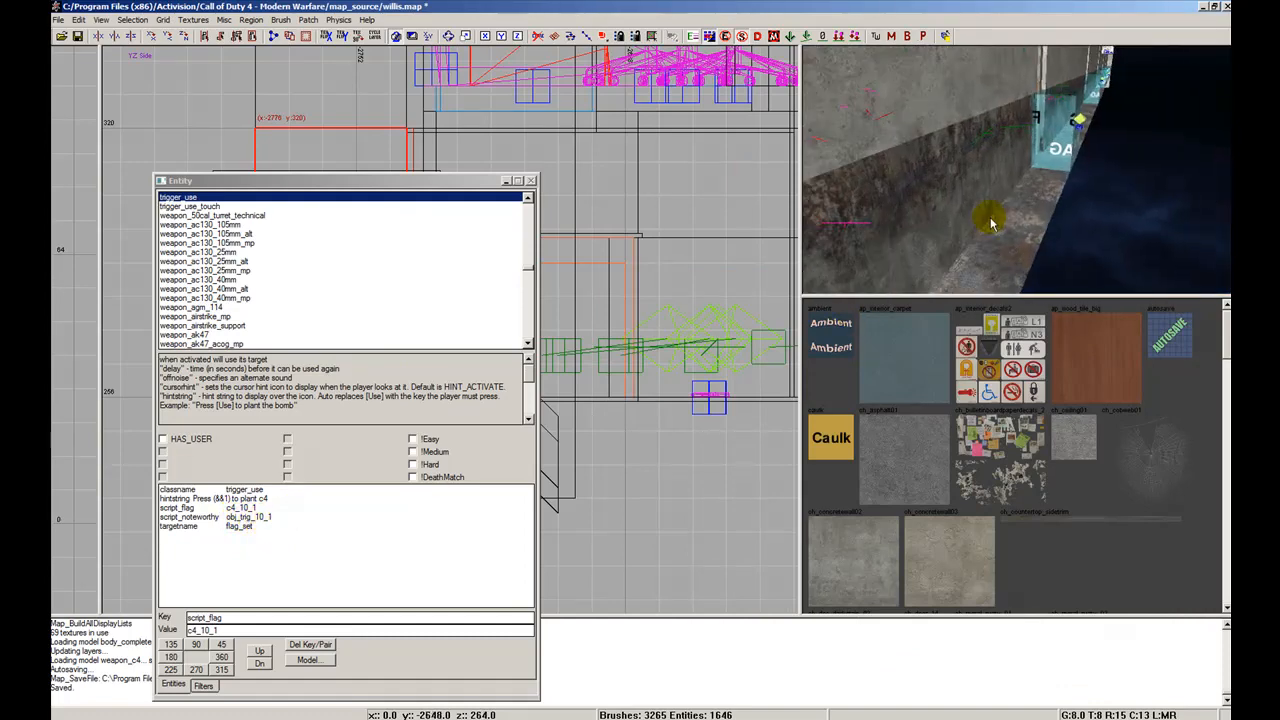
shift+click(1065, 120)
mouse_move(1065, 120)
right_down()
mouse_move(1010, 155)
mouse_move(1012, 122)
right_up()
key(Escape)
shift+click(1008, 152)
key(Escape)
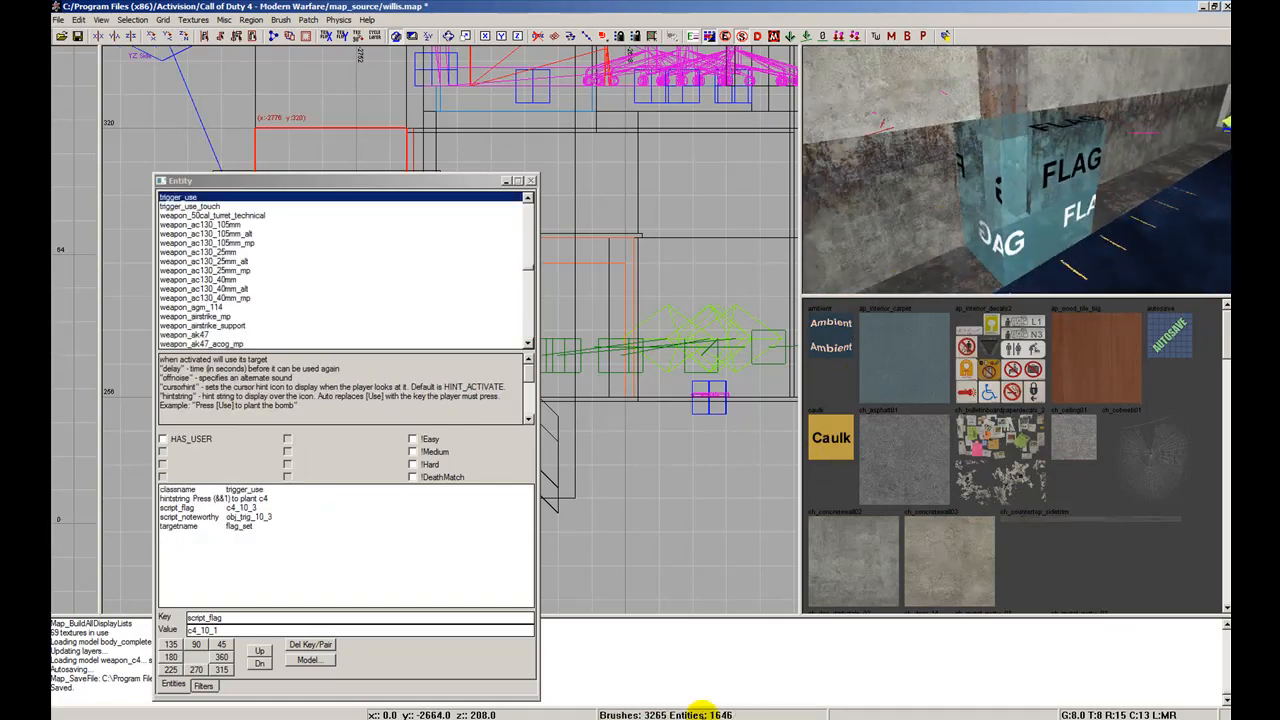
Step: Switch to willis.gsc and examine the origin coordinates passed in the trig1 bombs_think call of multiple_bombs()
key(alt+Tab)
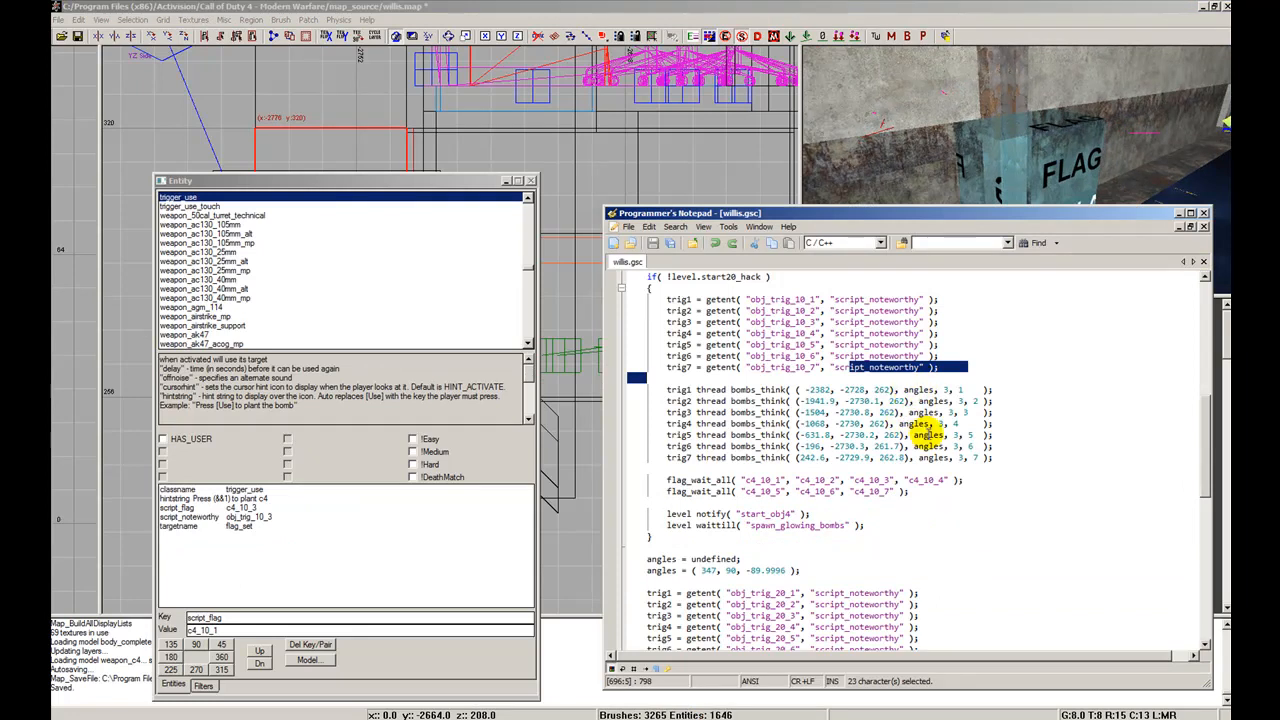
click(798, 388)
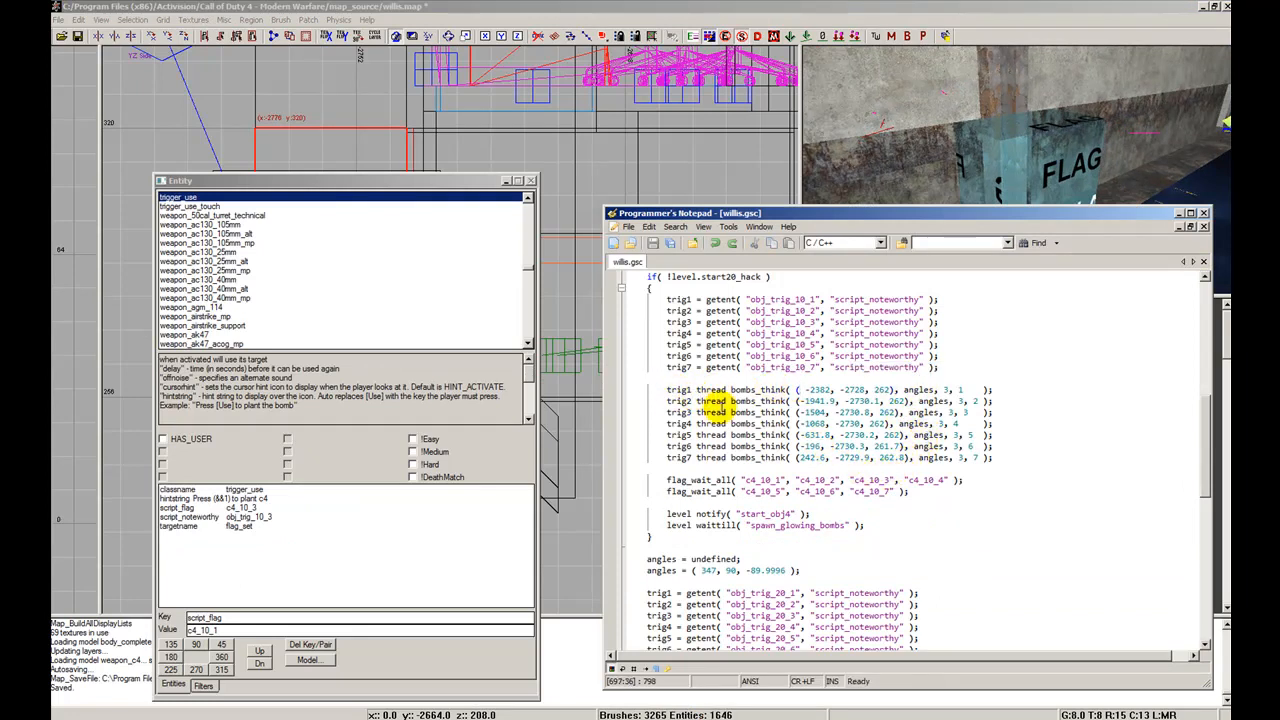
click(745, 412)
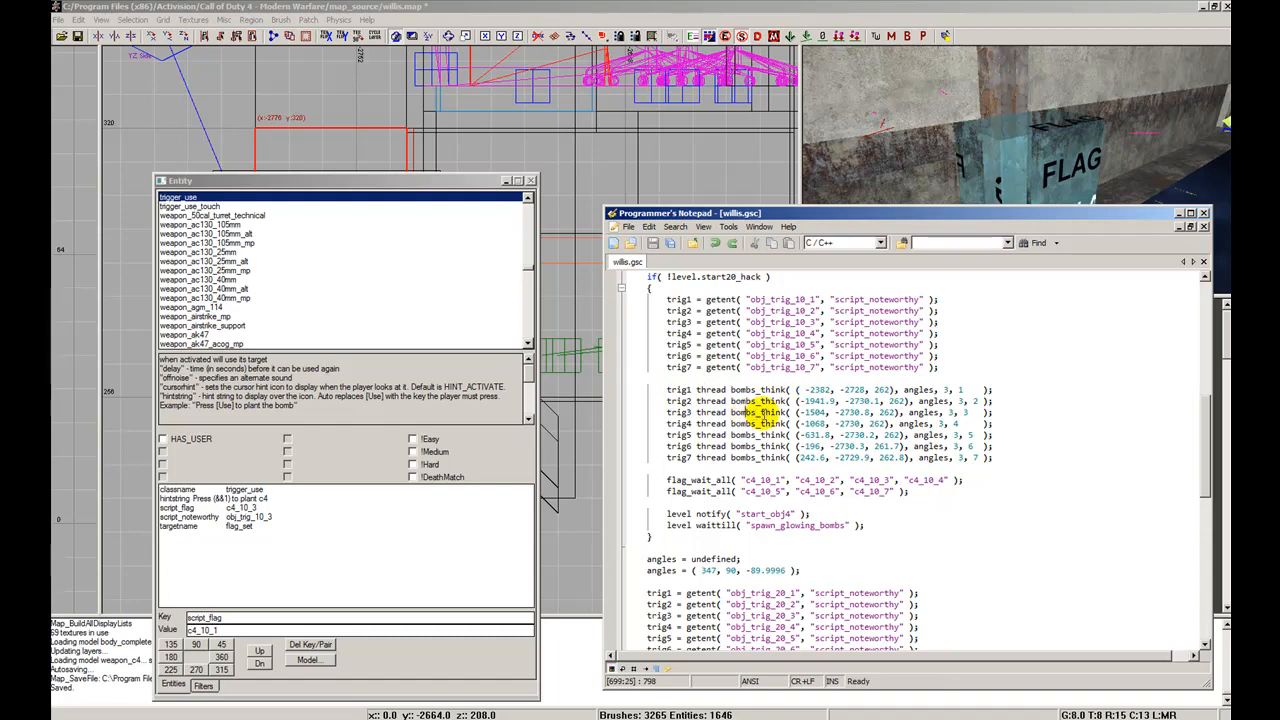
scroll(770, 412, up, 2)
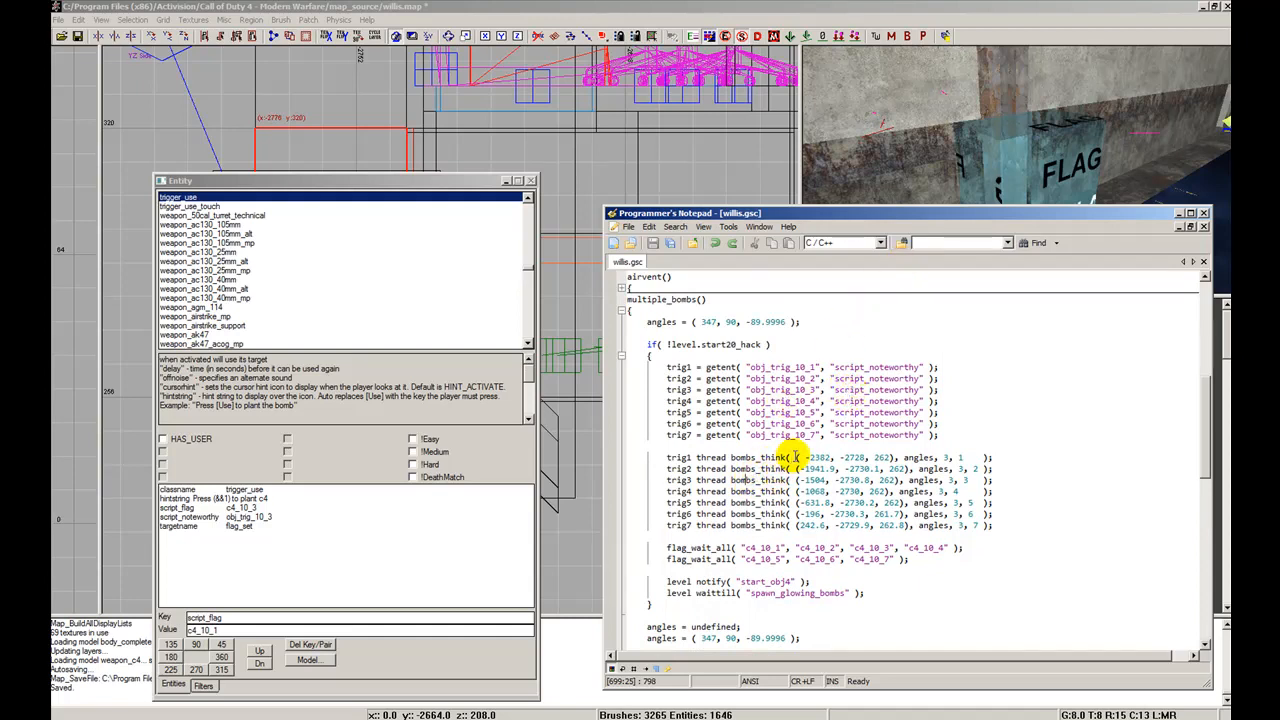
drag(796, 457, 882, 455)
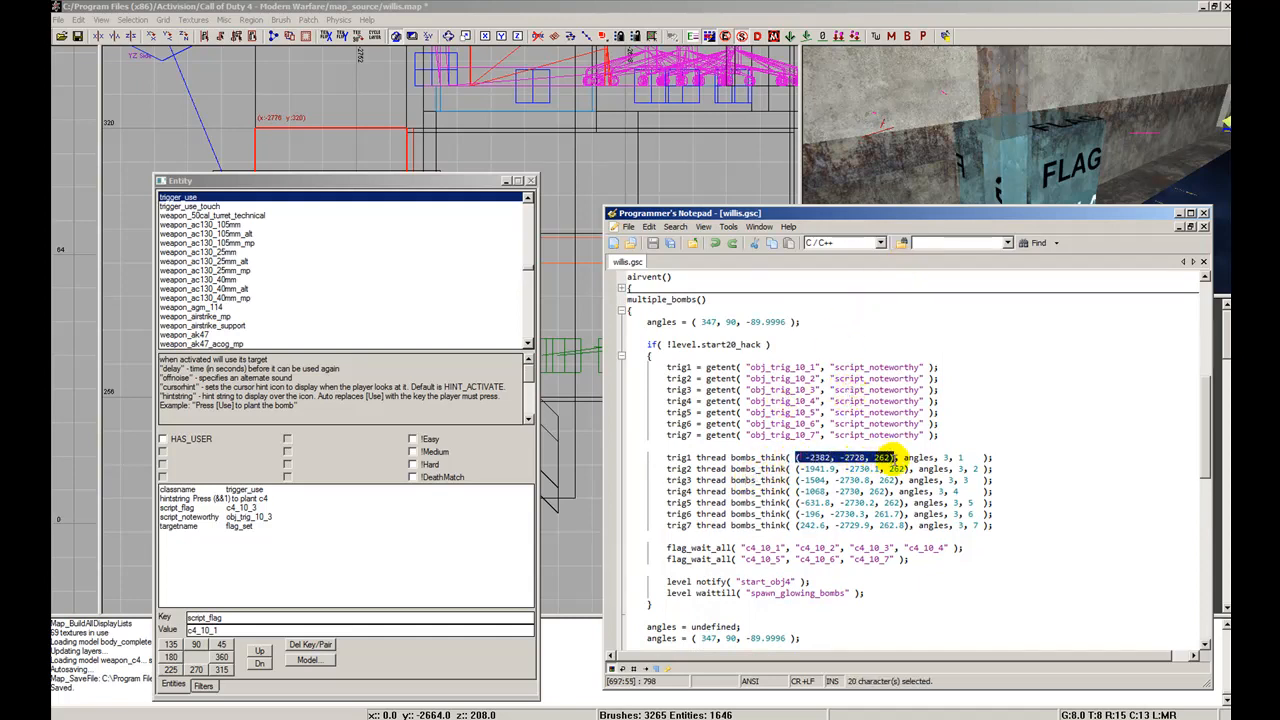
click(876, 458)
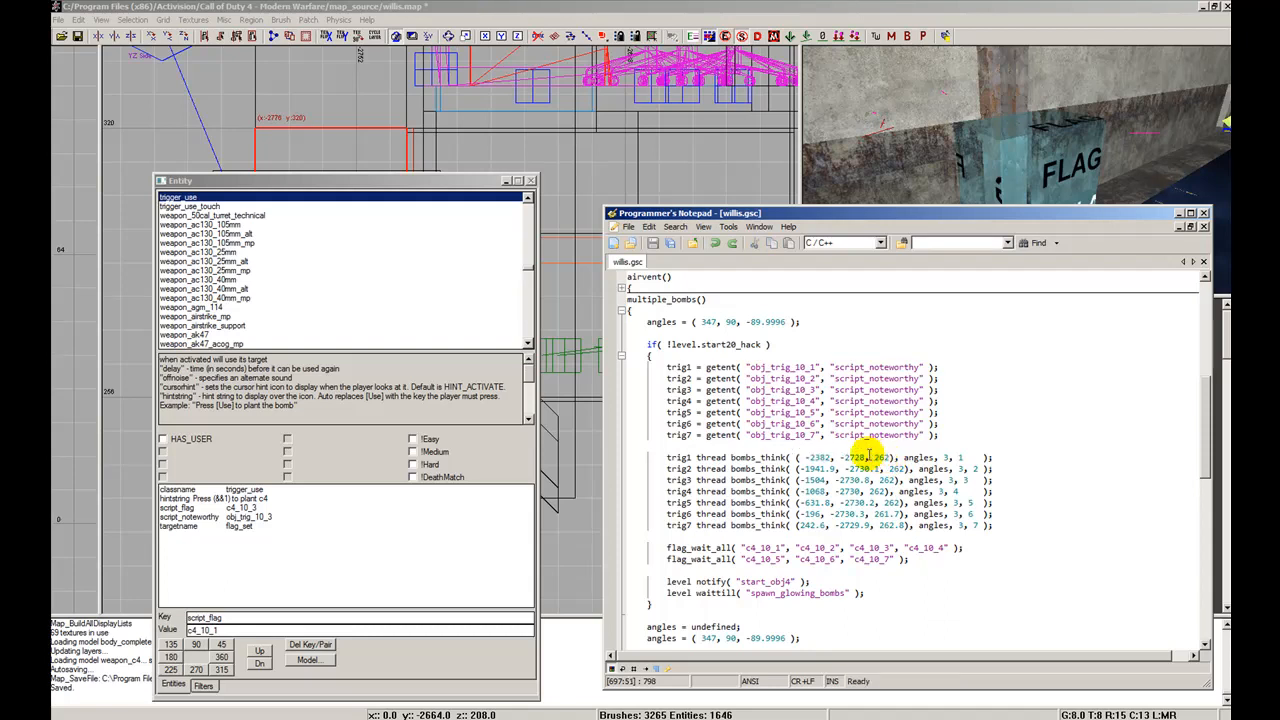
click(845, 446)
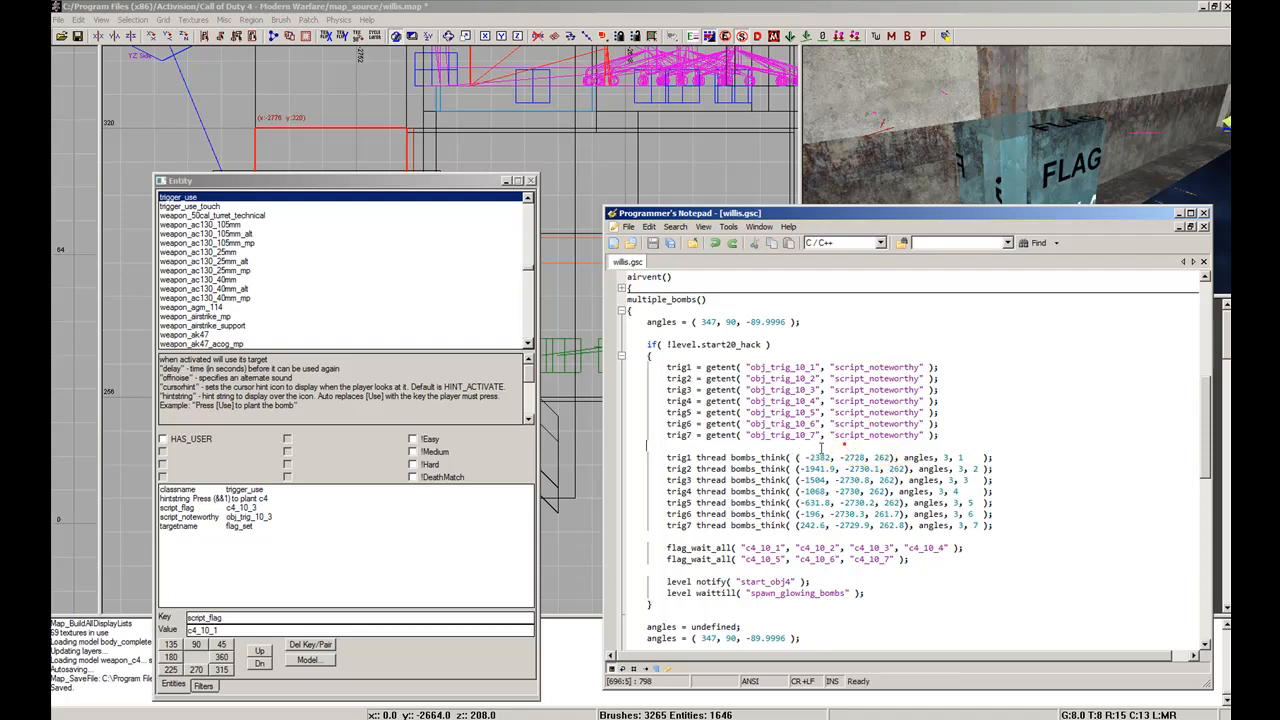
Step: Examine how trig1 threads the bombs_think function, matching the variable with its getent line
drag(688, 457, 656, 458)
click(667, 458)
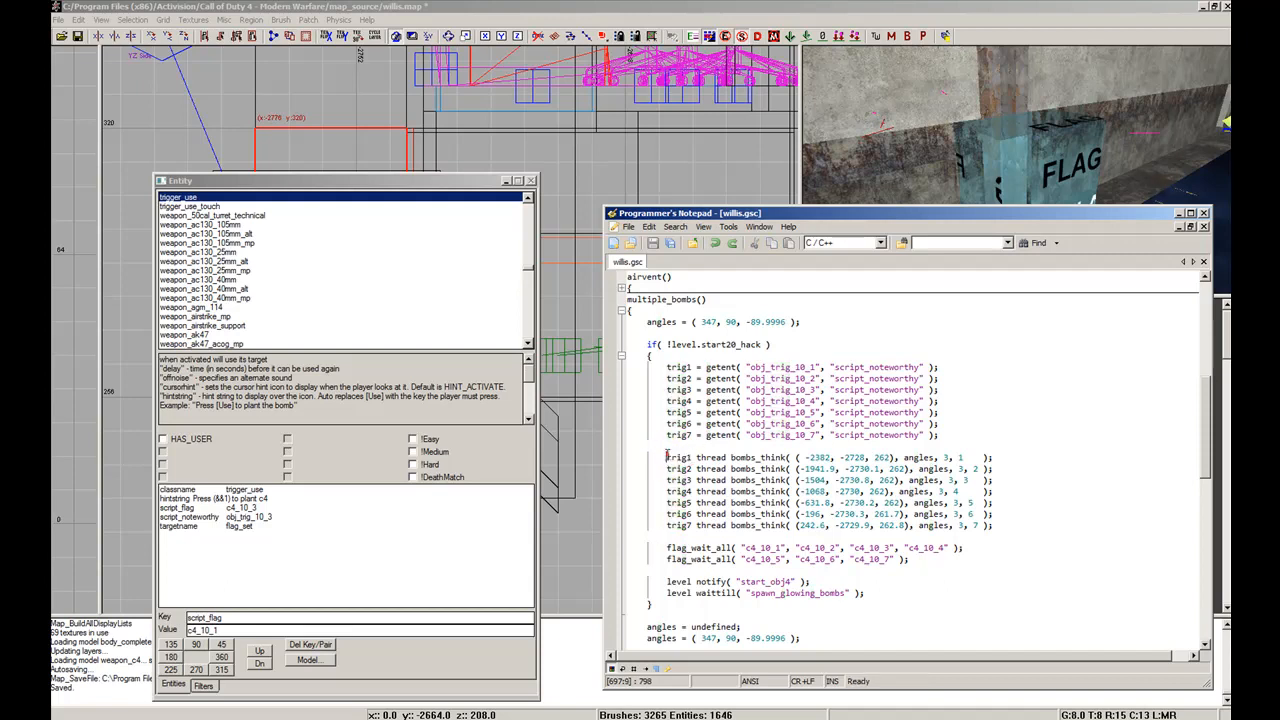
double_click(667, 458)
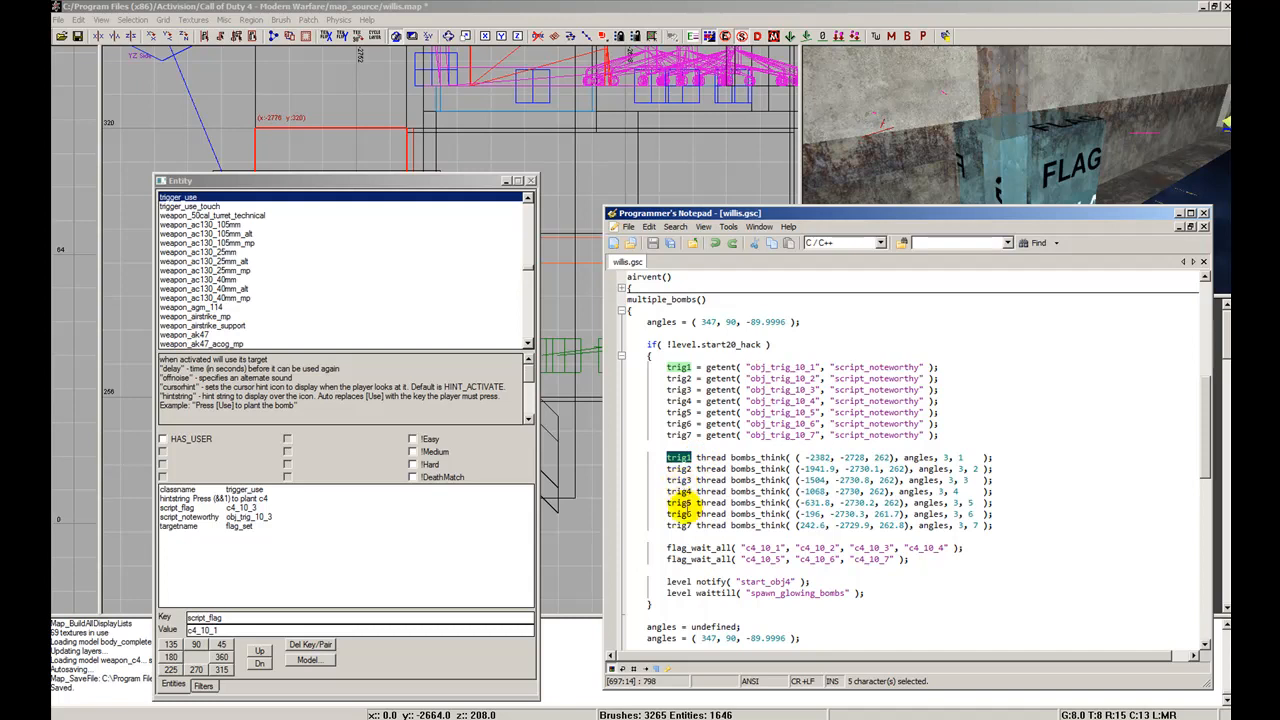
double_click(735, 457)
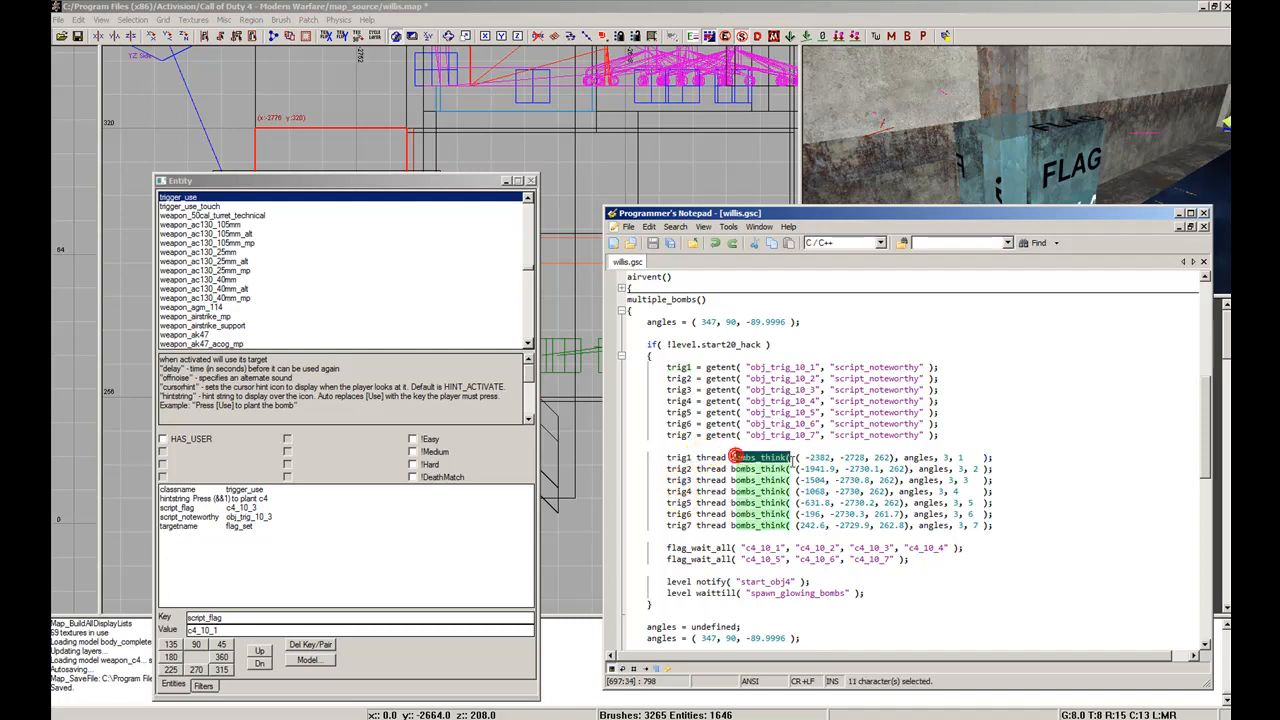
scroll(778, 468, down, 3)
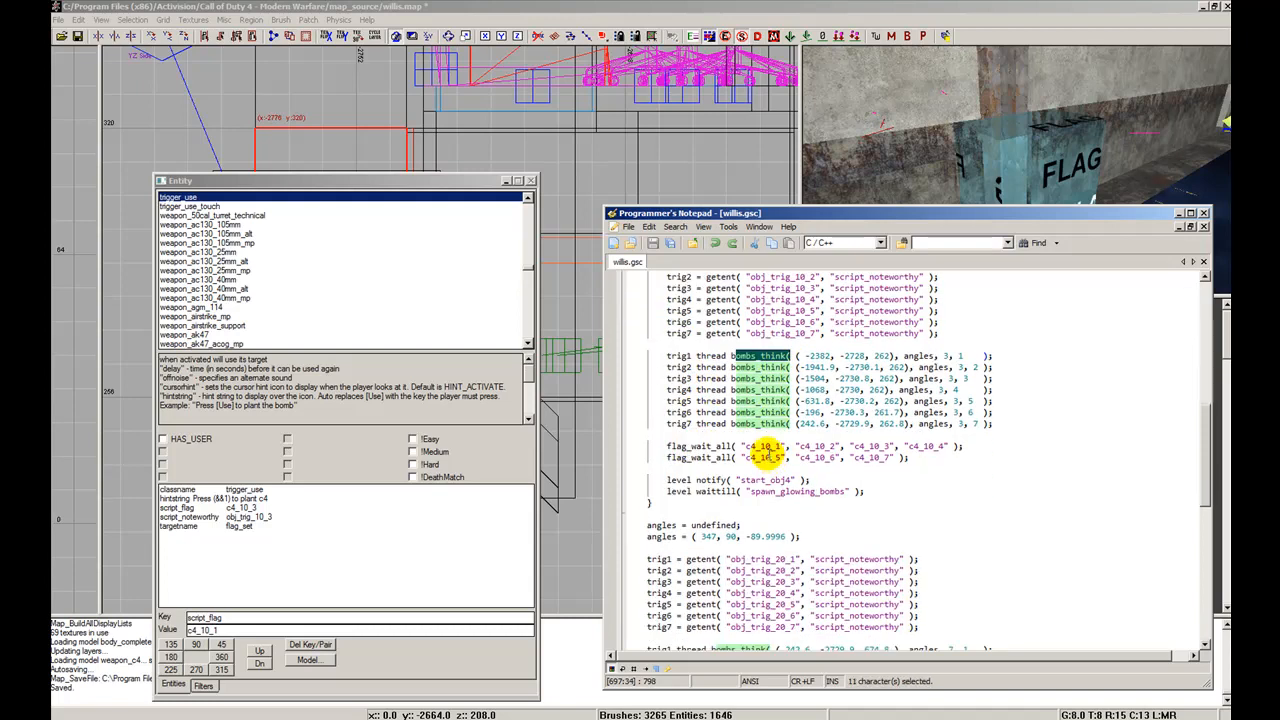
Step: Trace the origin and angles arguments of the trig1 bombs_think call back to the angles definition starting multiple_bombs()
drag(801, 355, 926, 390)
scroll(893, 362, up, 1)
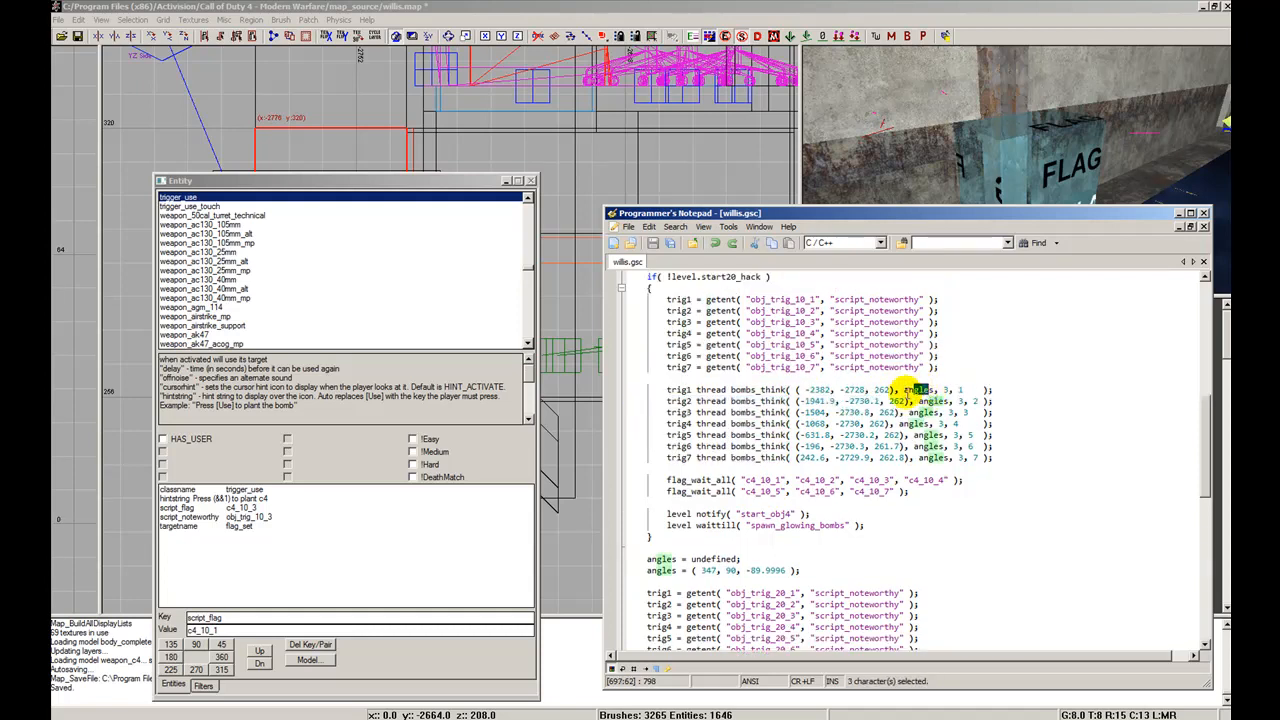
scroll(915, 395, up, 3)
mouse_move(688, 356)
mouse_down()
mouse_move(794, 350)
mouse_move(703, 354)
mouse_up()
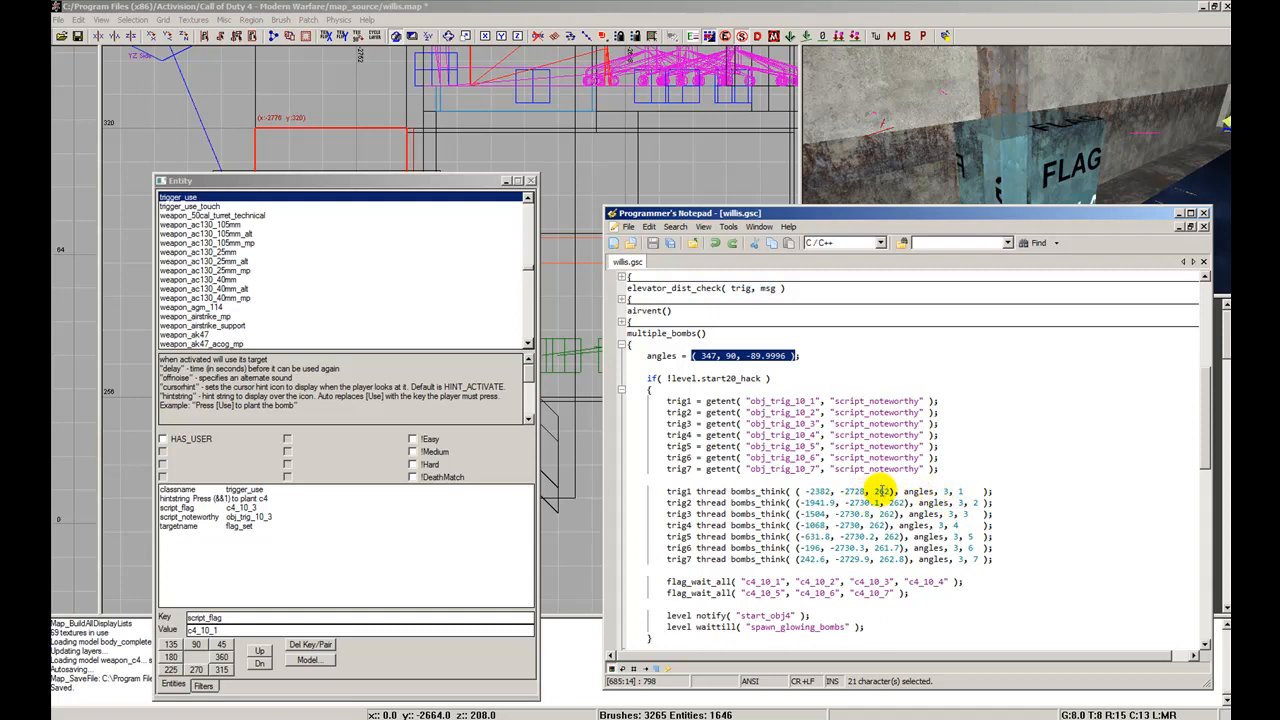
Step: Review the last two arguments of the bombs_think calls, the objective number 3 and each trigger's index
double_click(944, 491)
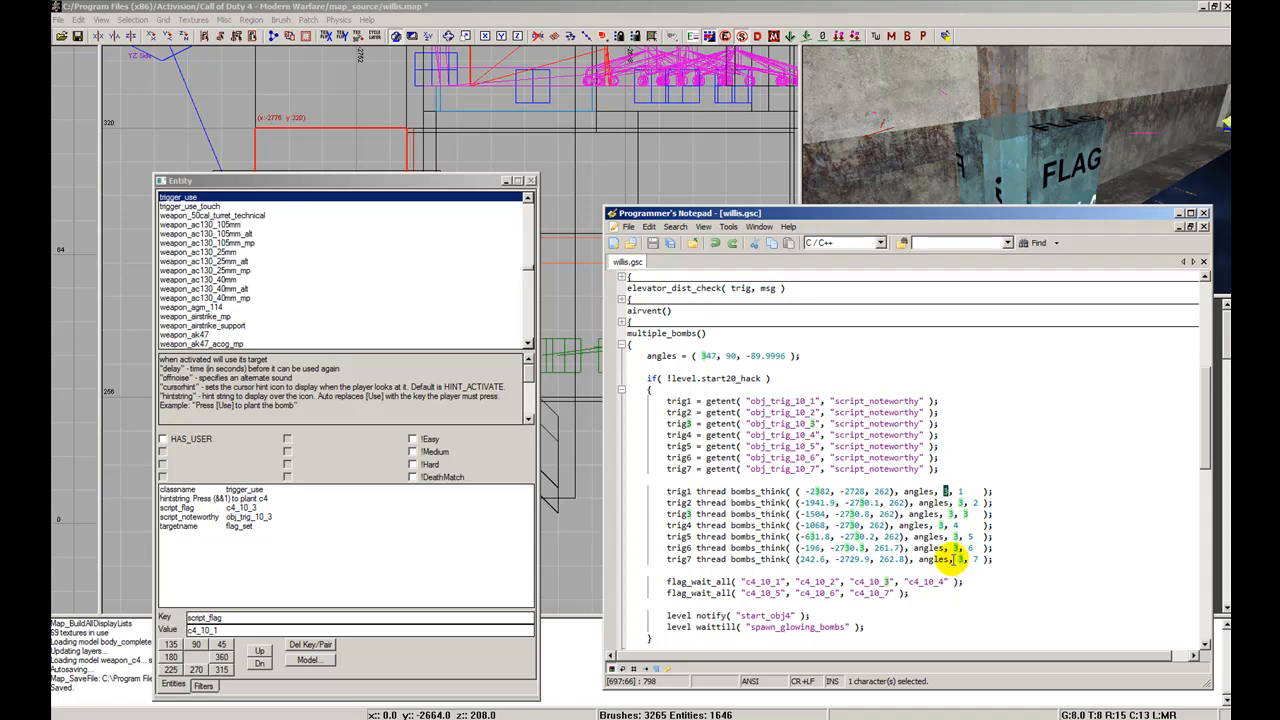
double_click(957, 491)
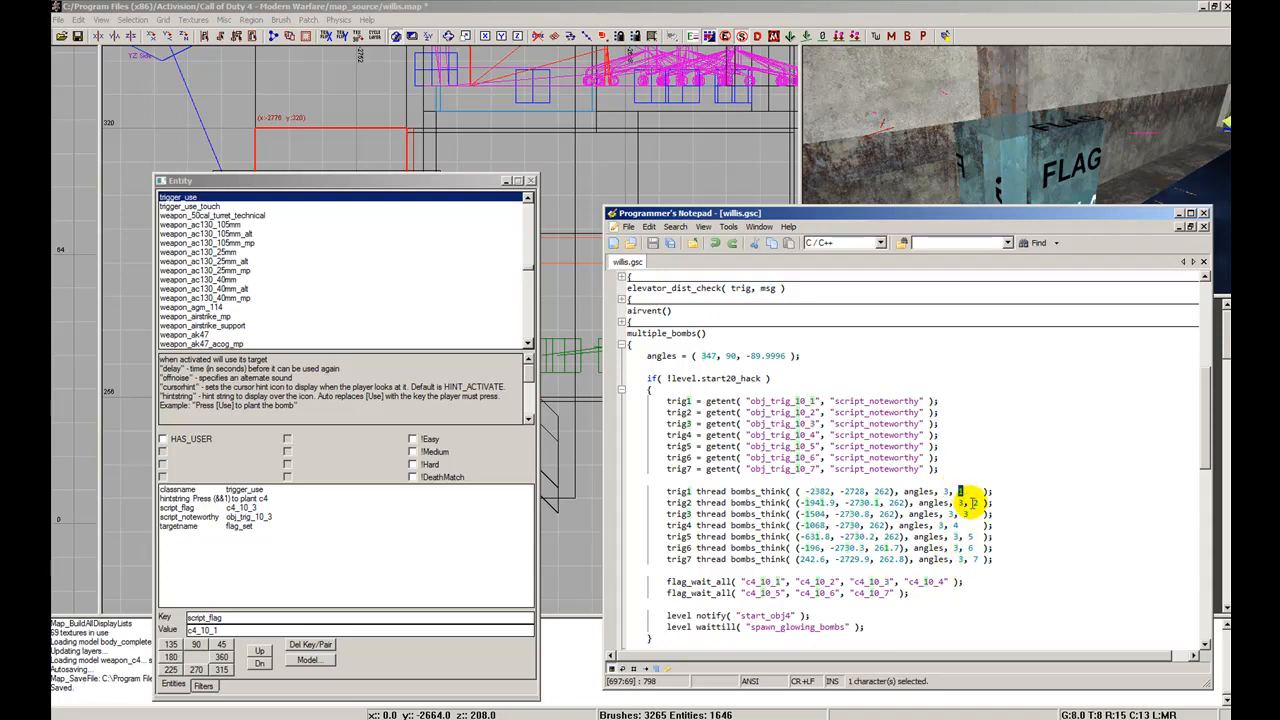
drag(972, 503, 980, 513)
click(962, 515)
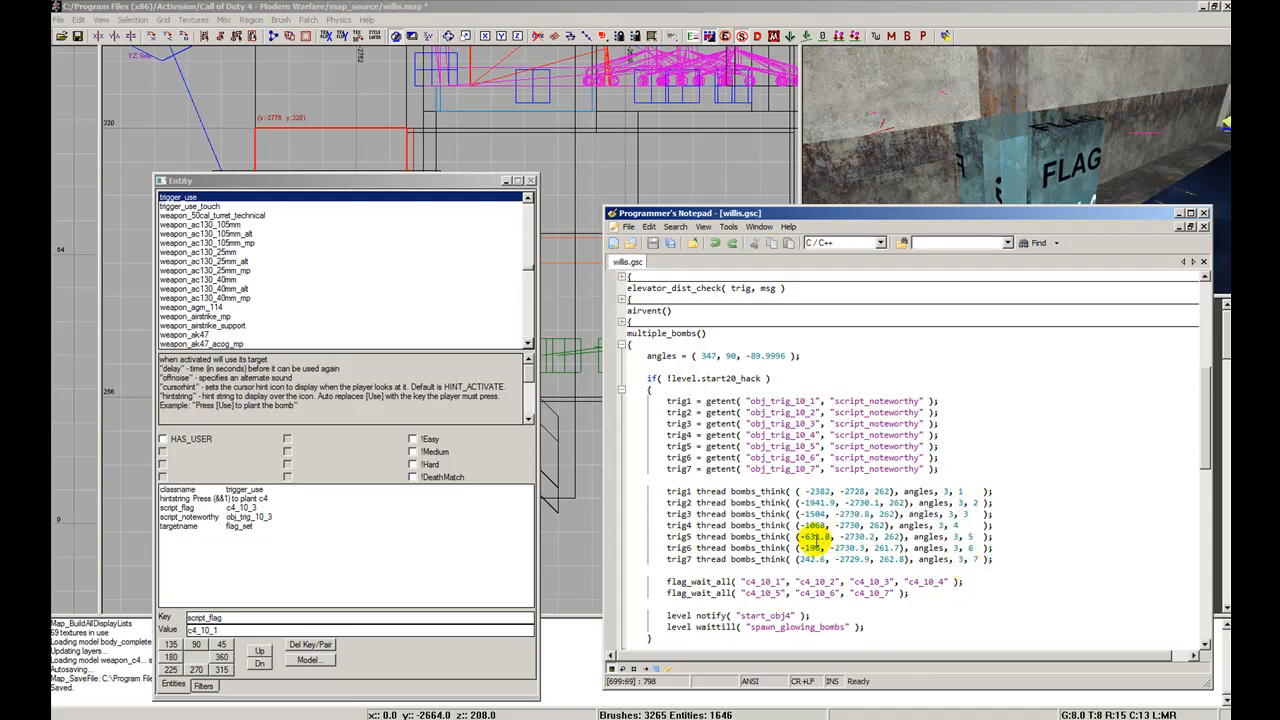
click(721, 514)
Step: Find the bombs_think function definition and compare its org, angles, num and index parameters with the trigger calls above it
scroll(721, 514, down, 3)
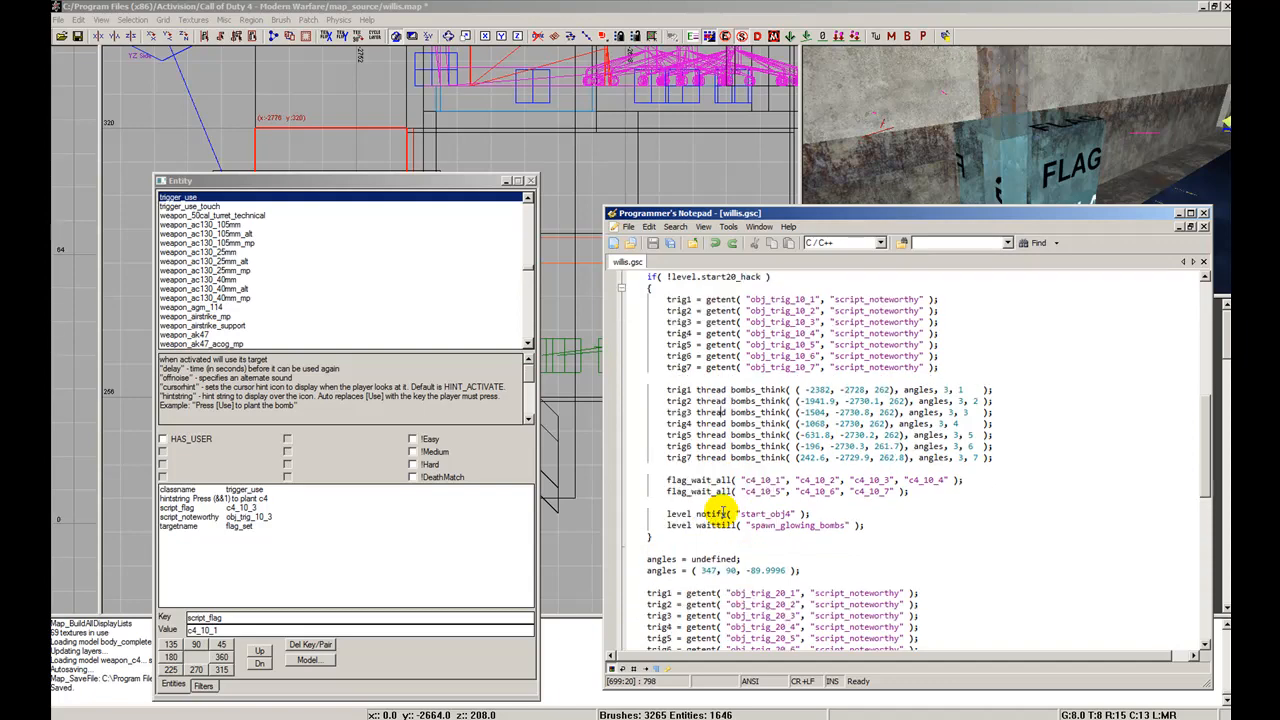
scroll(721, 514, down, 2)
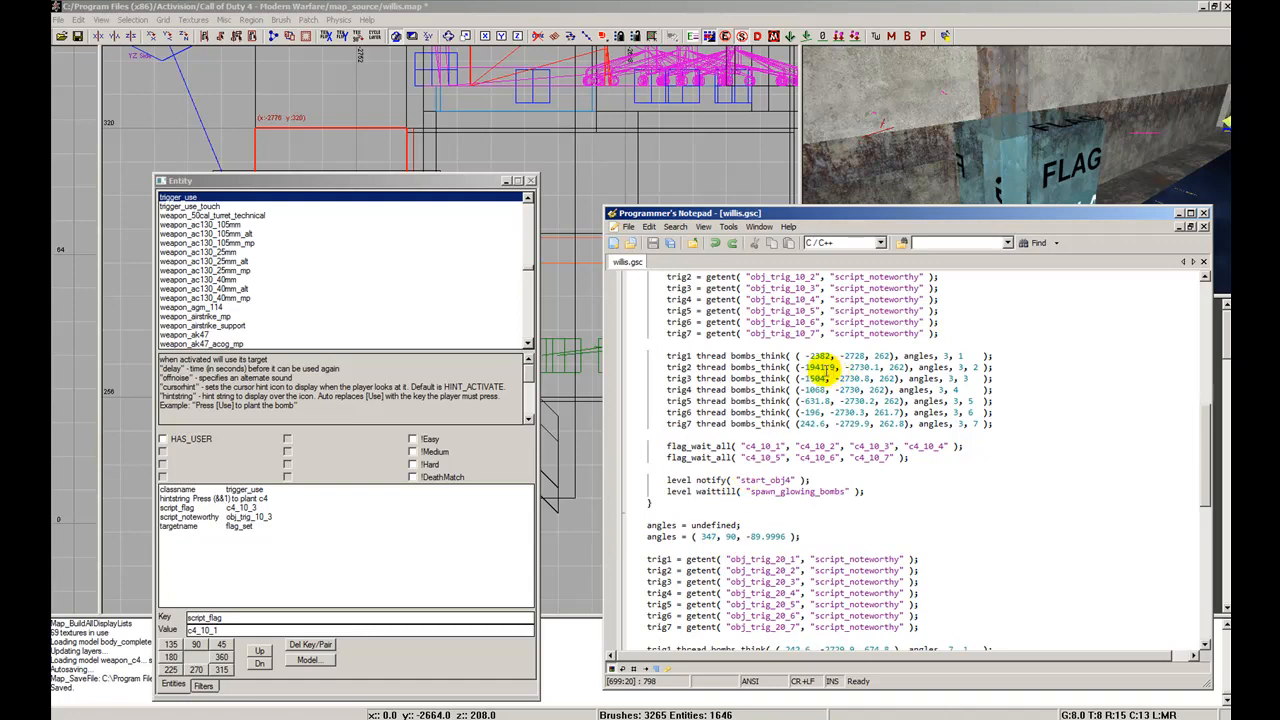
drag(734, 366, 769, 367)
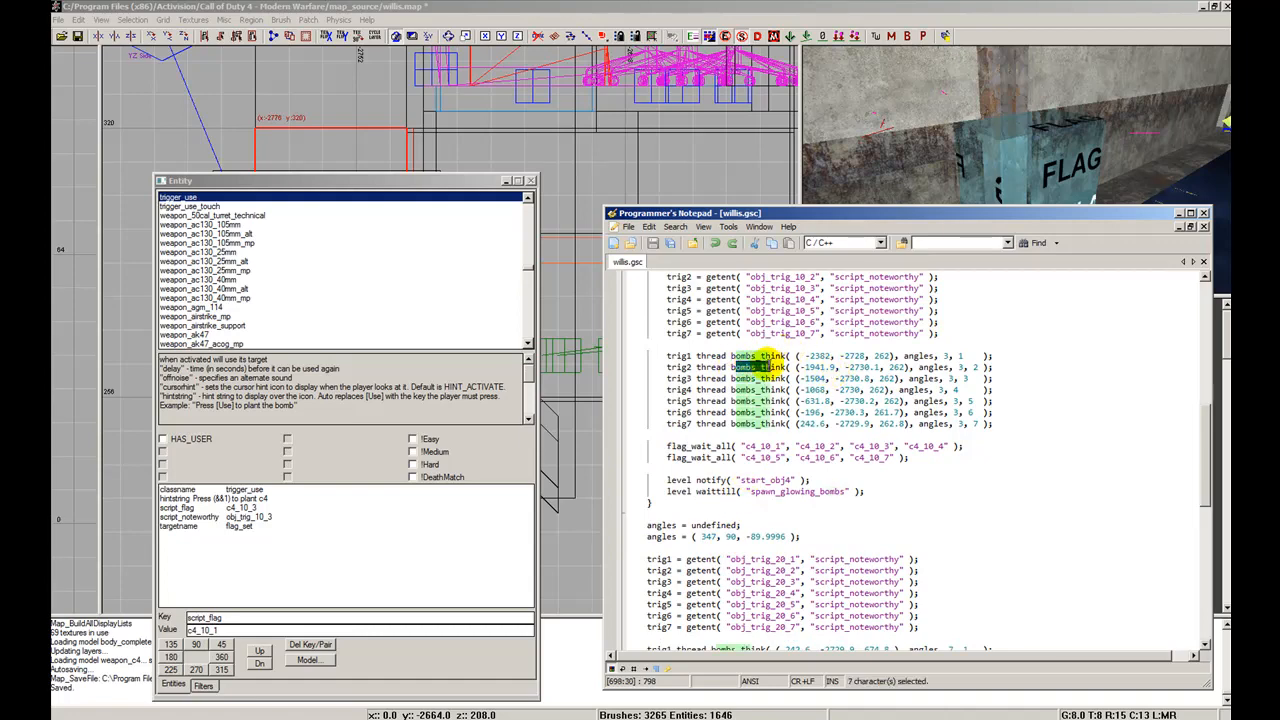
scroll(753, 440, down, 12)
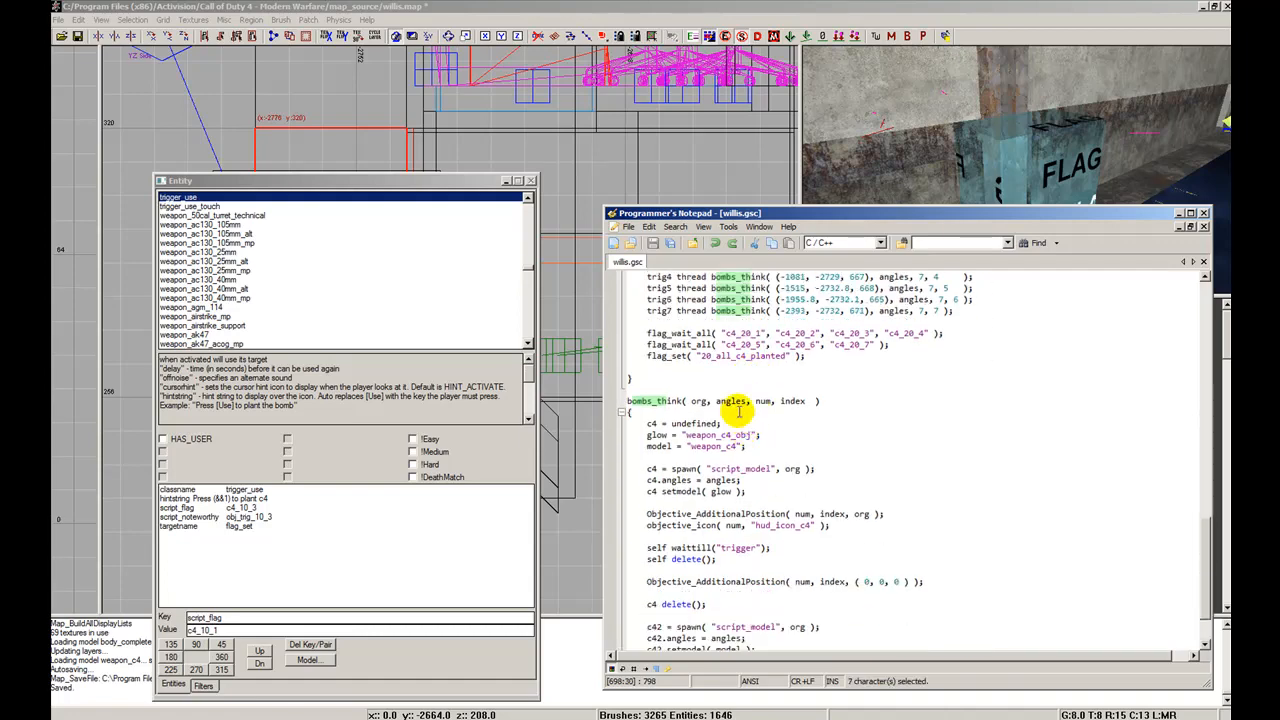
mouse_move(690, 403)
mouse_down()
mouse_move(736, 401)
mouse_move(704, 401)
mouse_up()
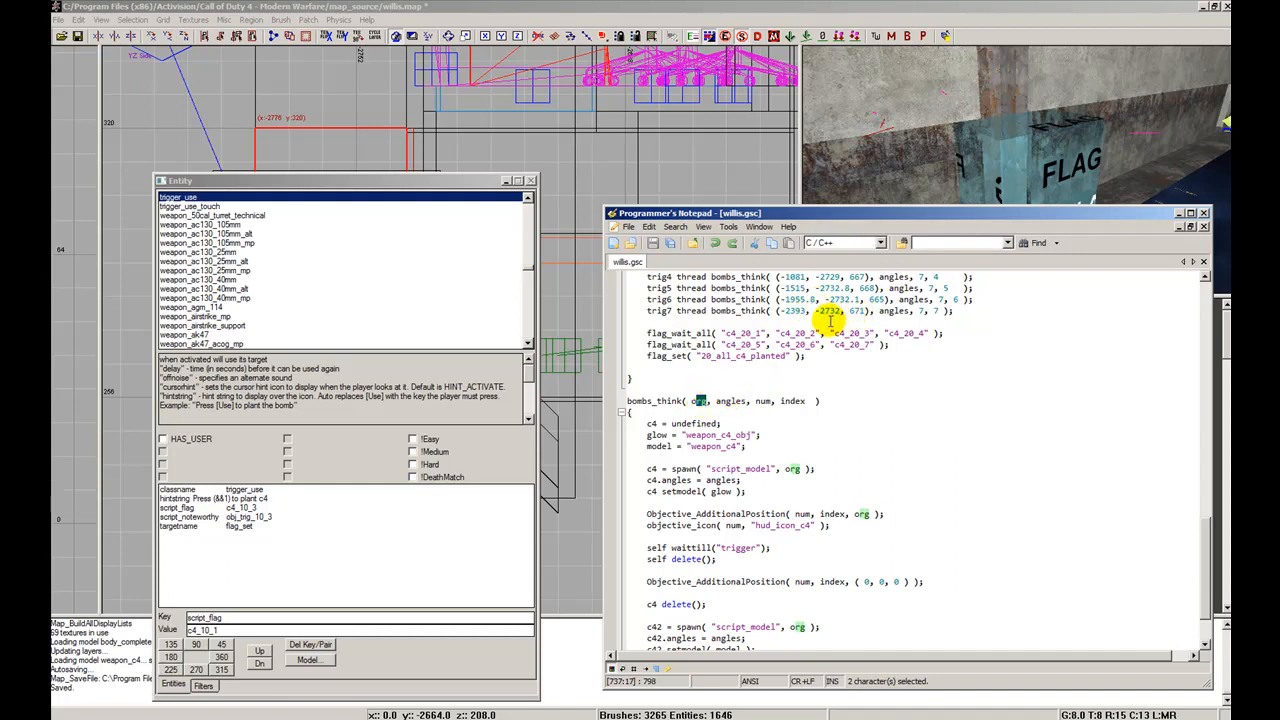
drag(728, 401, 799, 408)
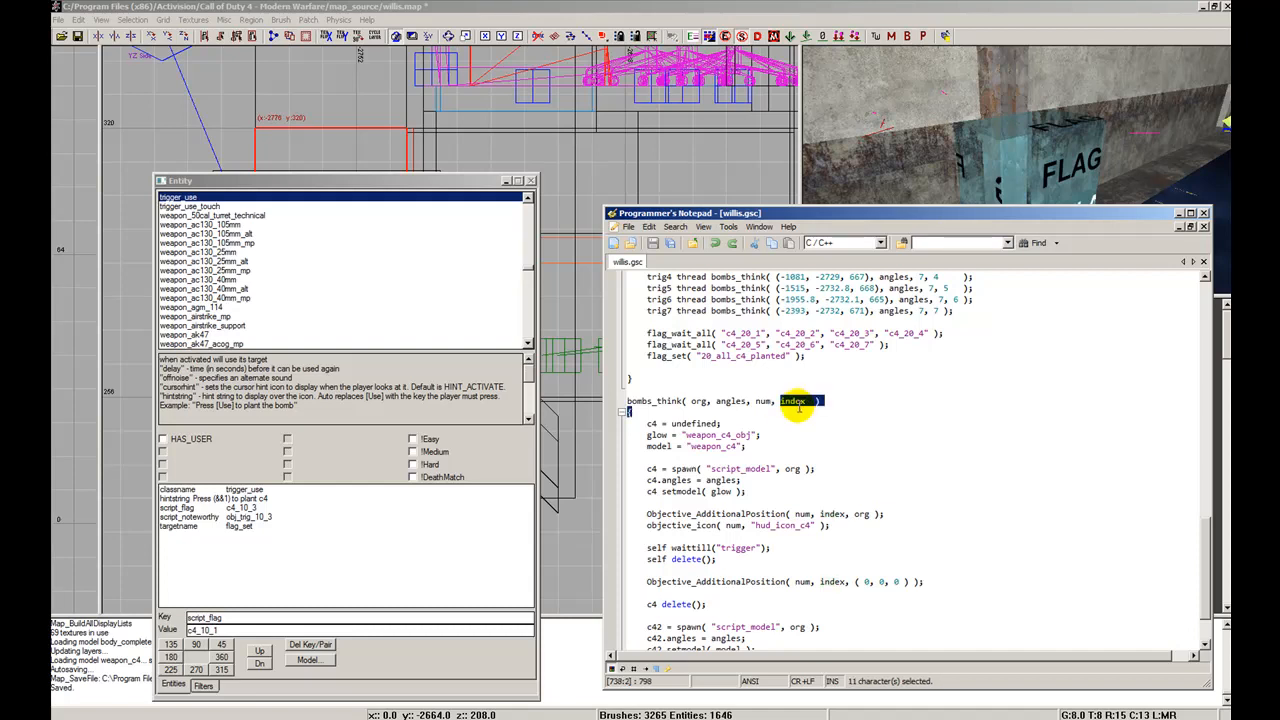
double_click(955, 299)
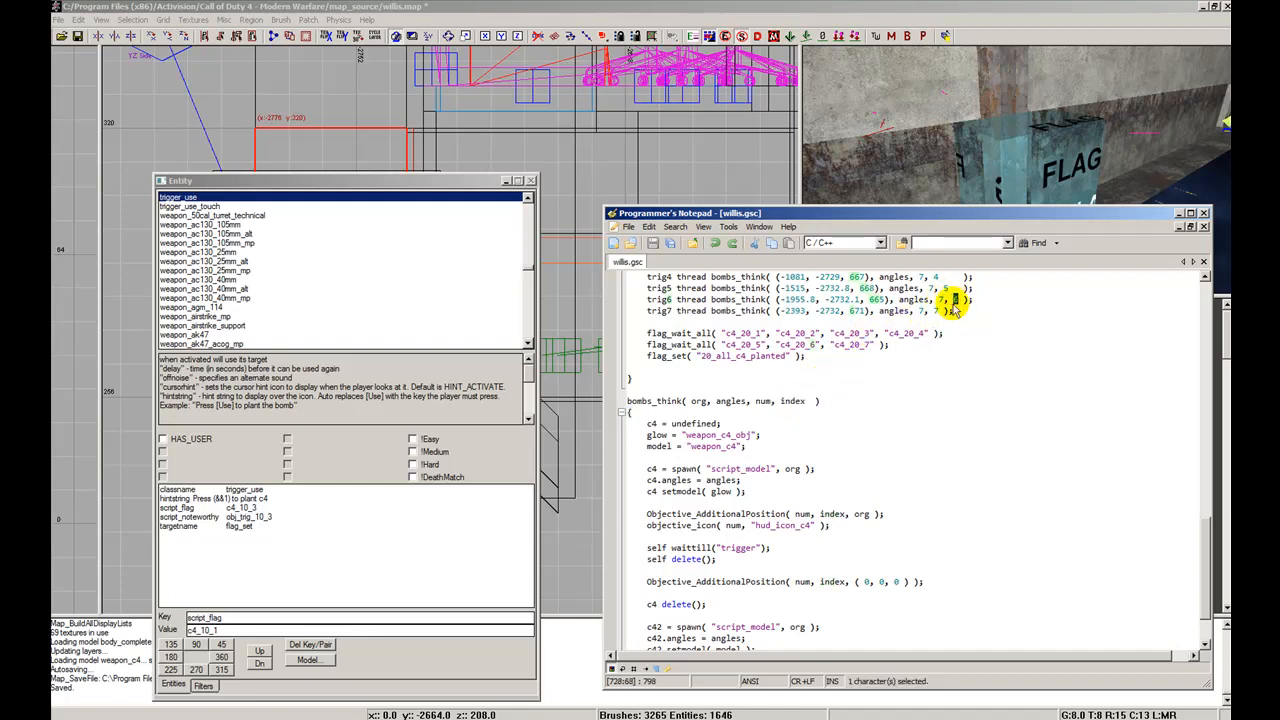
click(928, 320)
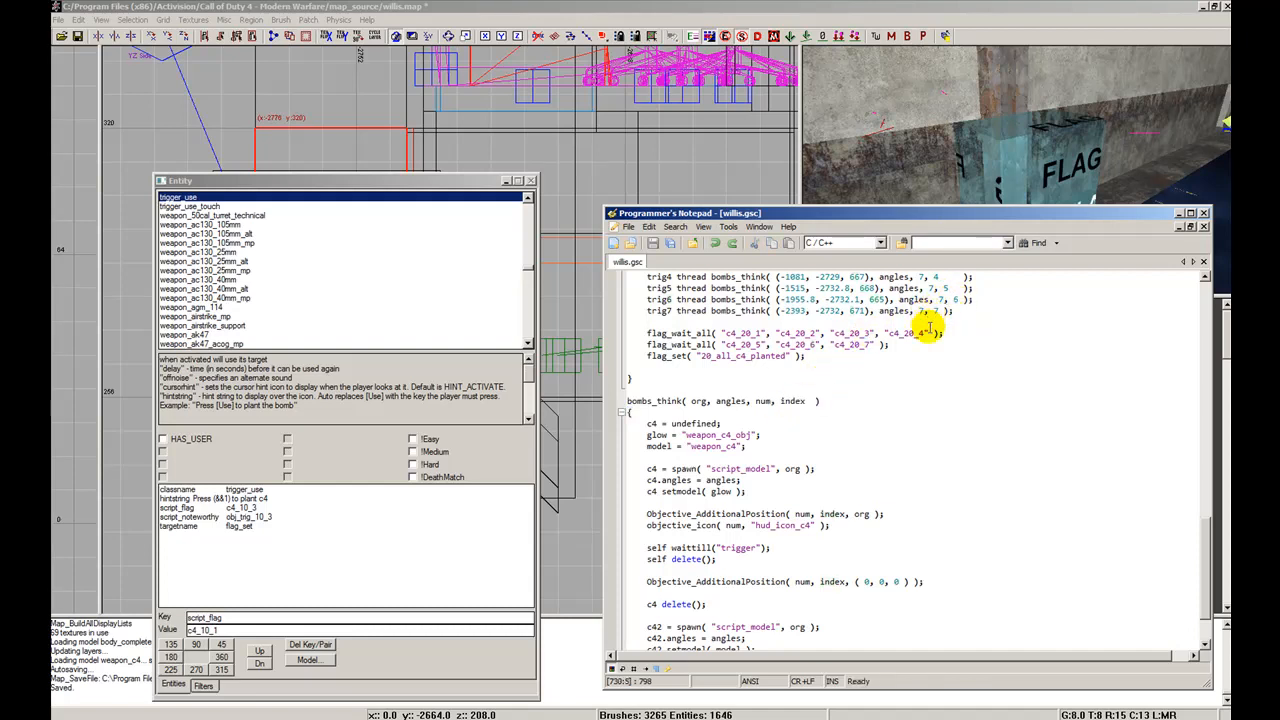
Step: Inspect the self waittill("trigger") line and the c4 = undefined declaration inside bombs_think
scroll(928, 330, down, 2)
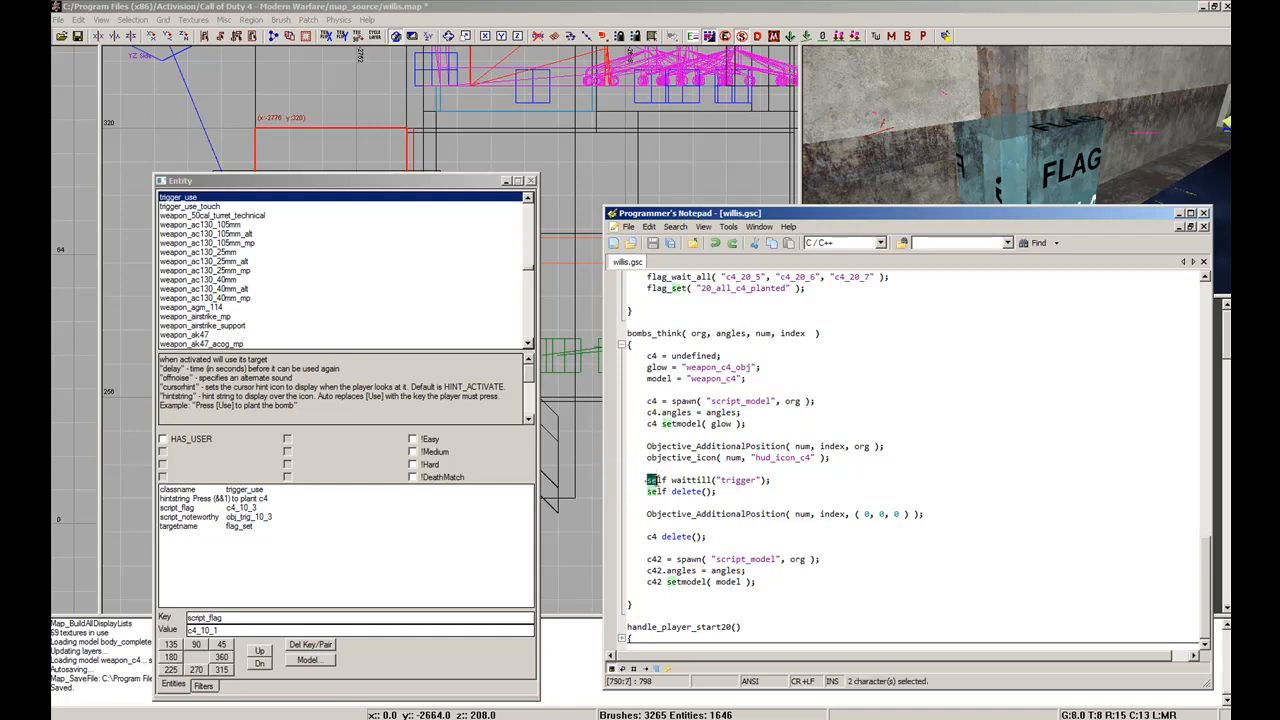
drag(647, 480, 668, 481)
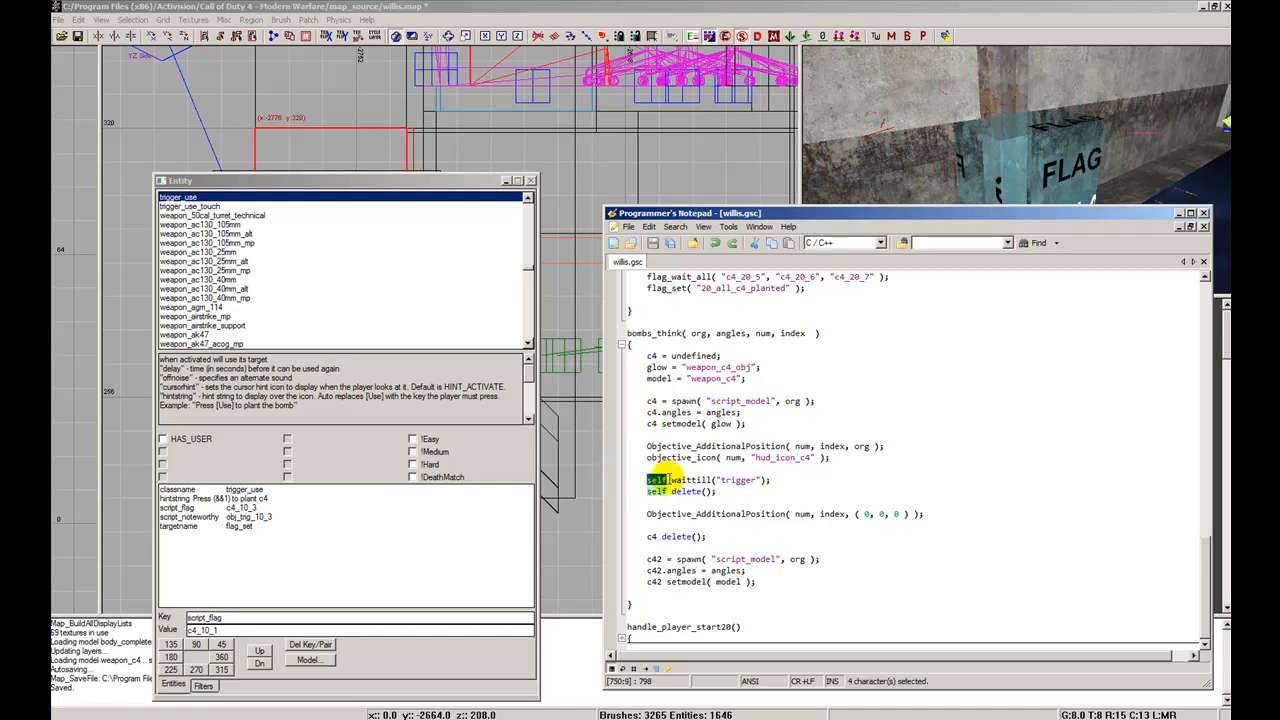
click(748, 389)
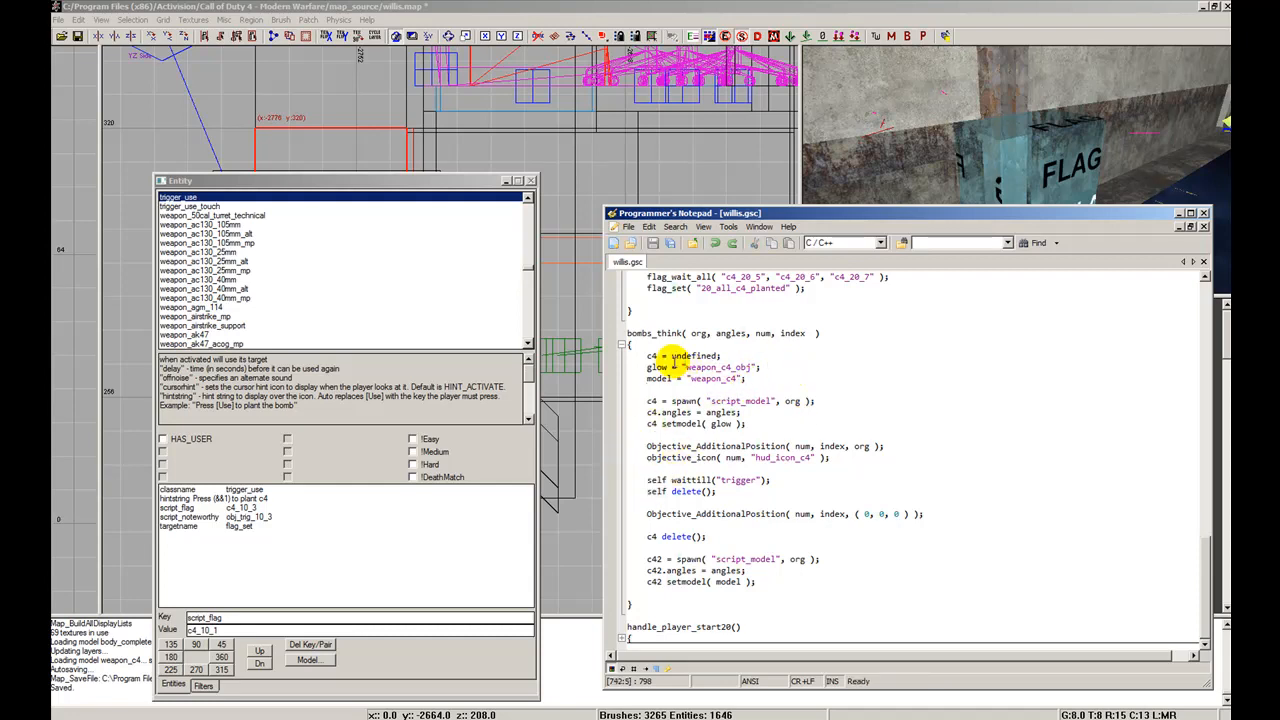
drag(645, 355, 722, 348)
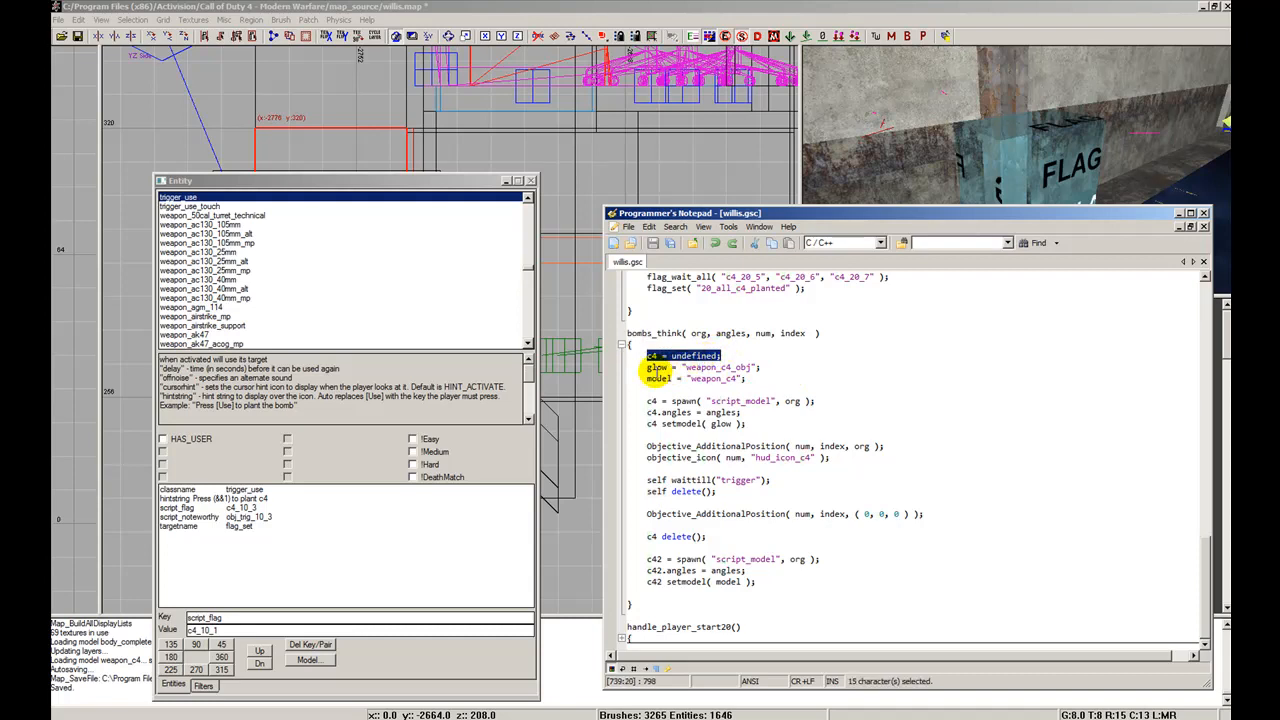
Step: Examine the glow and model variables in bombs_think, comparing the model names weapon_c4_obj and weapon_c4
click(653, 367)
drag(649, 367, 751, 368)
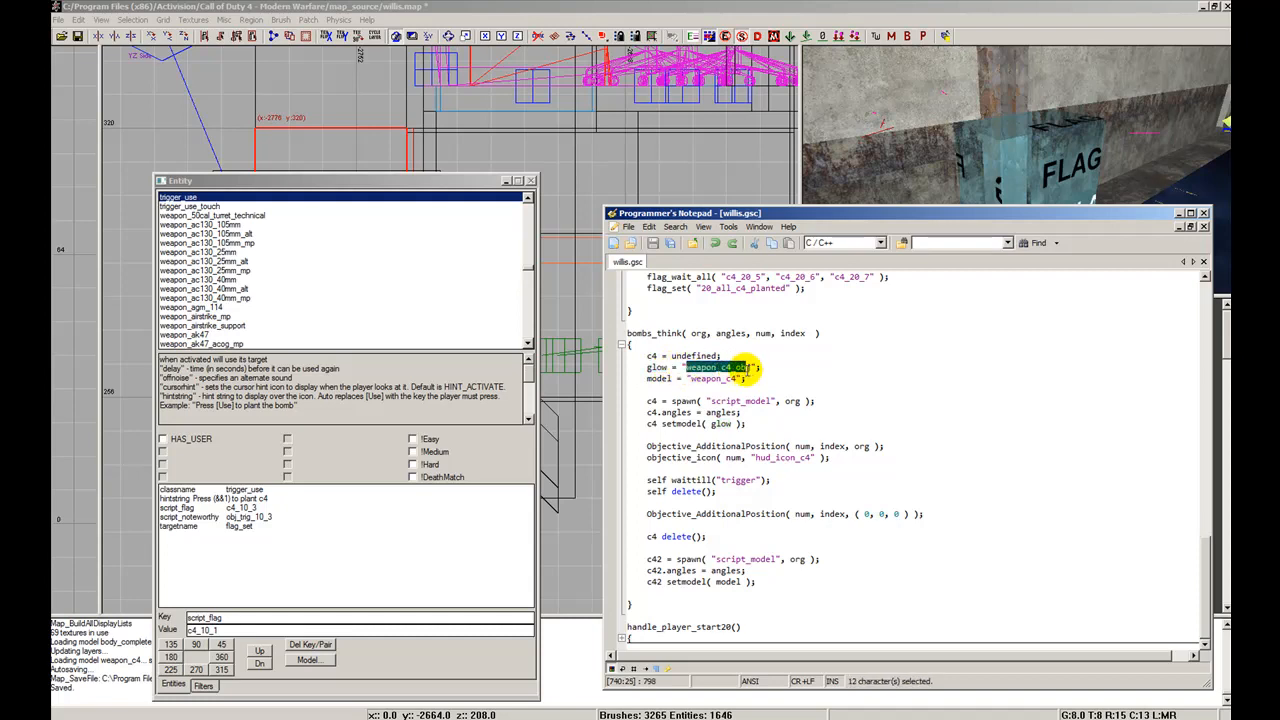
click(733, 367)
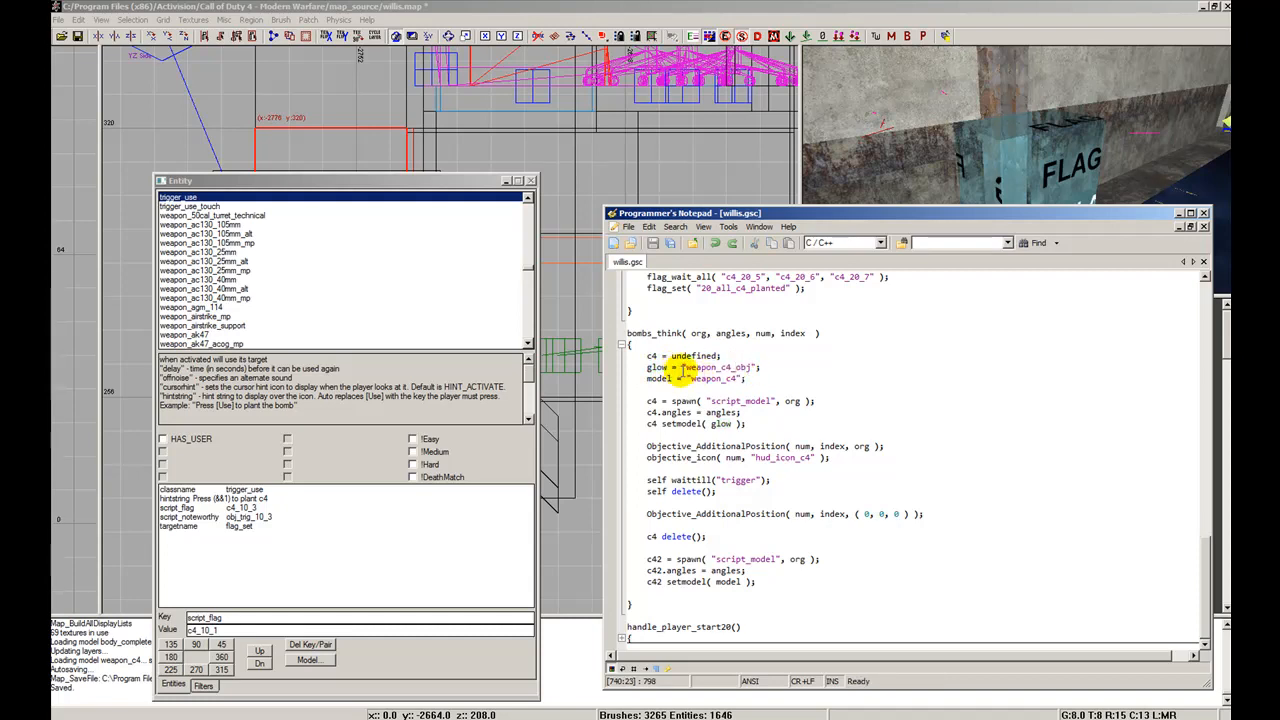
drag(683, 367, 748, 368)
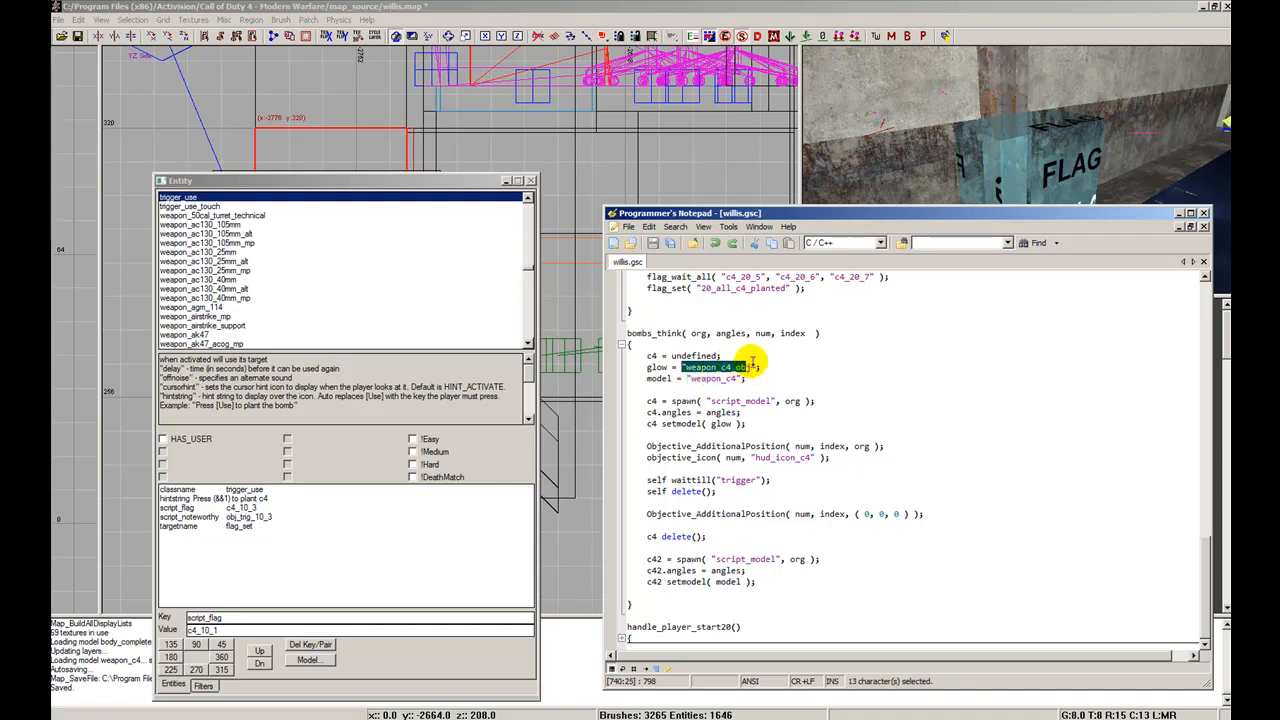
click(750, 368)
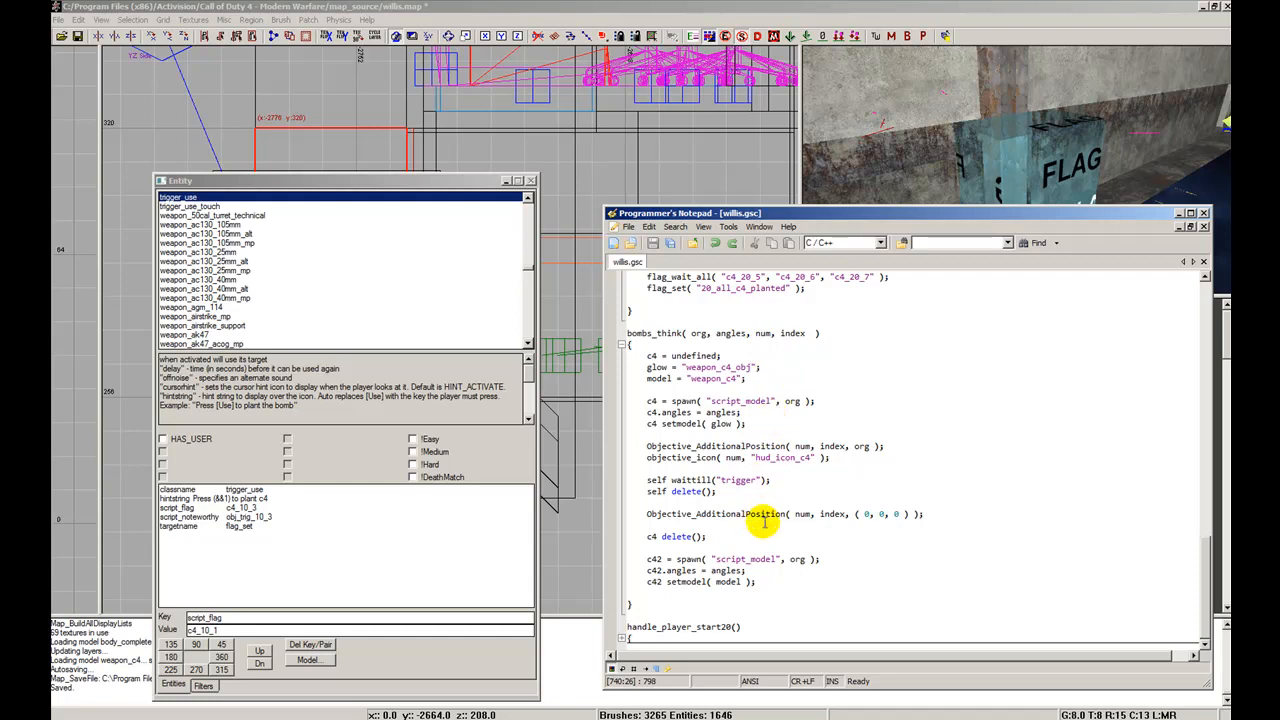
drag(673, 379, 735, 378)
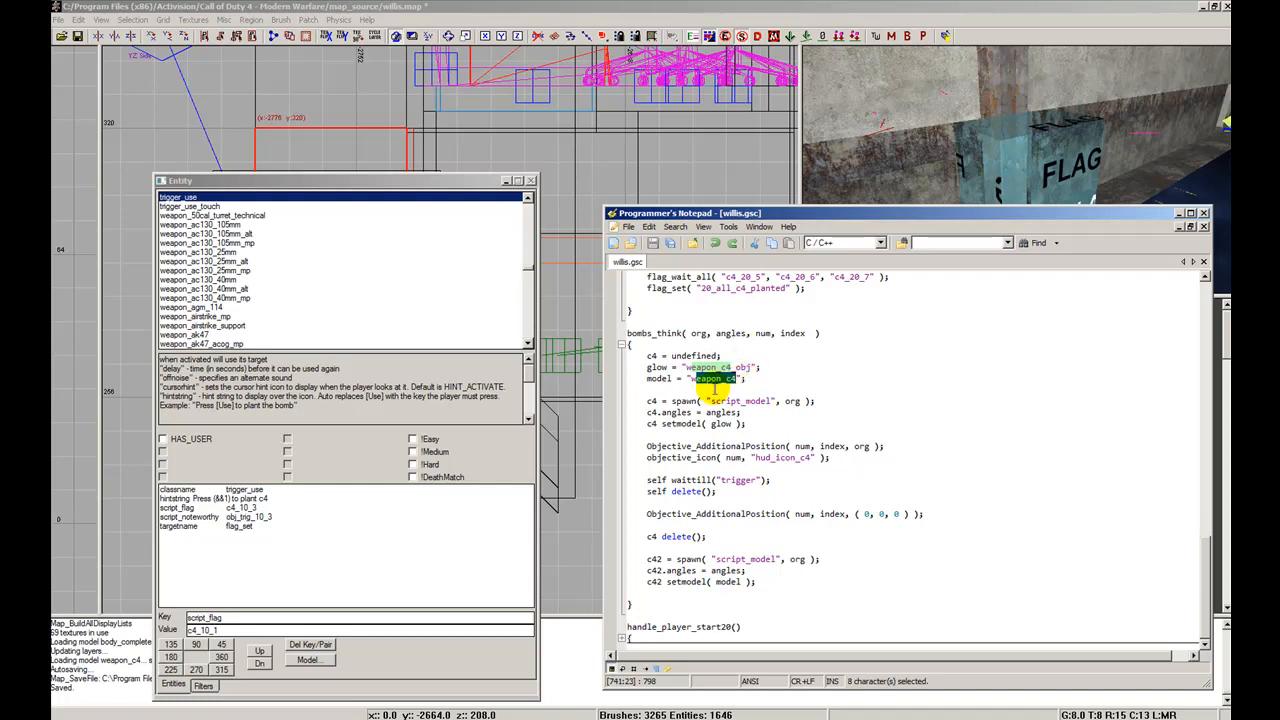
click(711, 386)
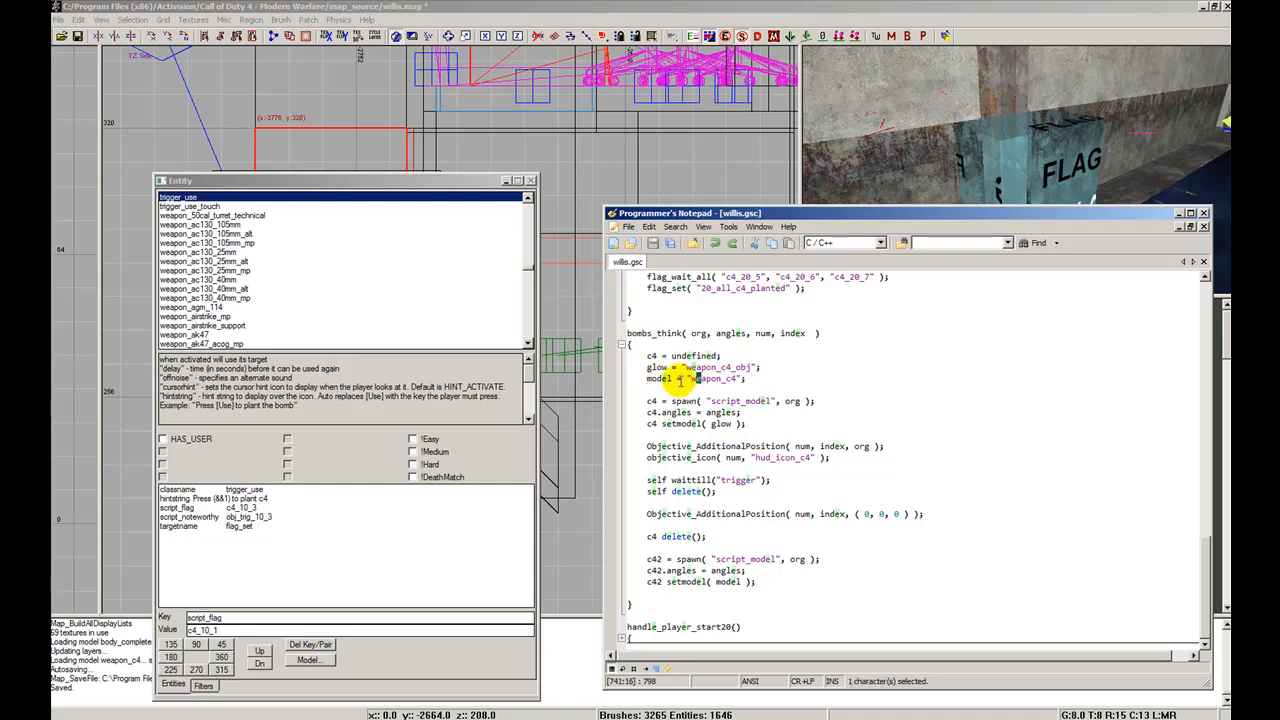
drag(681, 367, 686, 367)
triple_click(664, 367)
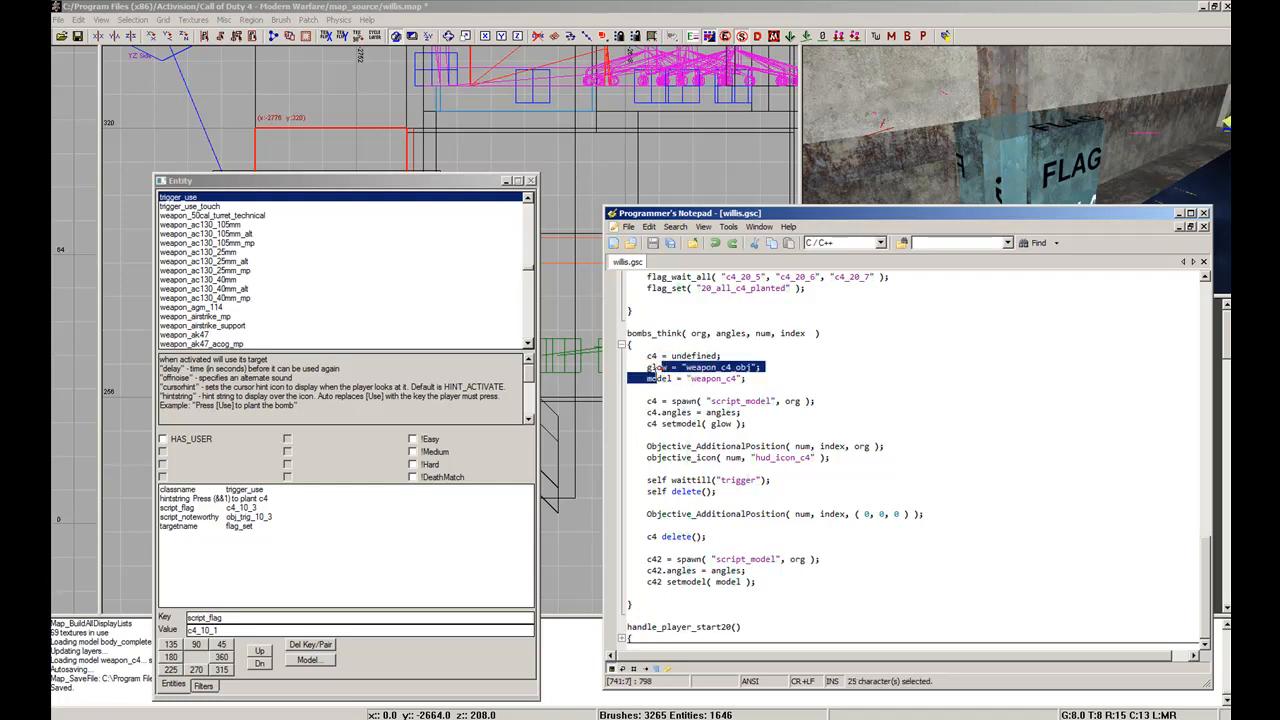
Step: Examine the c4 = spawn( "script_model", org ) line and trace org through the bombs_think parameters to the trig7 call's coordinates
click(674, 376)
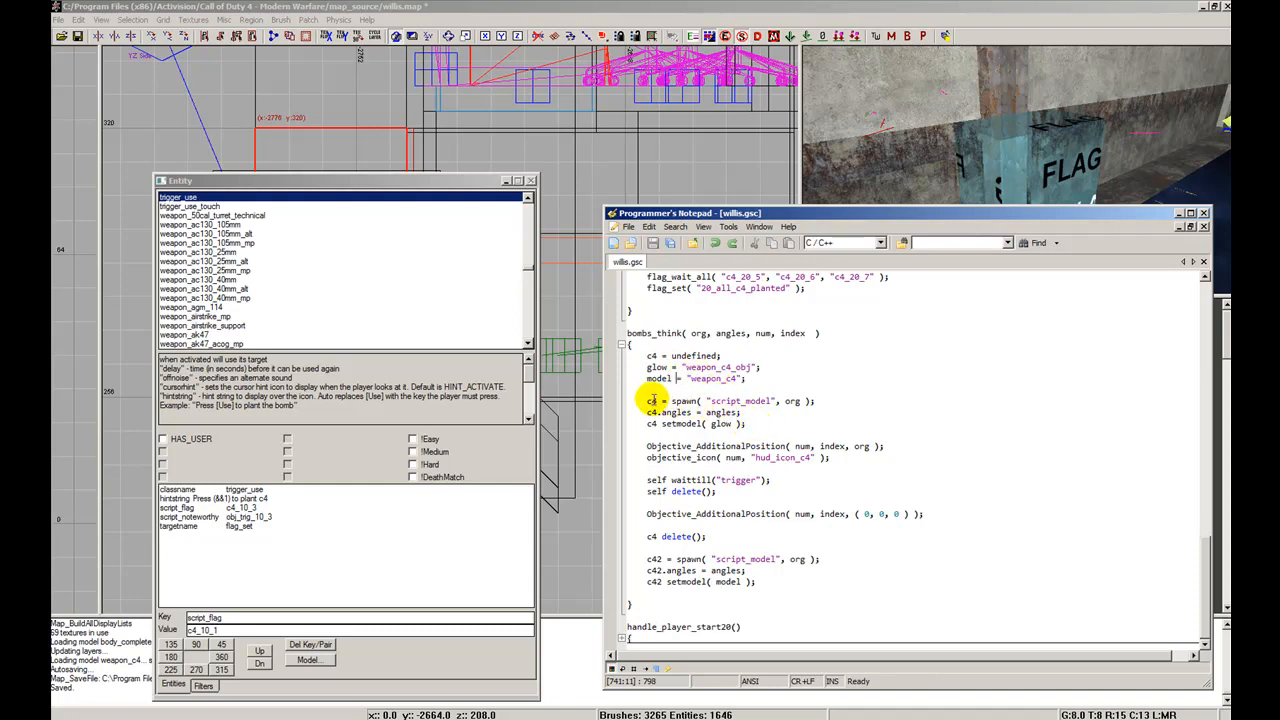
drag(651, 400, 782, 400)
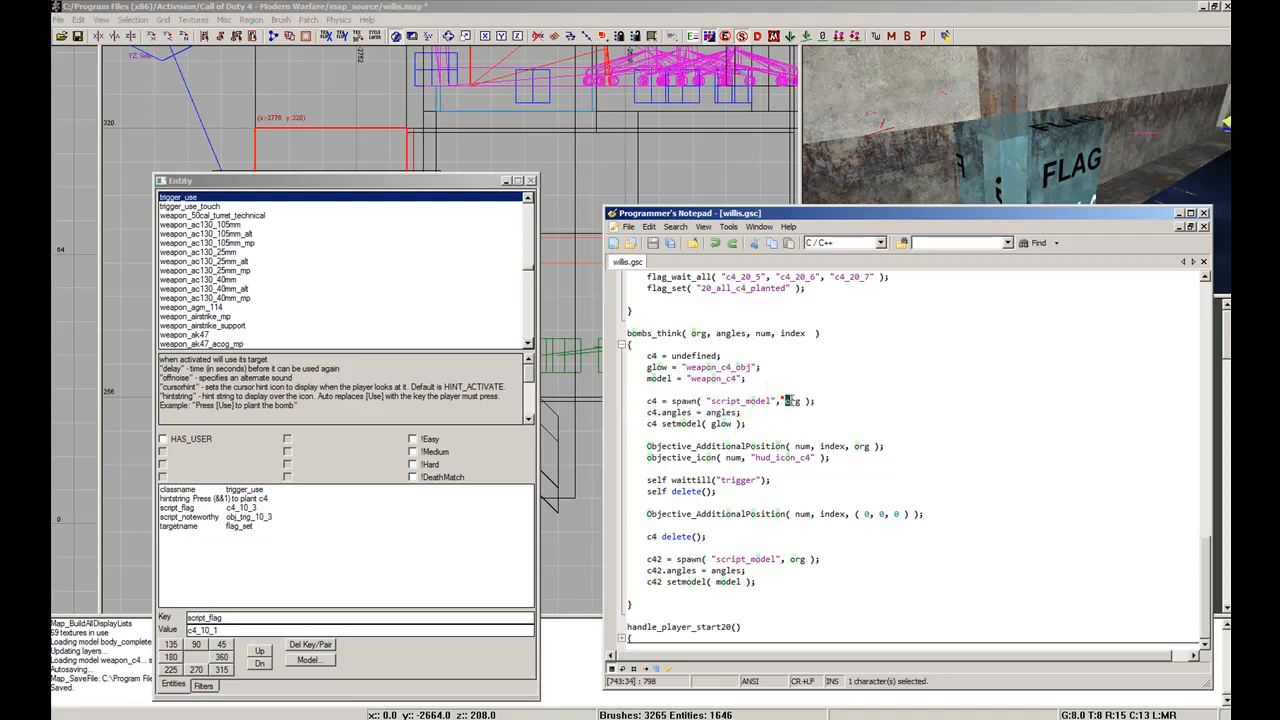
double_click(791, 401)
scroll(788, 396, up, 3)
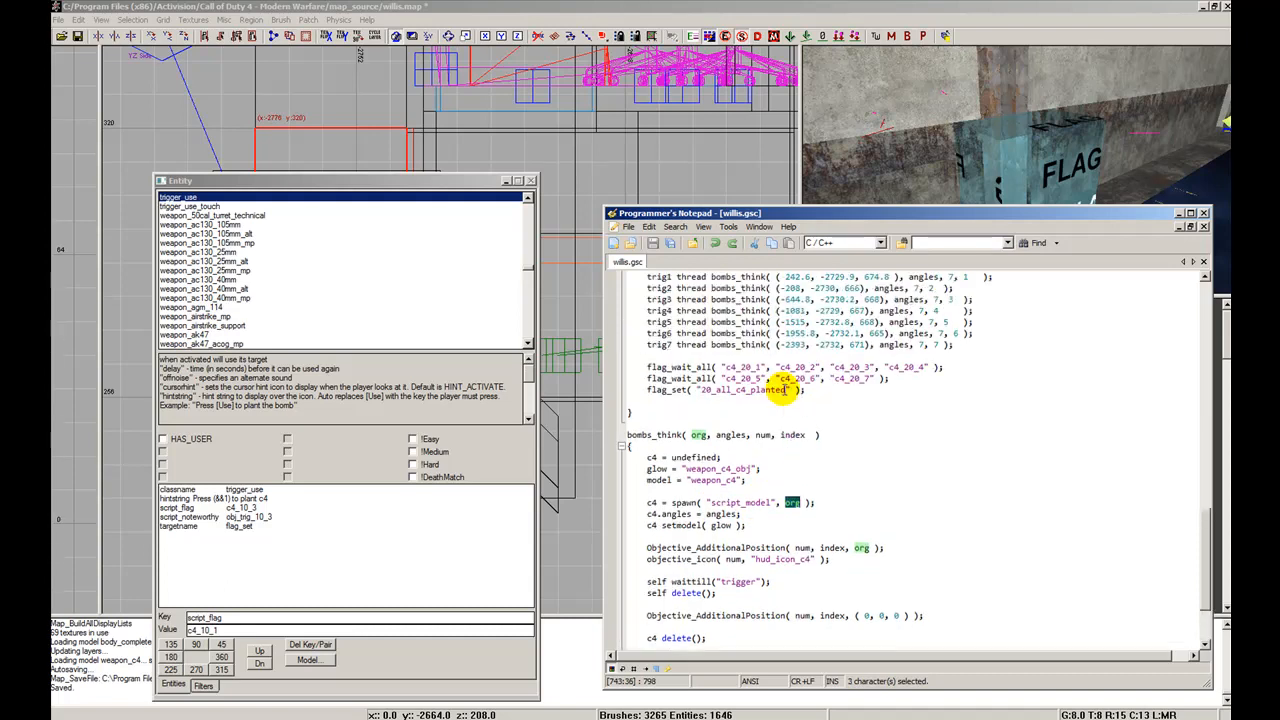
double_click(696, 435)
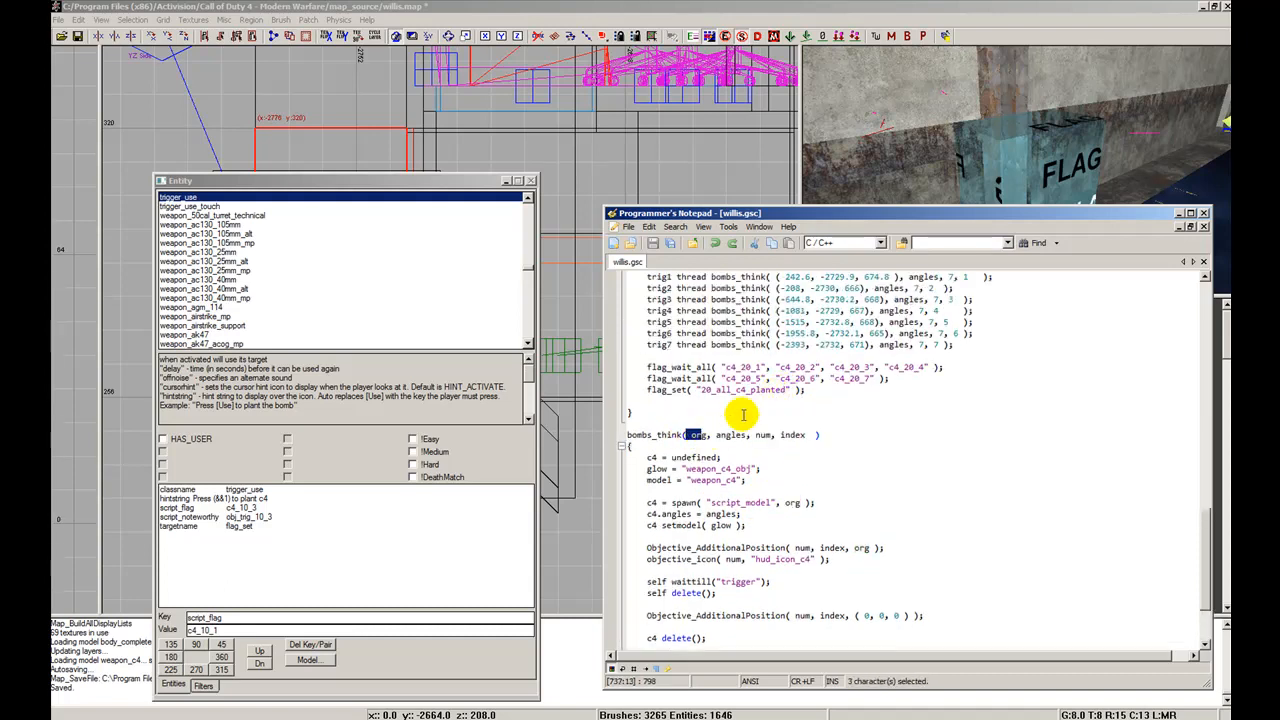
drag(777, 345, 860, 345)
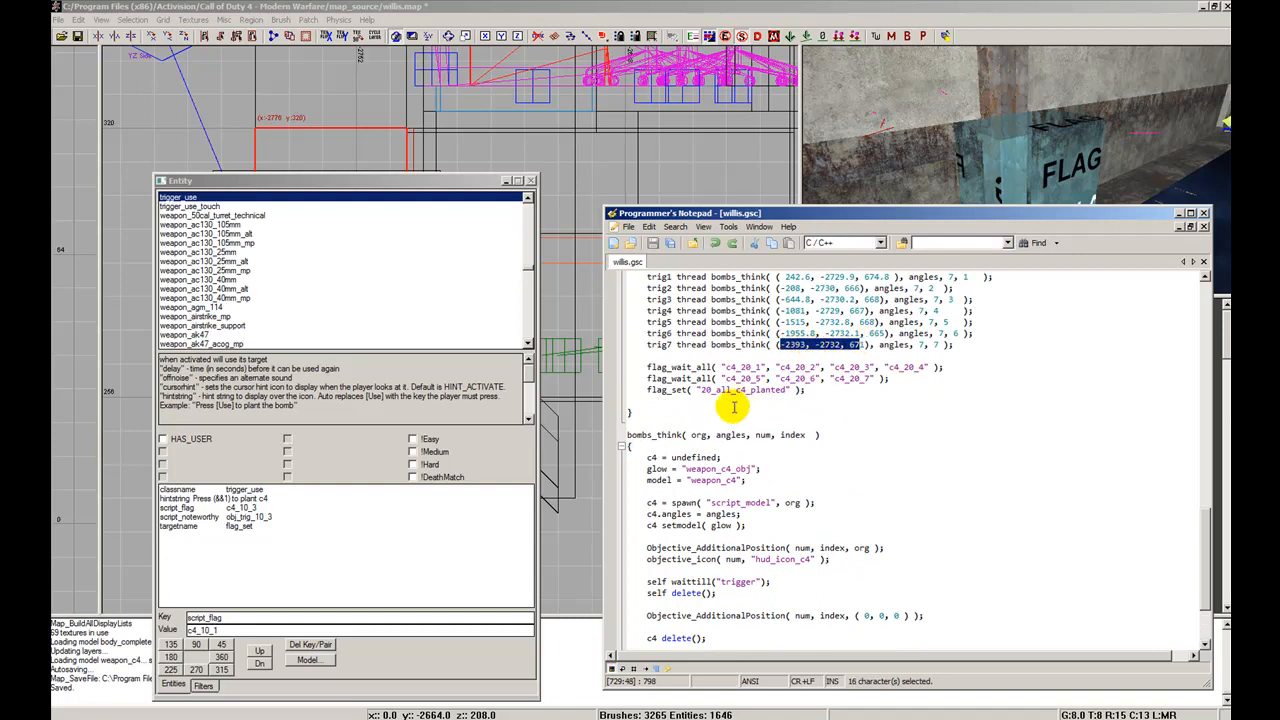
drag(690, 435, 711, 435)
scroll(703, 435, down, 3)
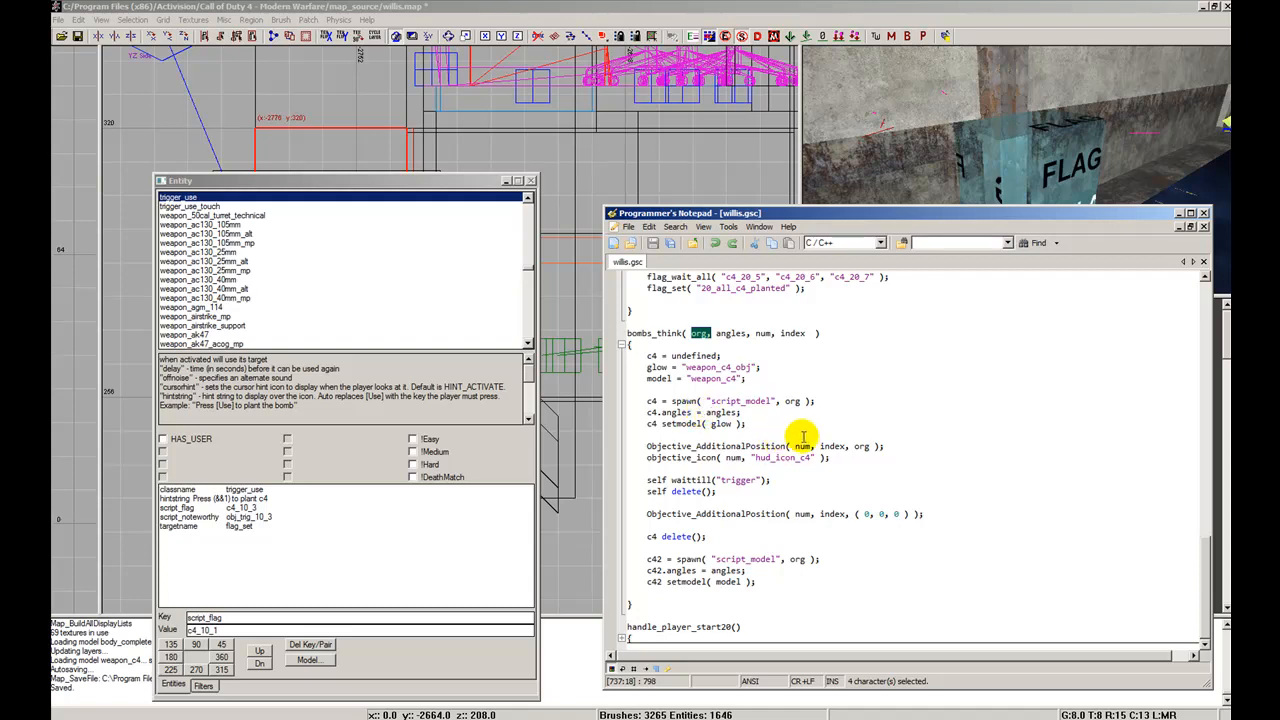
click(786, 400)
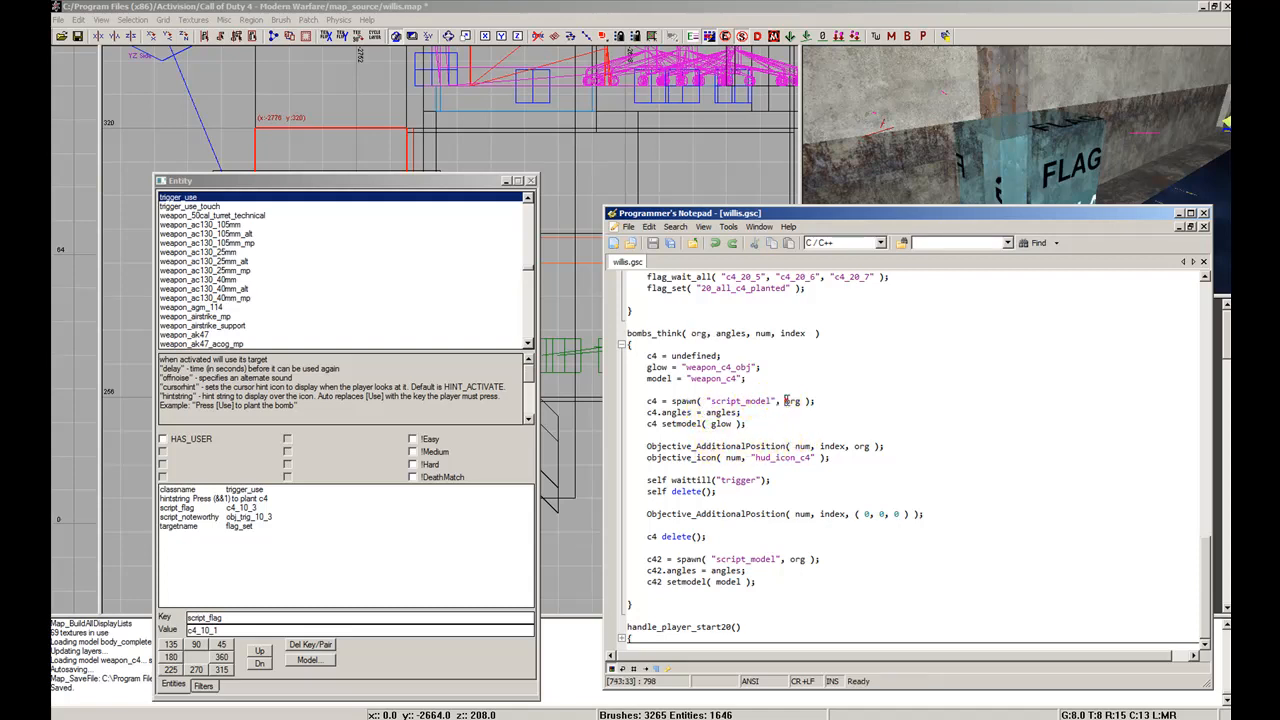
Step: Inspect the c4.angles and c4 setmodel( glow ) lines, matching them to the angles parameter and the "weapon_c4_obj" glow variable
drag(702, 412, 731, 412)
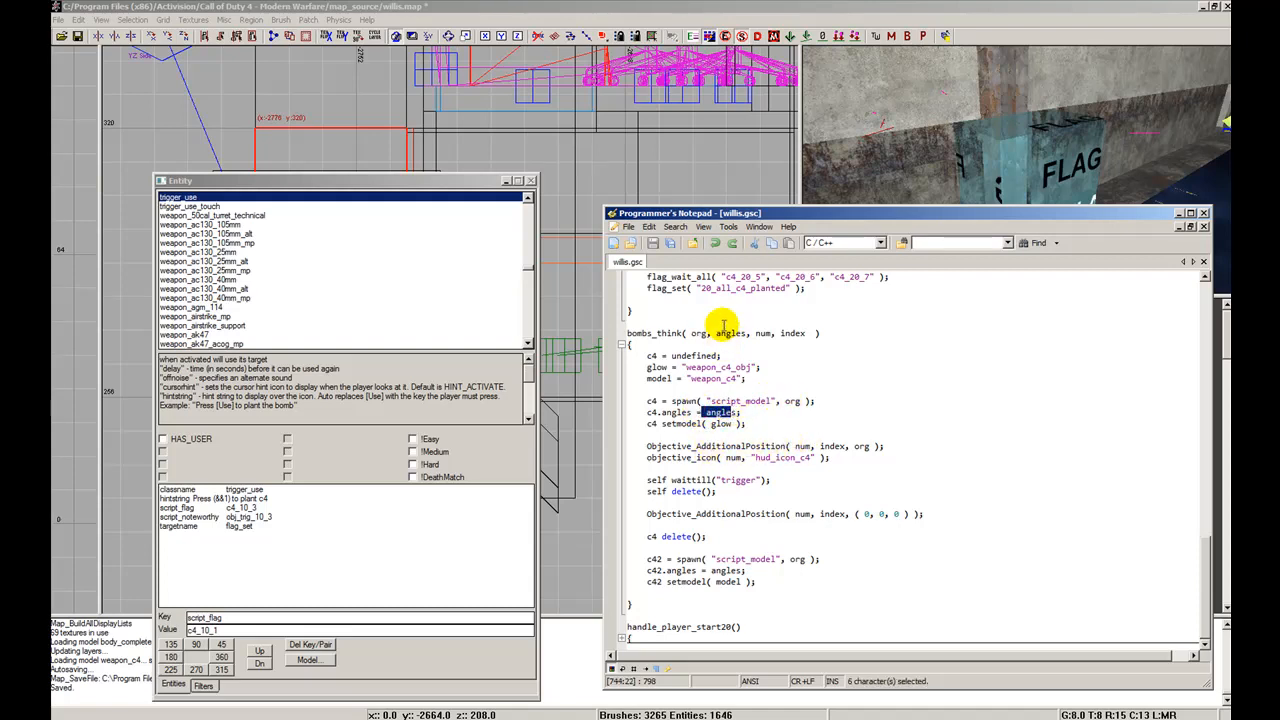
drag(724, 333, 741, 333)
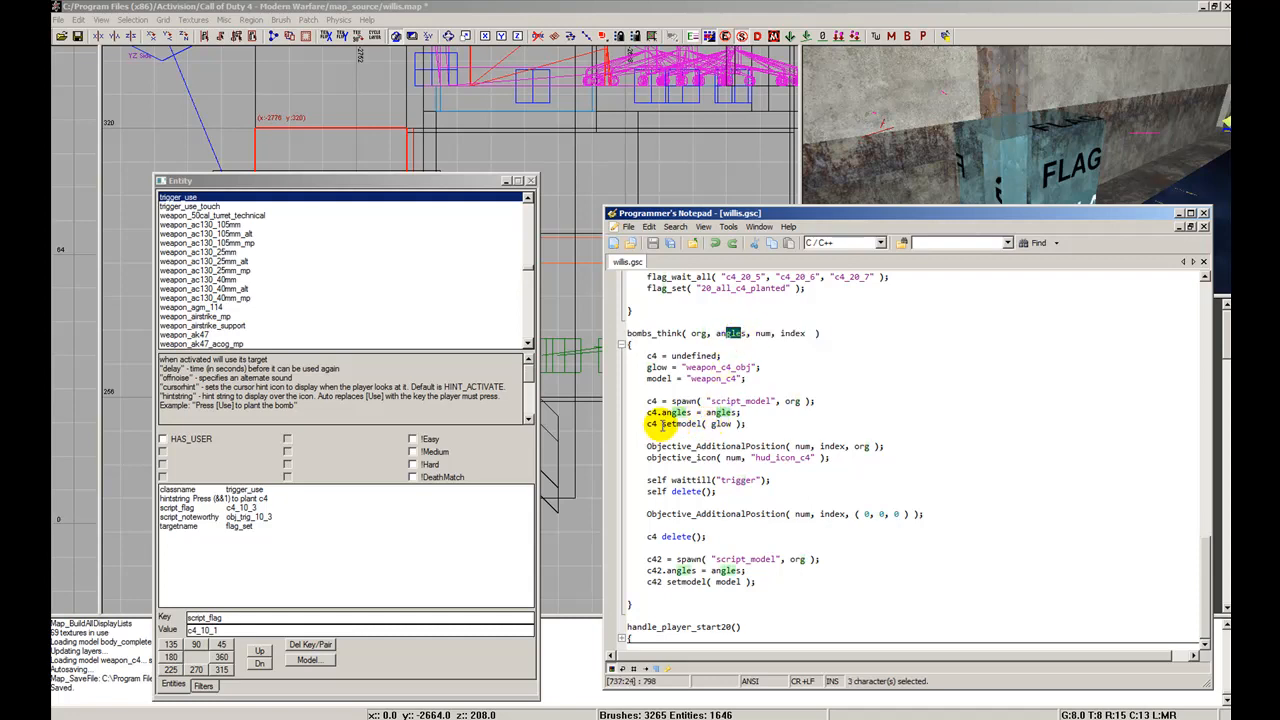
drag(661, 424, 735, 424)
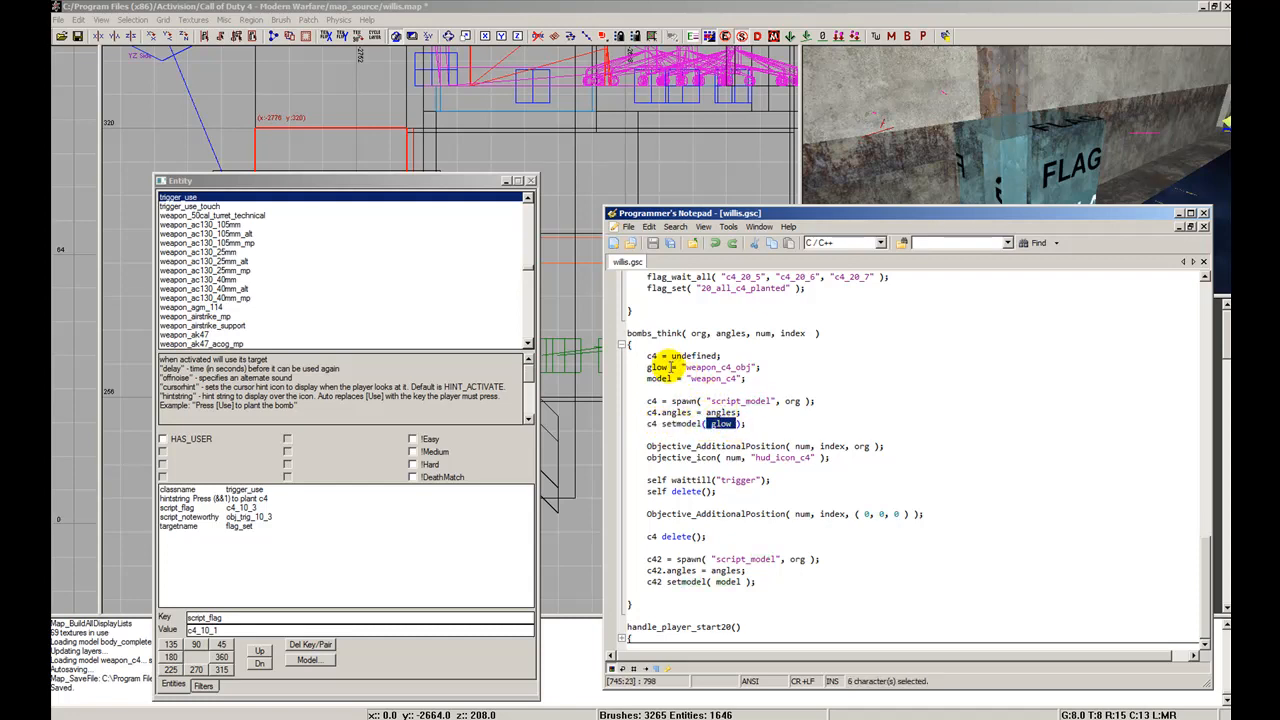
drag(686, 367, 742, 366)
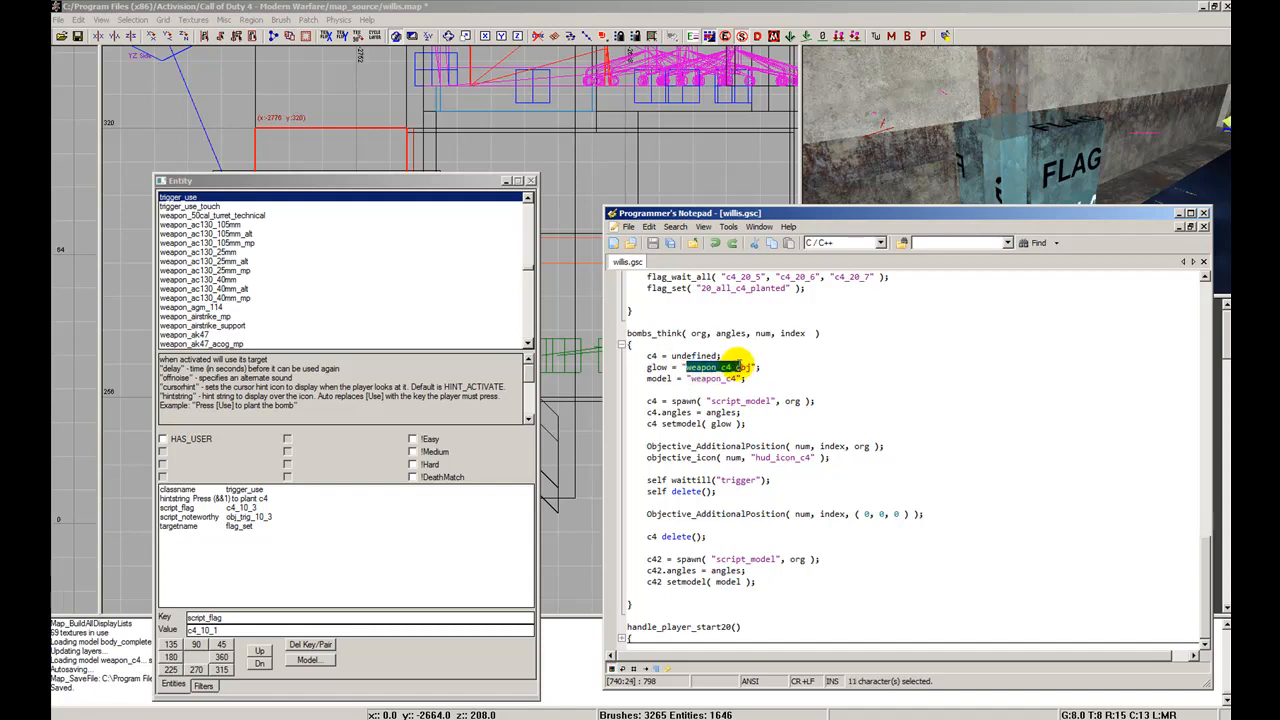